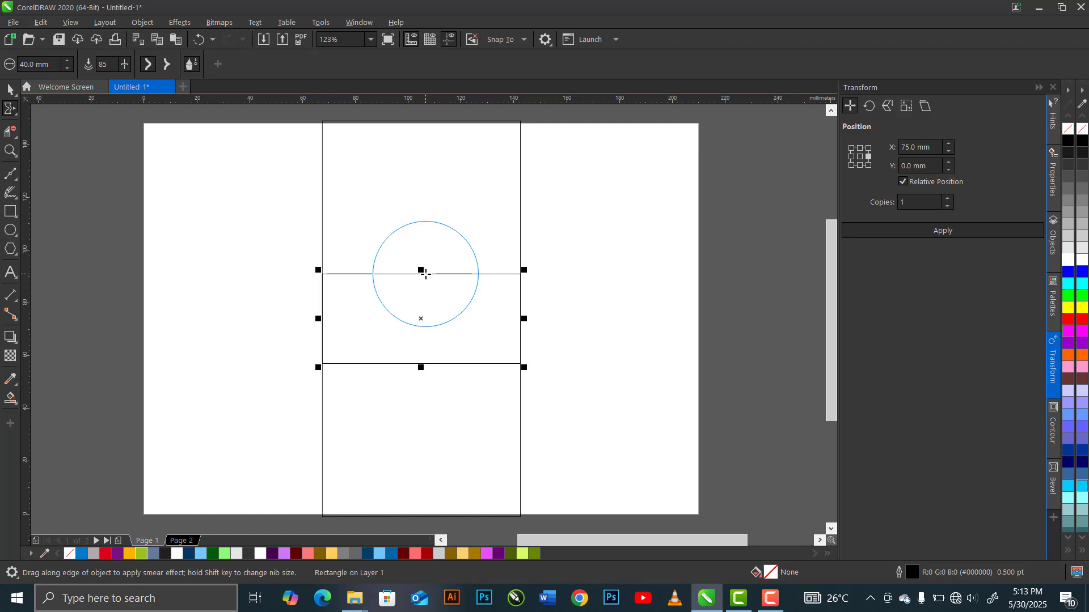
- Smear the middle of the short rectangle's top edge upward into a smooth bump about 11 mm high
{"action": "left_click_drag", "start_coordinate": [424, 271], "coordinate": [426, 240]}
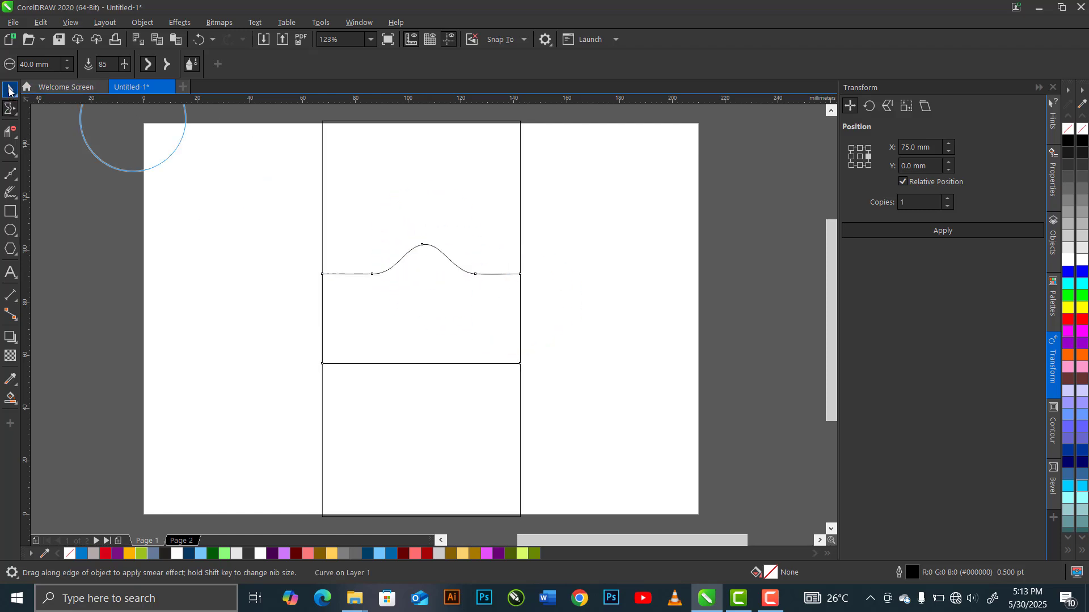
{"action": "left_click", "coordinate": [9, 91]}
- Break the smeared shape's outline and delete its lower nodes, keeping only the open wavy top line
{"action": "left_click", "coordinate": [10, 114]}
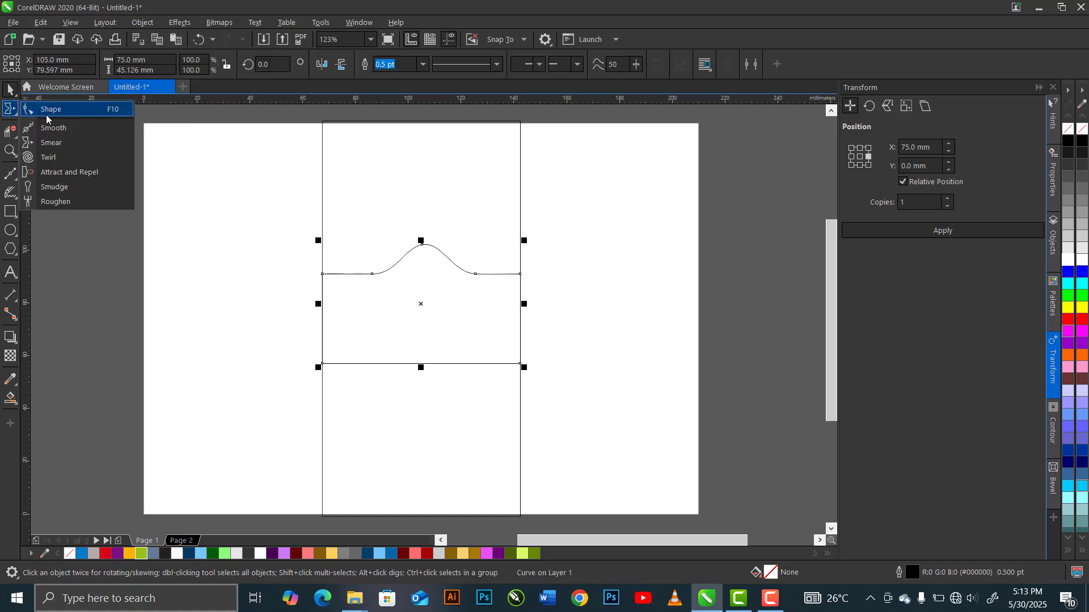
{"action": "left_click", "coordinate": [80, 110]}
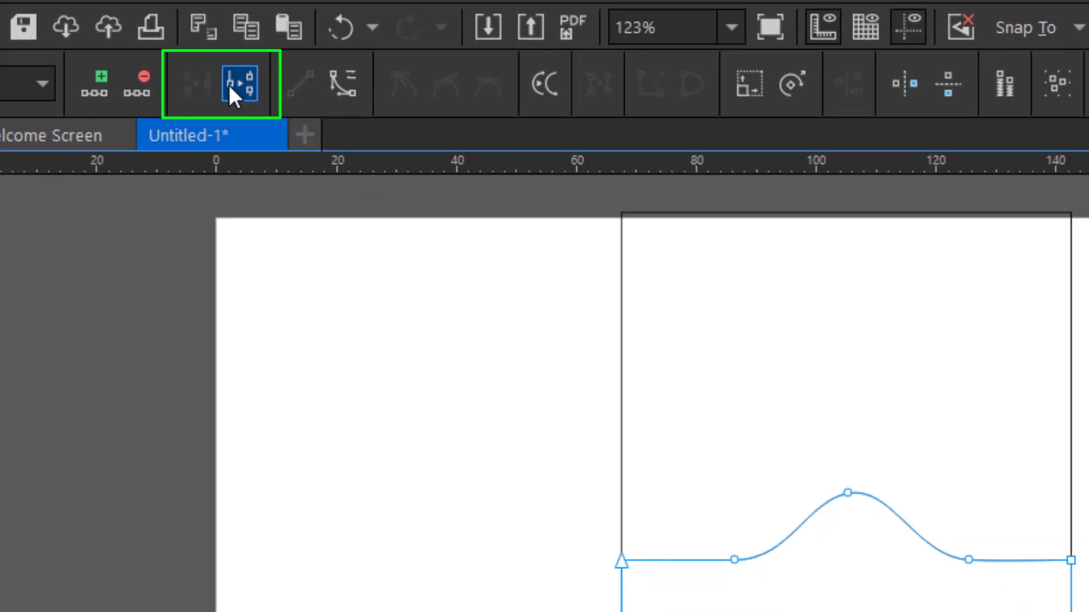
{"action": "left_click", "coordinate": [233, 85]}
{"action": "left_click_drag", "start_coordinate": [286, 299], "coordinate": [505, 393]}
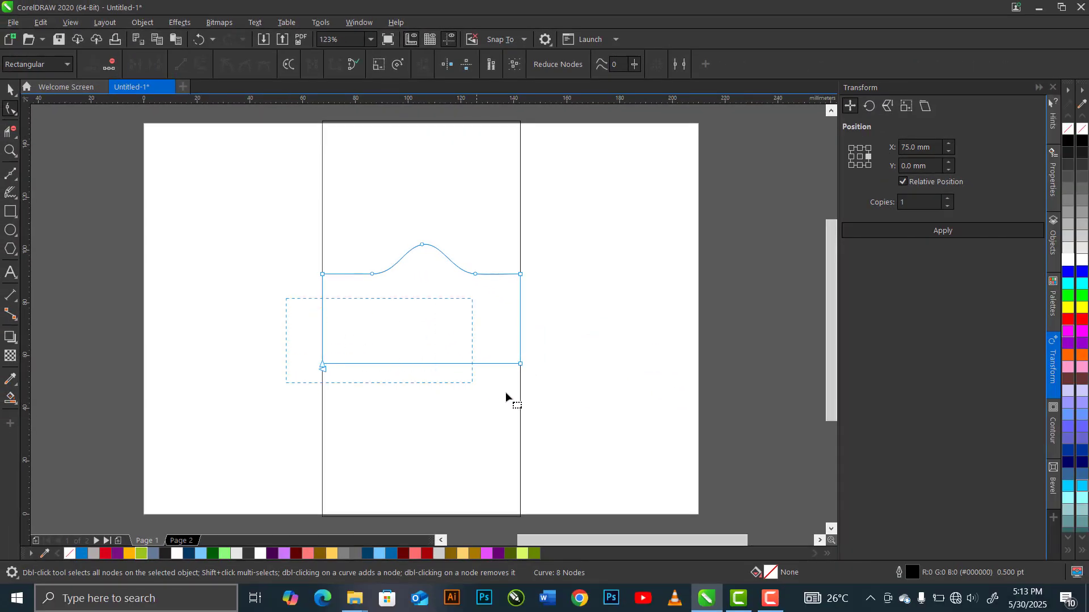
{"action": "left_click_drag", "start_coordinate": [566, 414], "coordinate": [560, 404]}
{"action": "key", "text": "Delete"}
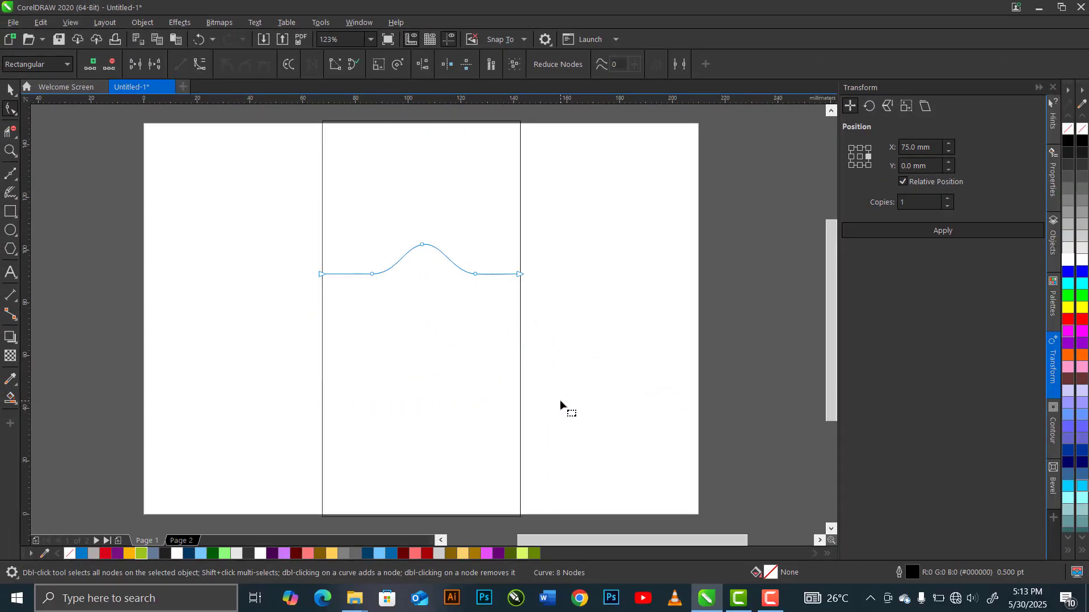
{"action": "left_click", "coordinate": [10, 89]}
{"action": "key", "text": "space"}
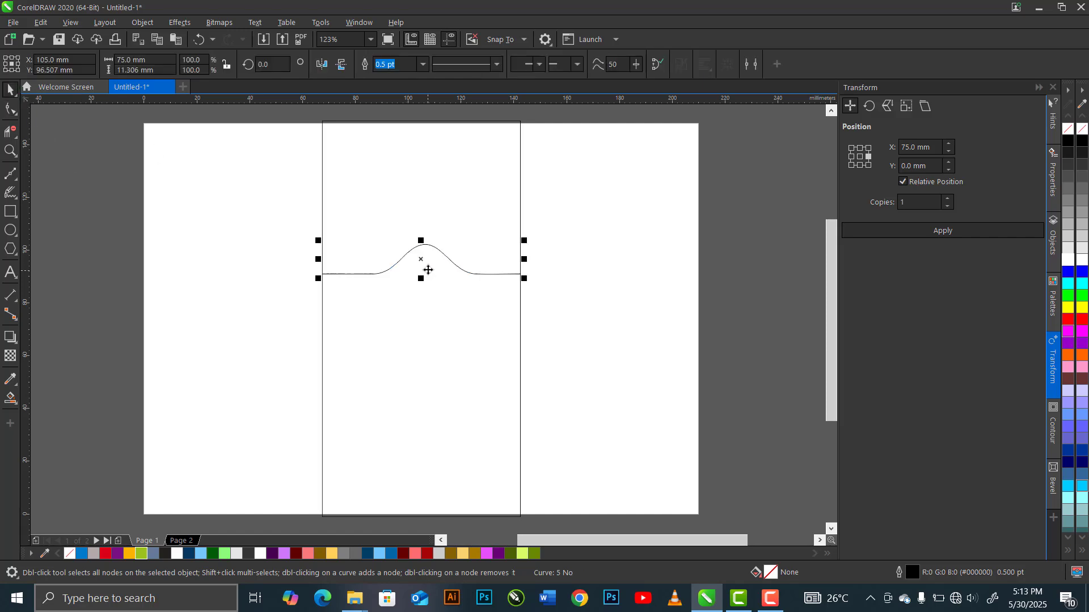
- Move the wavy line down over the tall rectangle's bottom edge, centred vertically at about Y 0.4 mm
{"action": "scroll", "coordinate": [425, 258], "scroll_direction": "down", "scroll_amount": 2}
{"action": "left_click_drag", "start_coordinate": [424, 259], "coordinate": [424, 384]}
{"action": "scroll", "coordinate": [425, 385], "scroll_direction": "up", "scroll_amount": 5}
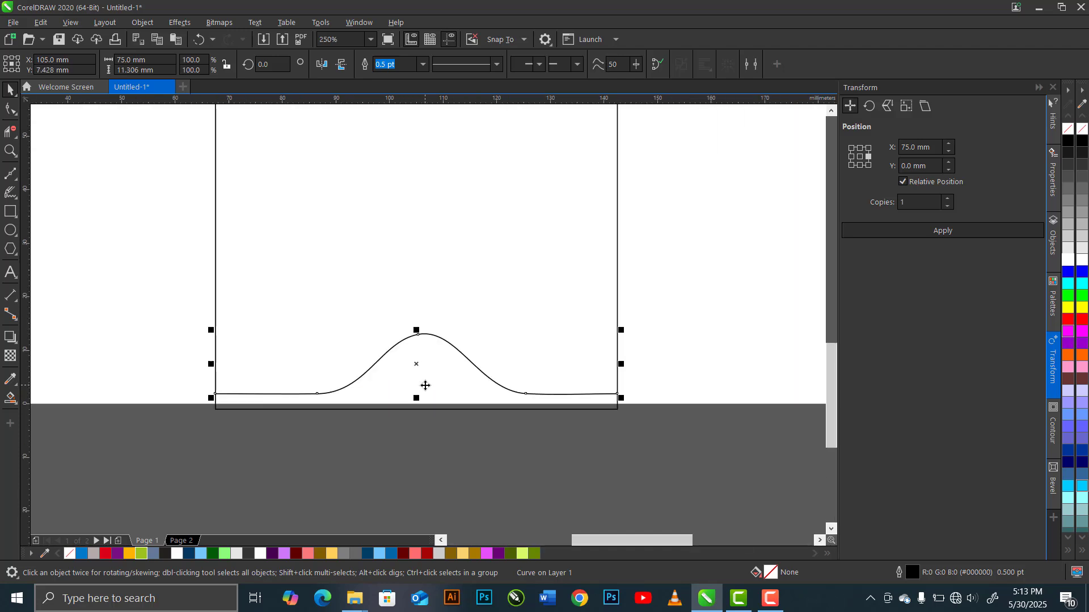
{"action": "left_click_drag", "start_coordinate": [421, 375], "coordinate": [420, 400]}
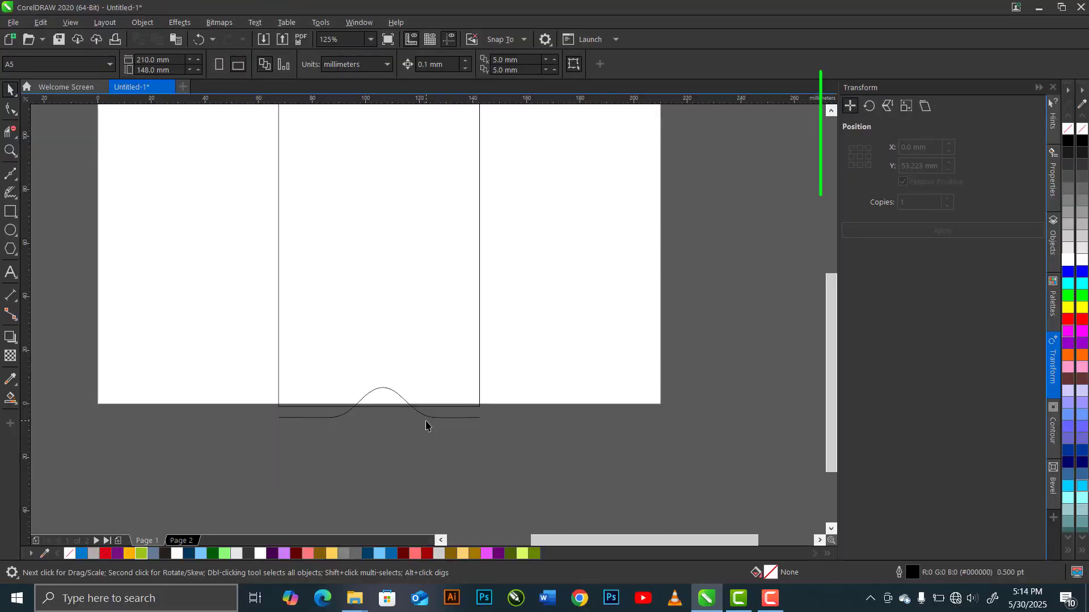
- Create one copy of the wavy line at a relative vertical offset of 10 mm
{"action": "scroll", "coordinate": [427, 412], "scroll_direction": "up", "scroll_amount": 1}
{"action": "left_click", "coordinate": [427, 413]}
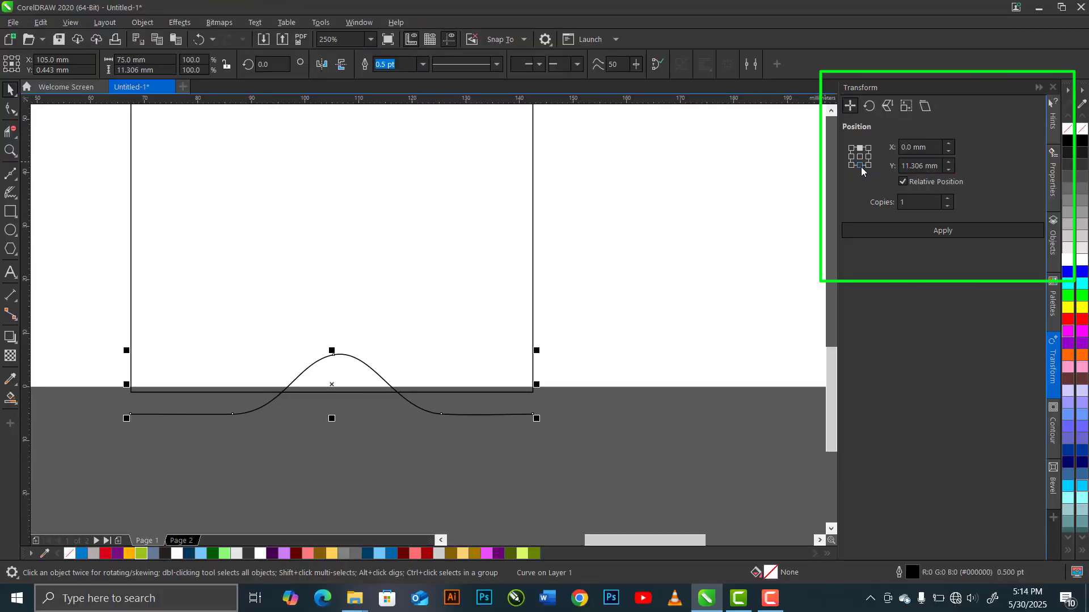
{"action": "left_click", "coordinate": [860, 165]}
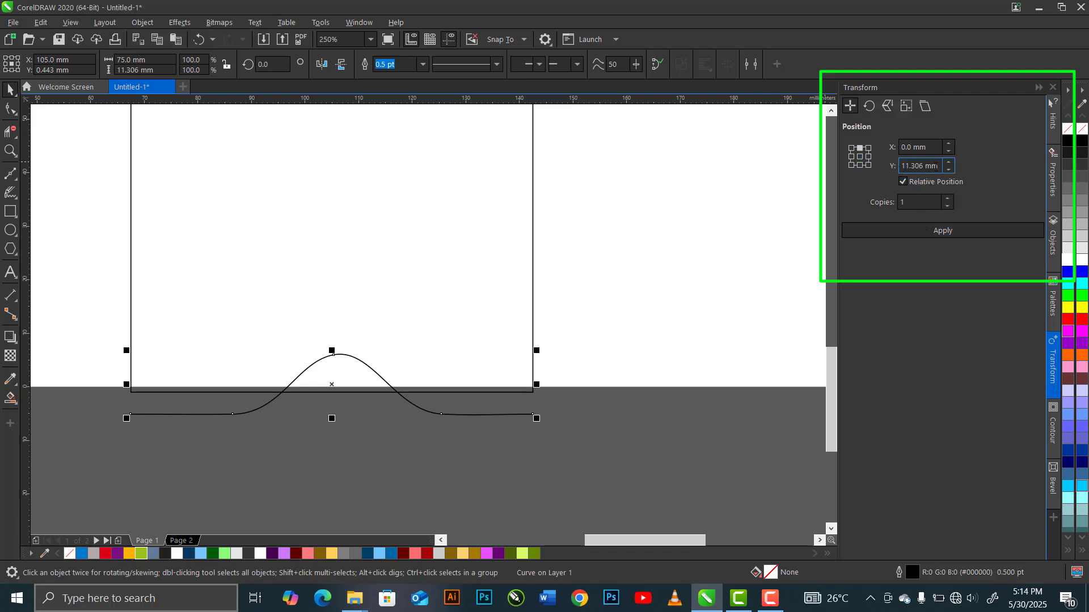
{"action": "left_click_drag", "start_coordinate": [910, 168], "coordinate": [891, 173]}
{"action": "type", "text": "10"}
{"action": "left_click", "coordinate": [911, 234]}
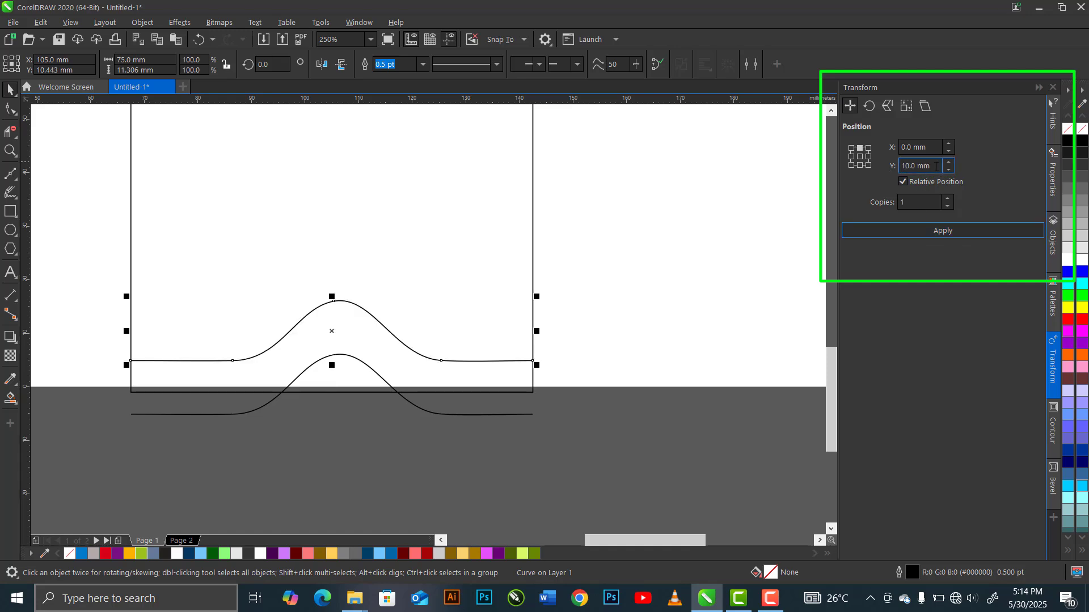
- Add a copy of the wavy line 8 mm above the last one, and another 5 mm above that
{"action": "left_click_drag", "start_coordinate": [936, 167], "coordinate": [879, 167]}
{"action": "type", "text": "8"}
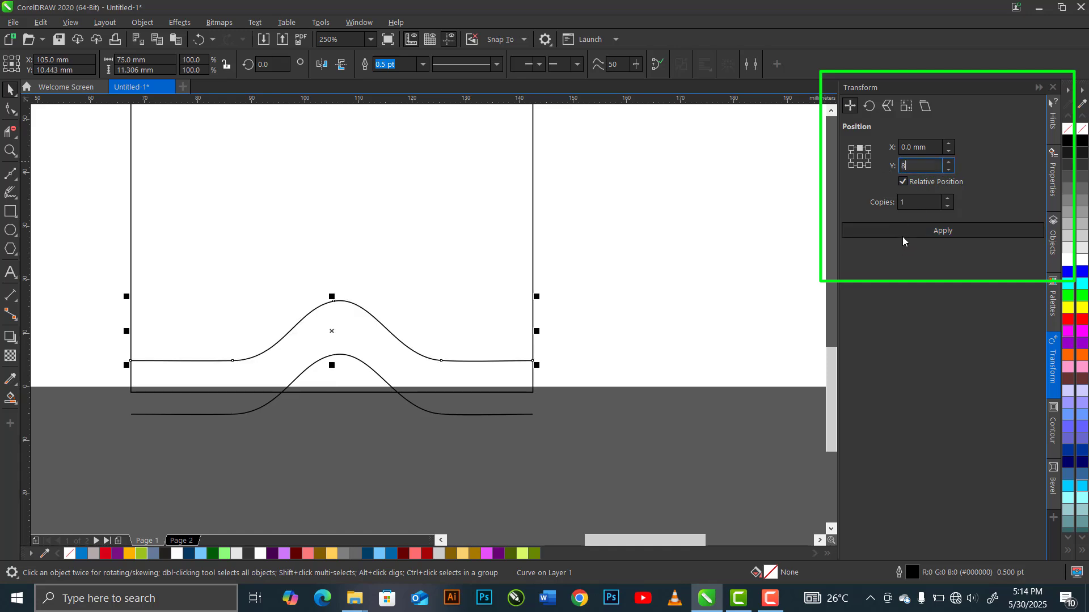
{"action": "left_click", "coordinate": [903, 233]}
{"action": "left_click_drag", "start_coordinate": [929, 166], "coordinate": [877, 170]}
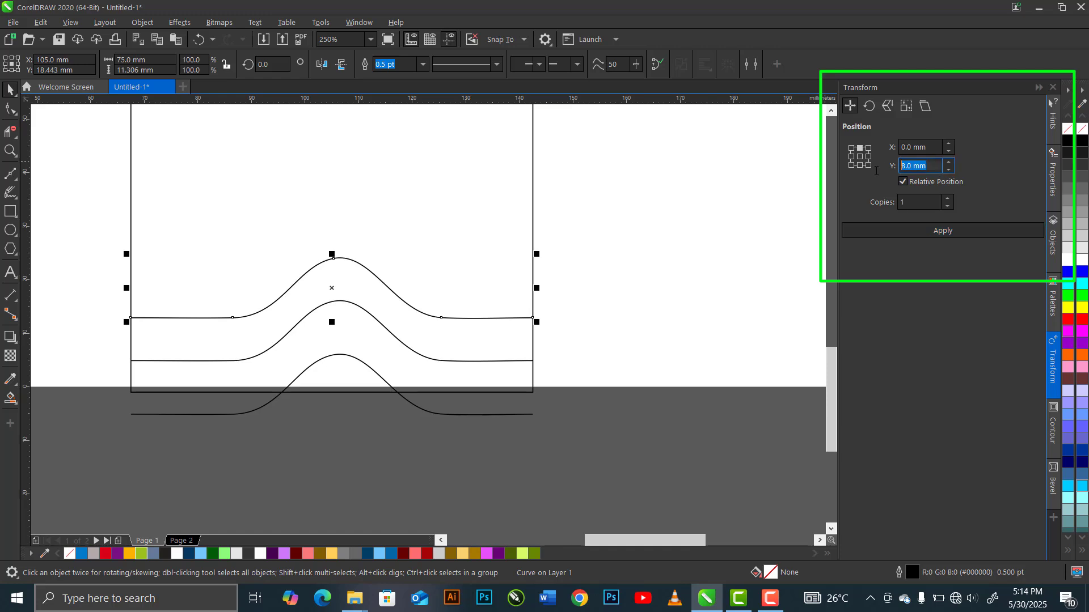
{"action": "type", "text": "5"}
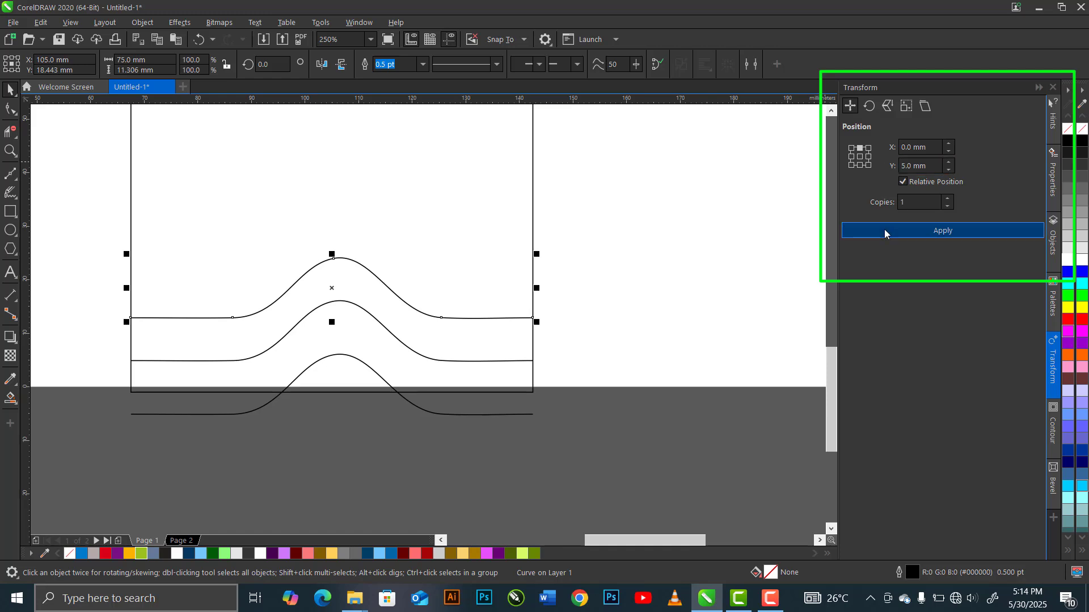
{"action": "left_click", "coordinate": [885, 233]}
- Continue the wavy-line stack upward with one copy offset 14 mm and the following one offset 10 mm
{"action": "left_click_drag", "start_coordinate": [934, 168], "coordinate": [864, 168]}
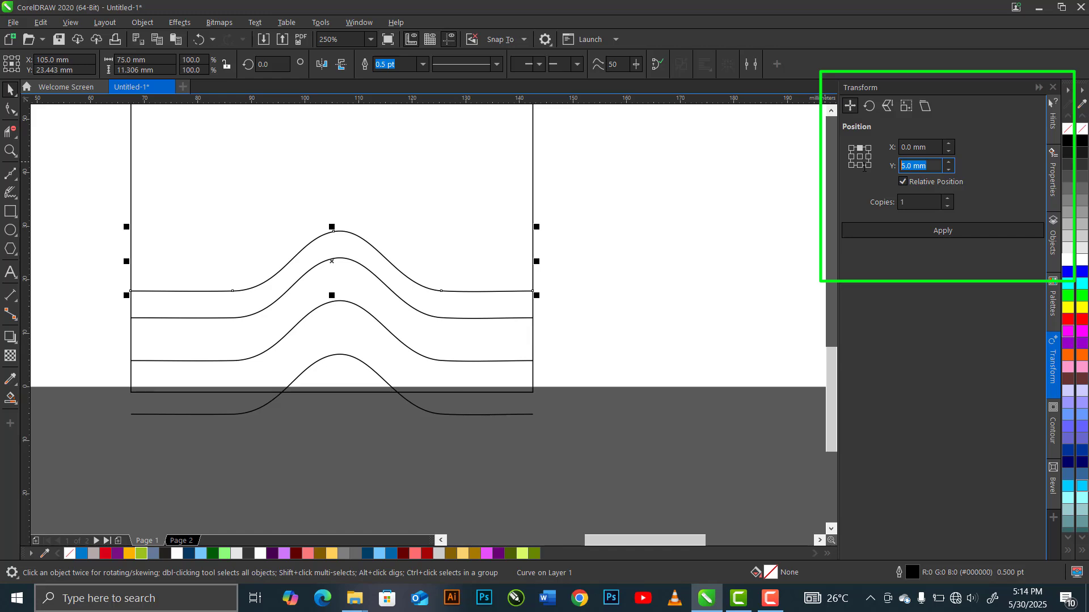
{"action": "type", "text": "14"}
{"action": "left_click", "coordinate": [872, 236]}
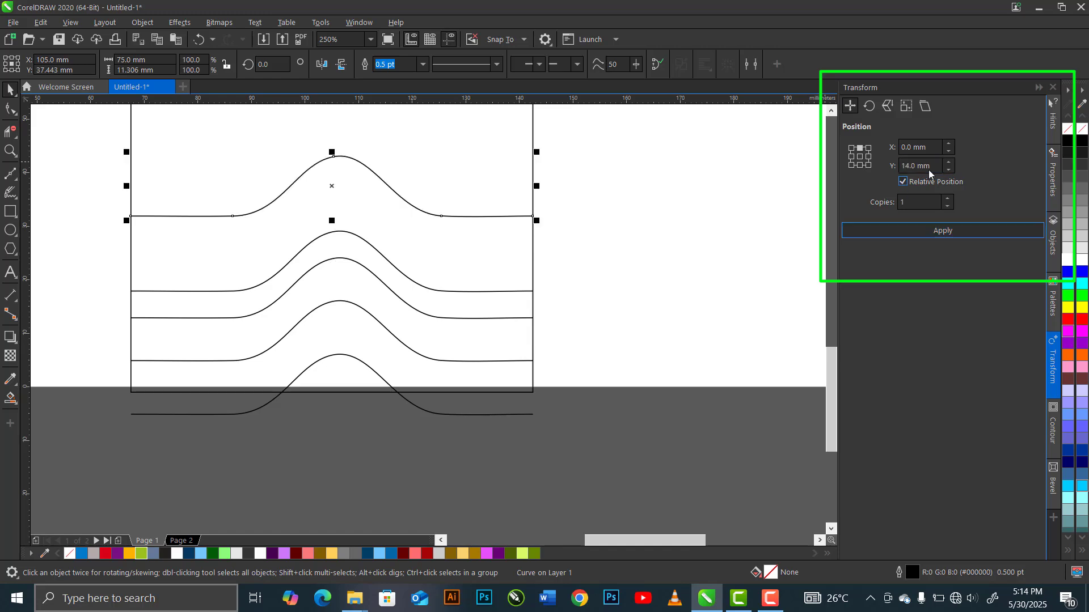
{"action": "left_click_drag", "start_coordinate": [921, 165], "coordinate": [886, 166]}
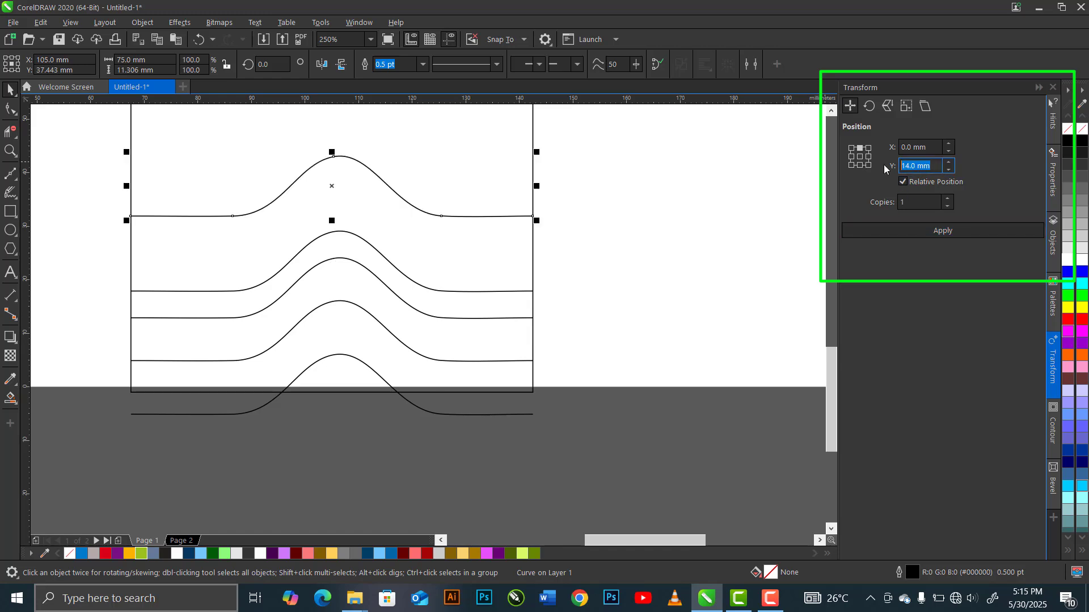
{"action": "type", "text": "10"}
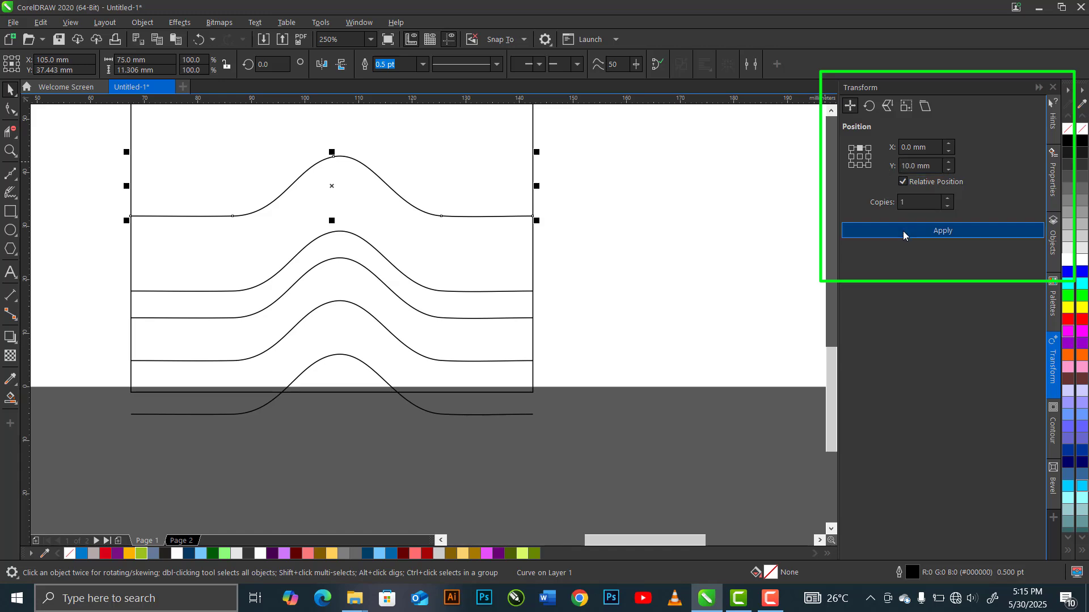
{"action": "left_click", "coordinate": [904, 232]}
- Extend the stack with a wavy-line copy 8 mm above the topmost one and a further copy 10 mm higher
{"action": "left_click_drag", "start_coordinate": [922, 165], "coordinate": [874, 168]}
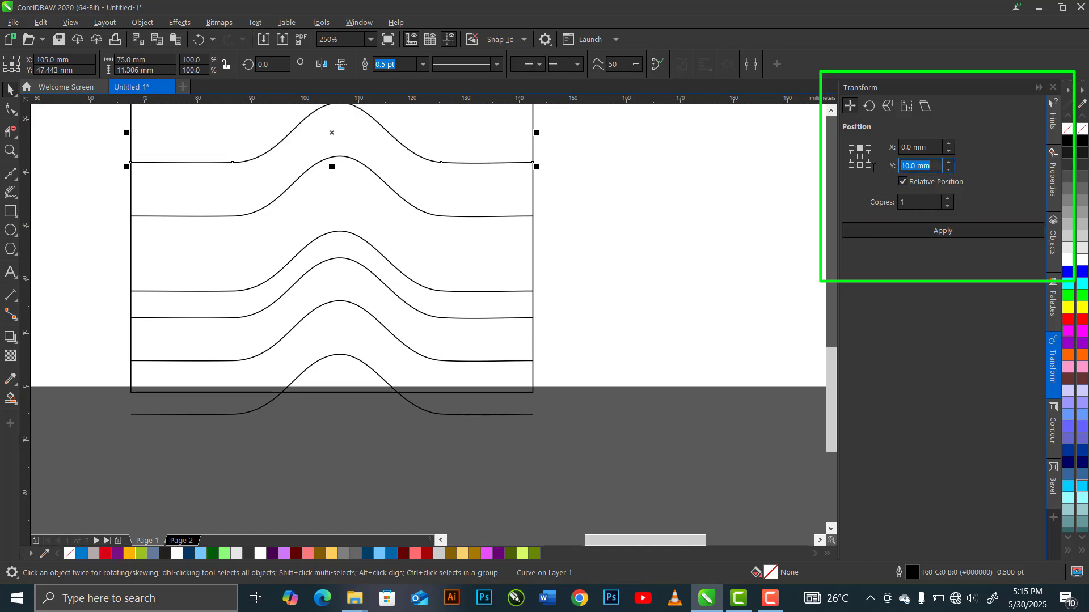
{"action": "type", "text": "8"}
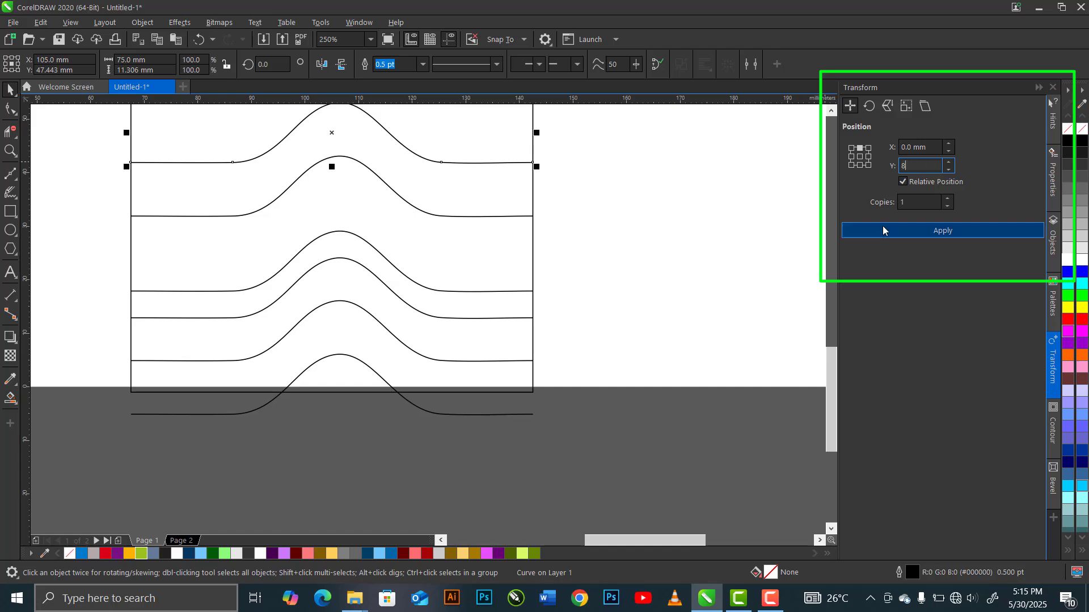
{"action": "left_click", "coordinate": [883, 231]}
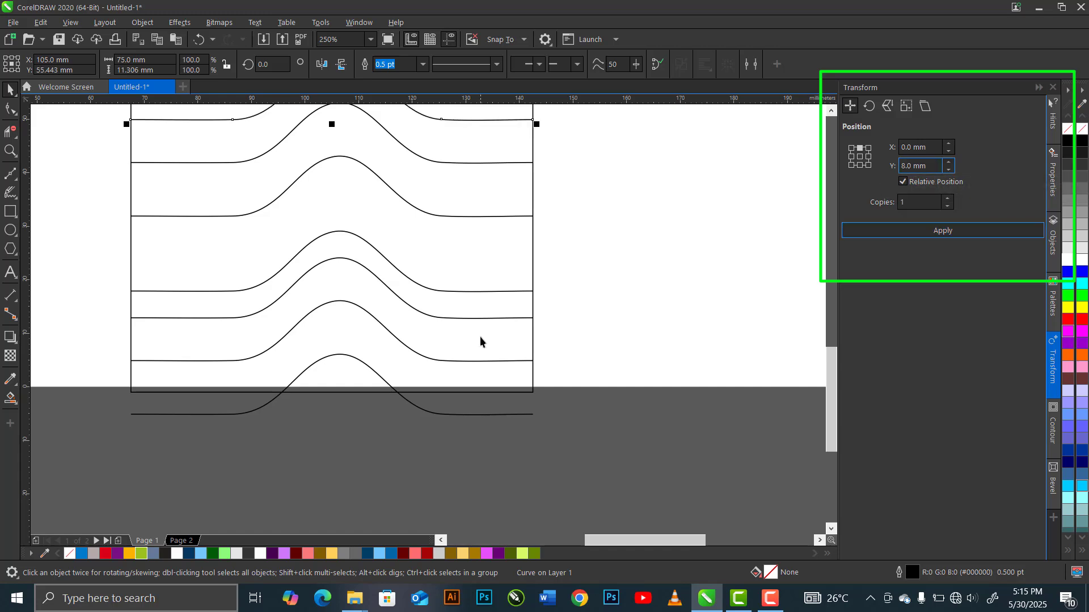
{"action": "scroll", "coordinate": [479, 340], "scroll_direction": "down", "scroll_amount": 4}
{"action": "scroll", "coordinate": [486, 174], "scroll_direction": "up", "scroll_amount": 2}
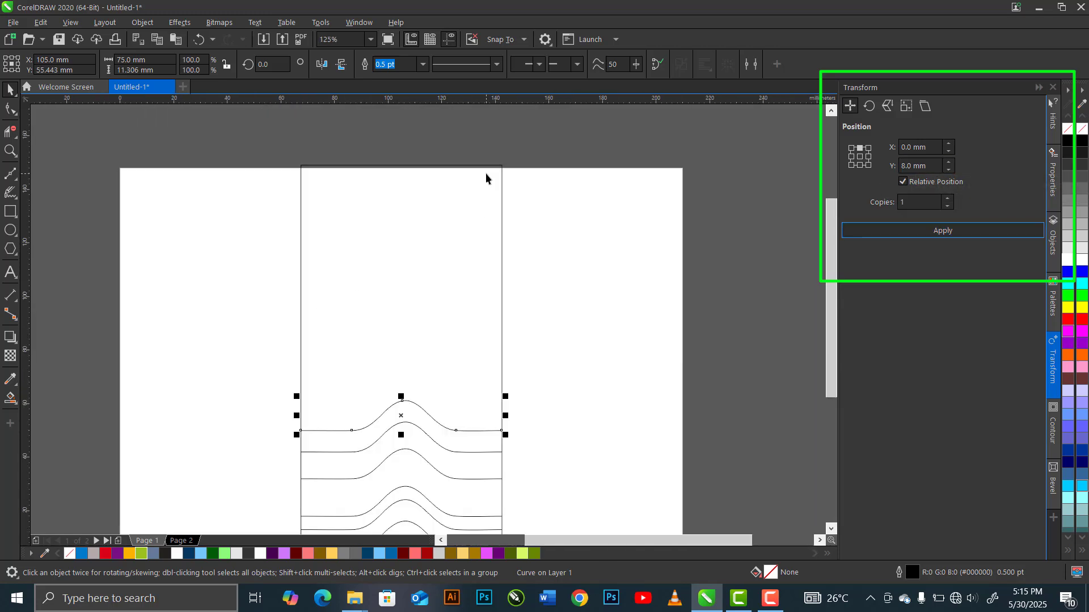
{"action": "left_click", "coordinate": [926, 166]}
{"action": "double_click", "coordinate": [919, 166]}
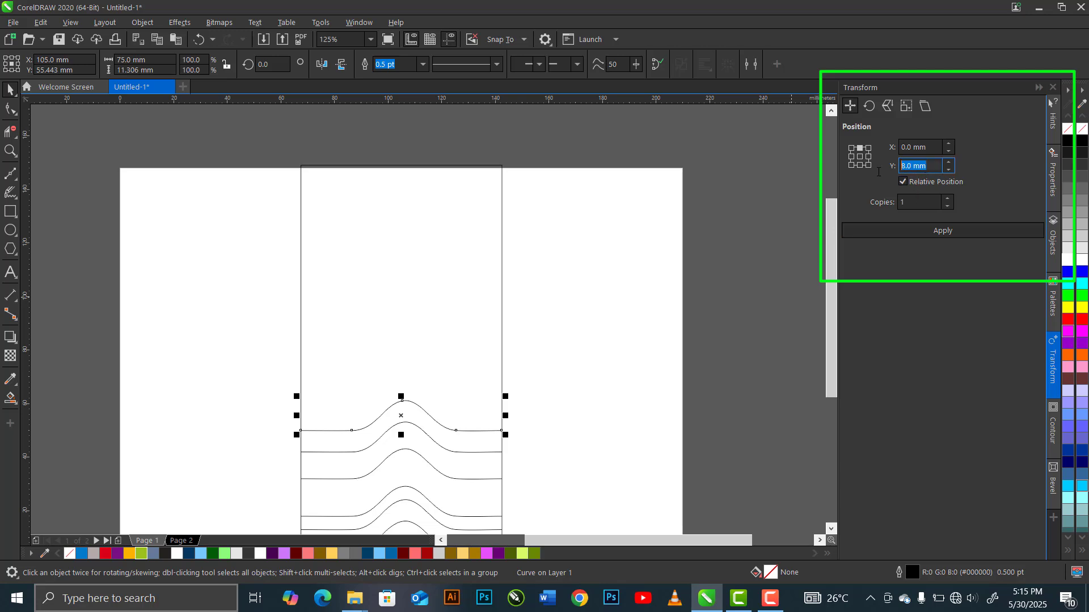
{"action": "type", "text": "10"}
{"action": "left_click", "coordinate": [908, 233]}
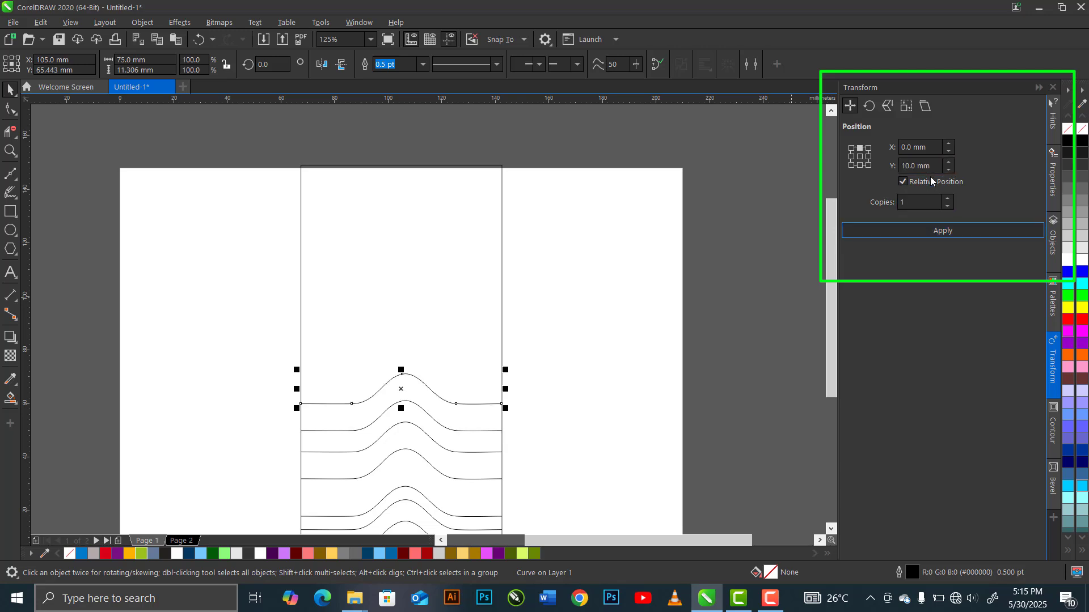
- Duplicate the topmost wavy line 5 mm upward, and duplicate that copy another 10 mm upward
{"action": "double_click", "coordinate": [919, 166]}
{"action": "type", "text": "5"}
{"action": "left_click", "coordinate": [898, 233]}
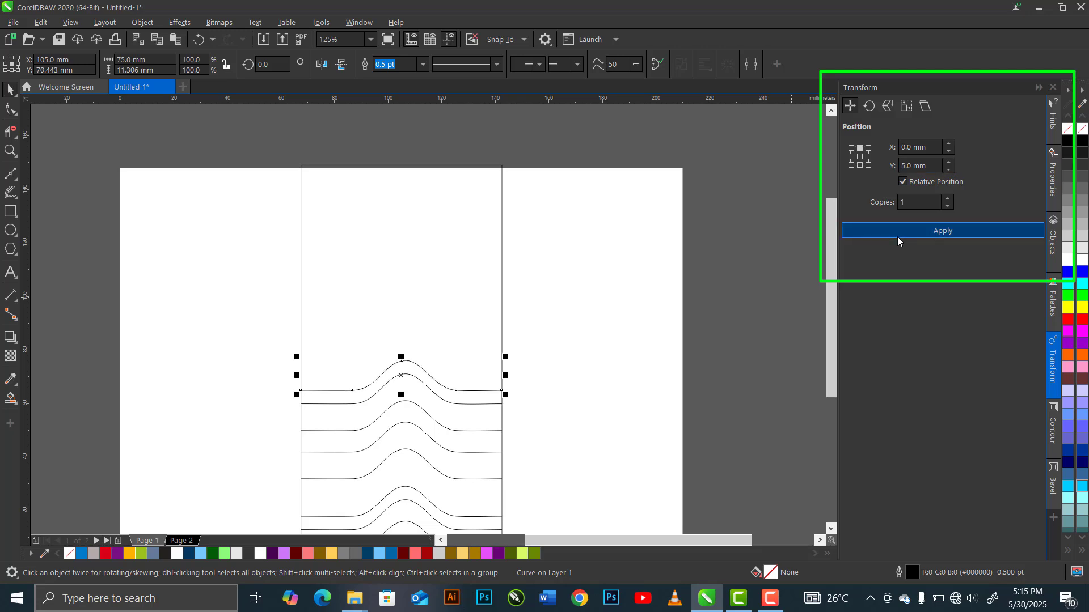
{"action": "left_click_drag", "start_coordinate": [935, 167], "coordinate": [881, 165]}
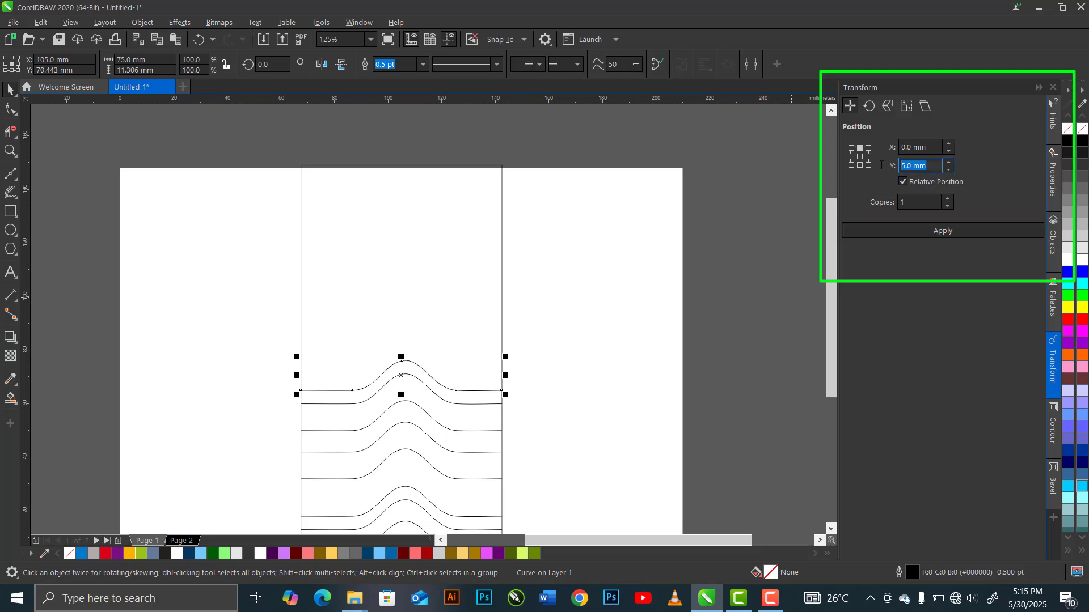
{"action": "type", "text": "10"}
{"action": "left_click", "coordinate": [898, 232]}
- Add a wavy-line copy 12 mm above the topmost one, followed by another copy 5 mm above it
{"action": "double_click", "coordinate": [915, 166]}
{"action": "type", "text": "1"}
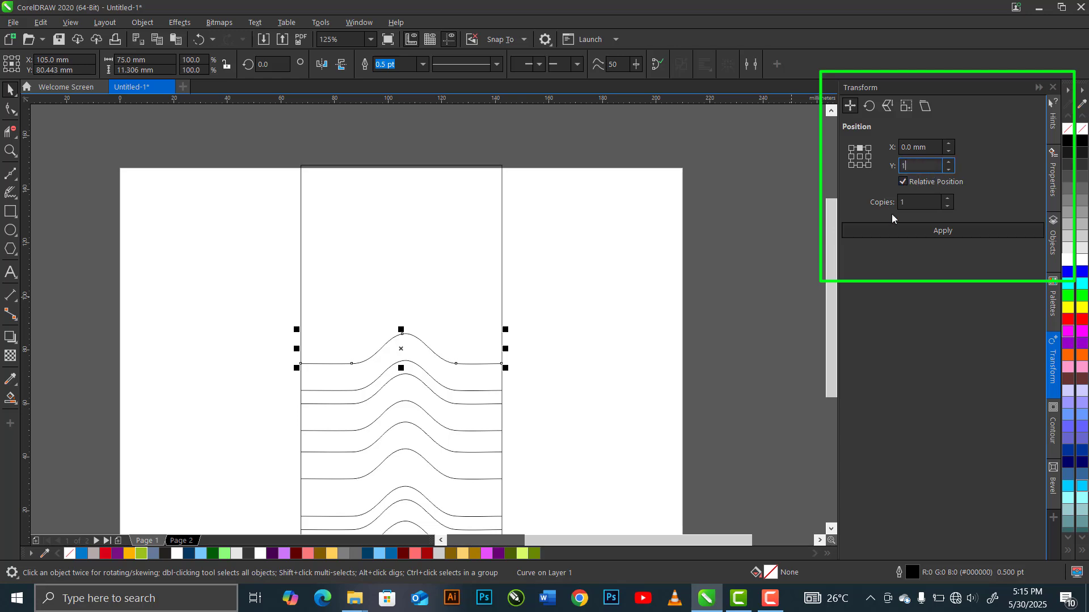
{"action": "type", "text": "2"}
{"action": "left_click", "coordinate": [897, 233]}
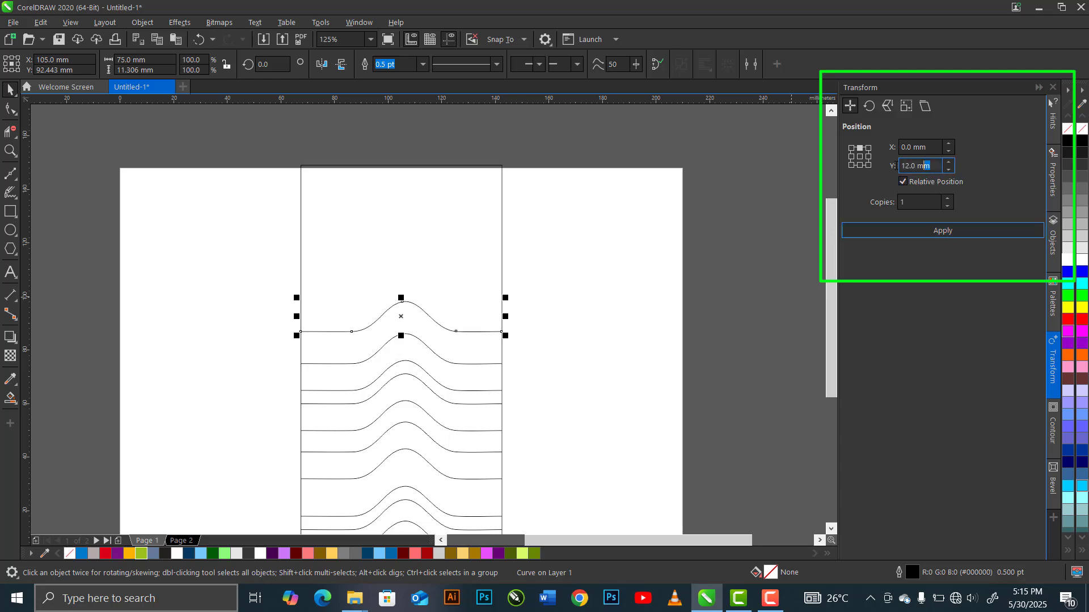
{"action": "double_click", "coordinate": [925, 166]}
{"action": "type", "text": "5"}
{"action": "left_click", "coordinate": [873, 232]}
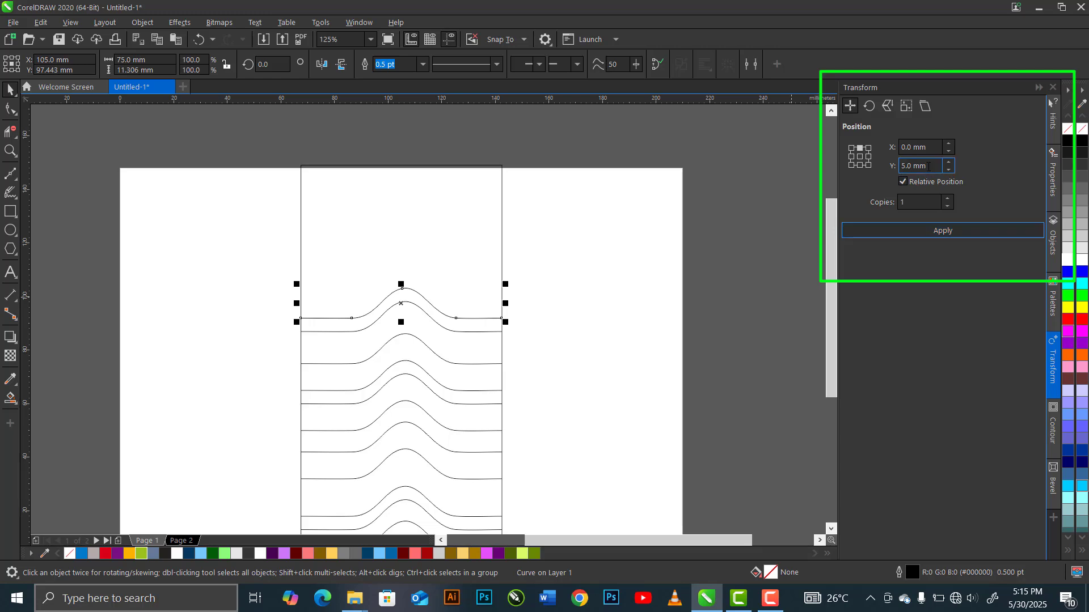
- Add two more wavy lines to the stack, offset upward by 14 mm and a further 10 mm
{"action": "double_click", "coordinate": [925, 165]}
{"action": "type", "text": "14"}
{"action": "left_click", "coordinate": [898, 233]}
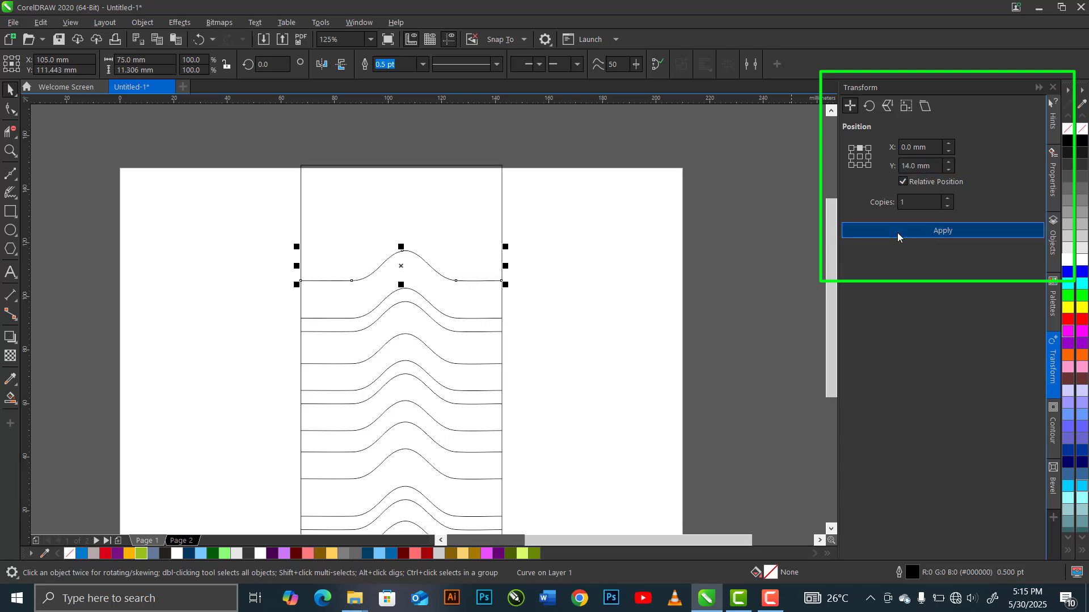
{"action": "double_click", "coordinate": [932, 166]}
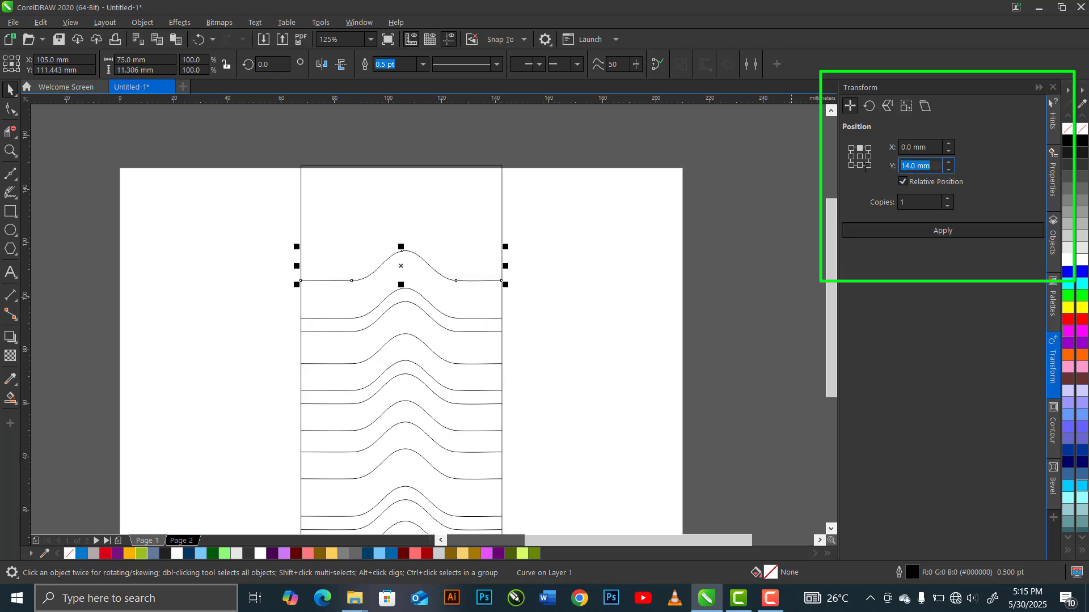
{"action": "type", "text": "10"}
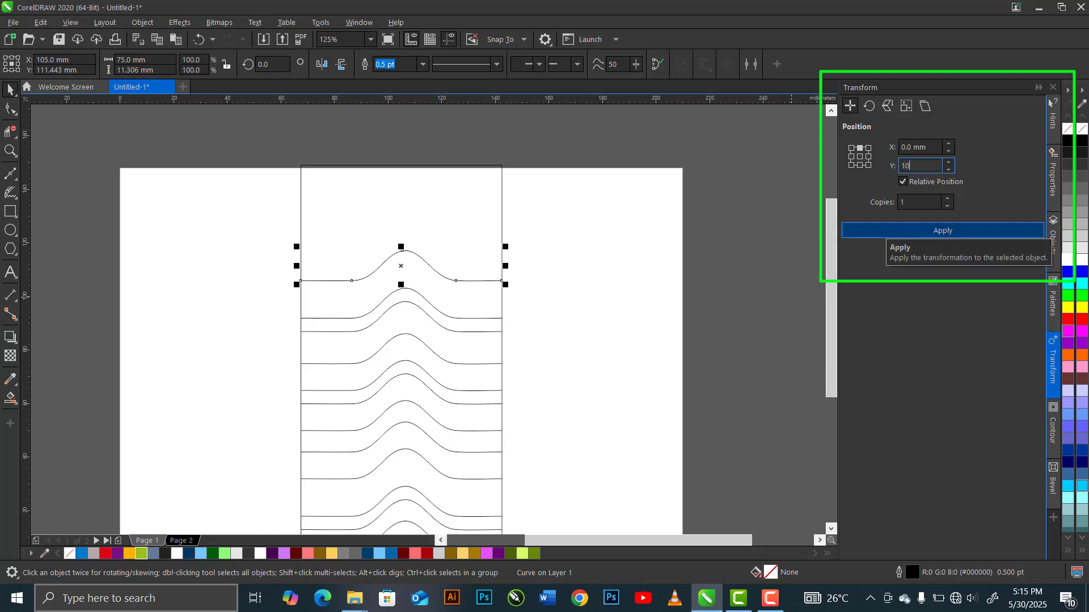
{"action": "left_click", "coordinate": [880, 227]}
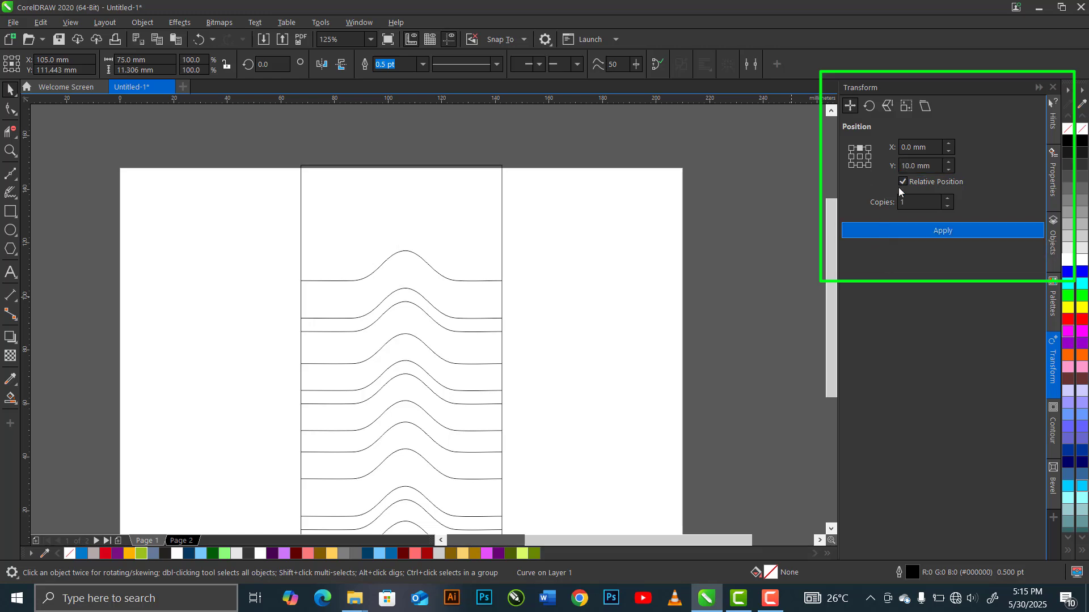
- Duplicate the topmost wavy line 12 mm upward, and duplicate that copy another 5 mm upward
{"action": "double_click", "coordinate": [931, 166]}
{"action": "type", "text": "12"}
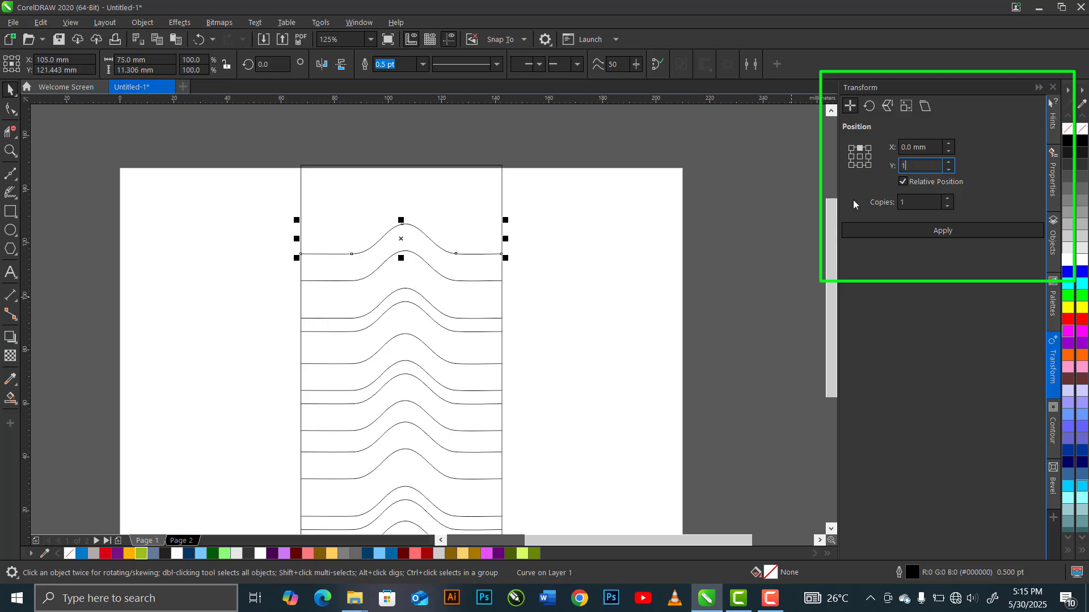
{"action": "left_click", "coordinate": [867, 233]}
{"action": "left_click_drag", "start_coordinate": [933, 169], "coordinate": [881, 164]}
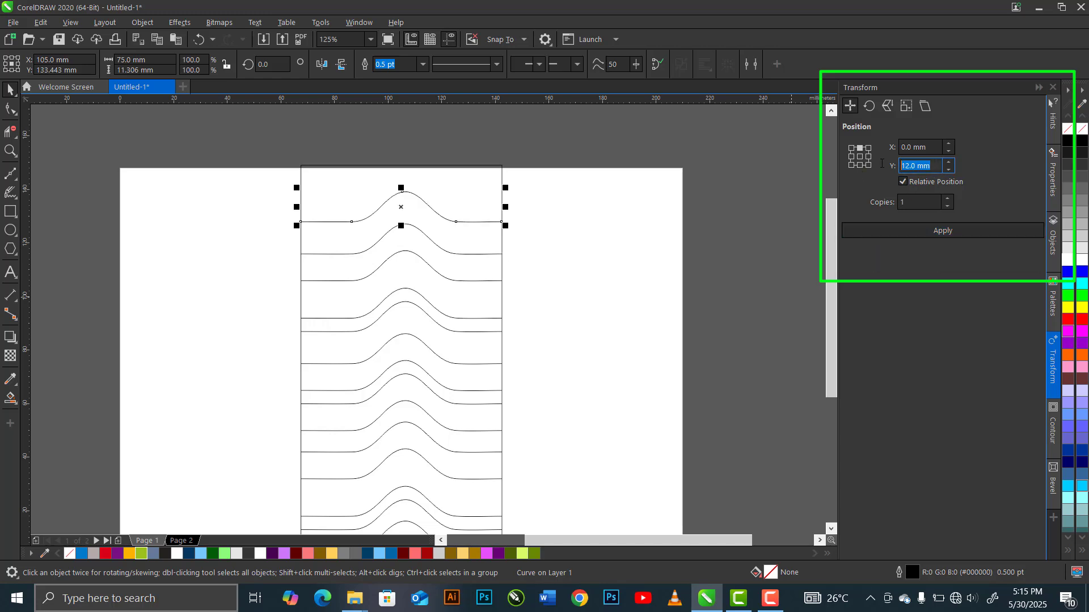
{"action": "type", "text": "5"}
{"action": "left_click", "coordinate": [874, 226]}
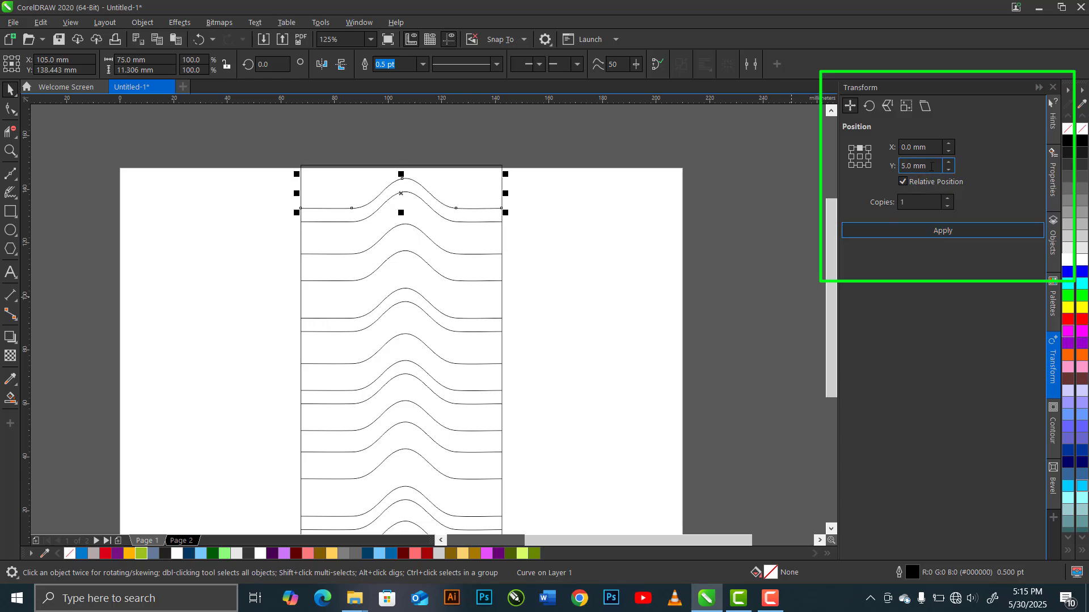
- Add one more wavy-line copy 12 mm above the topmost one, reaching the rectangle's upper edge
{"action": "left_click_drag", "start_coordinate": [932, 166], "coordinate": [863, 166]}
{"action": "type", "text": "12"}
{"action": "left_click", "coordinate": [882, 233]}
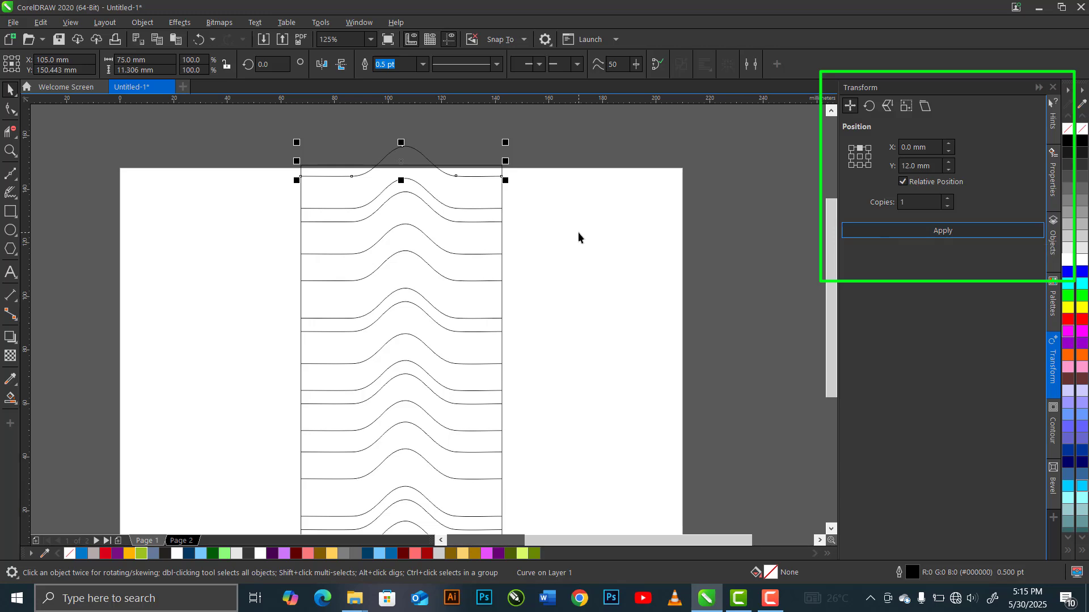
- Select all the wavy lines across the rectangle and group them
{"action": "scroll", "coordinate": [577, 232], "scroll_direction": "down", "scroll_amount": 2}
{"action": "left_click_drag", "start_coordinate": [379, 153], "coordinate": [592, 443]}
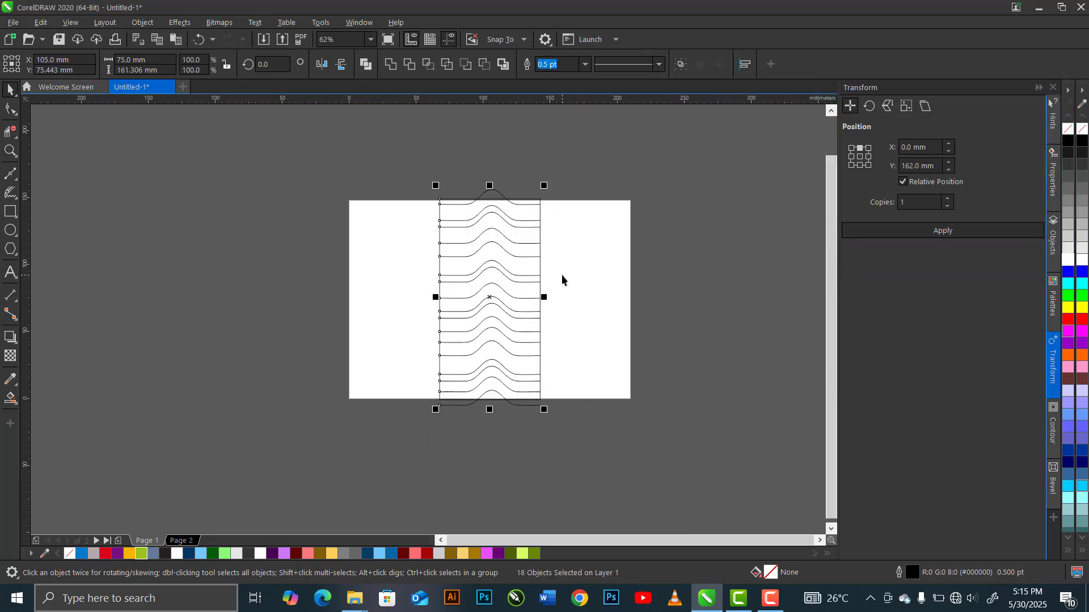
{"action": "key", "text": "ctrl+g"}
- Use Smart Fill to fill every region between the wavy lines inside the rectangle with Desert Blue, including the corner pieces at both ends
{"action": "scroll", "coordinate": [548, 279], "scroll_direction": "up", "scroll_amount": 2}
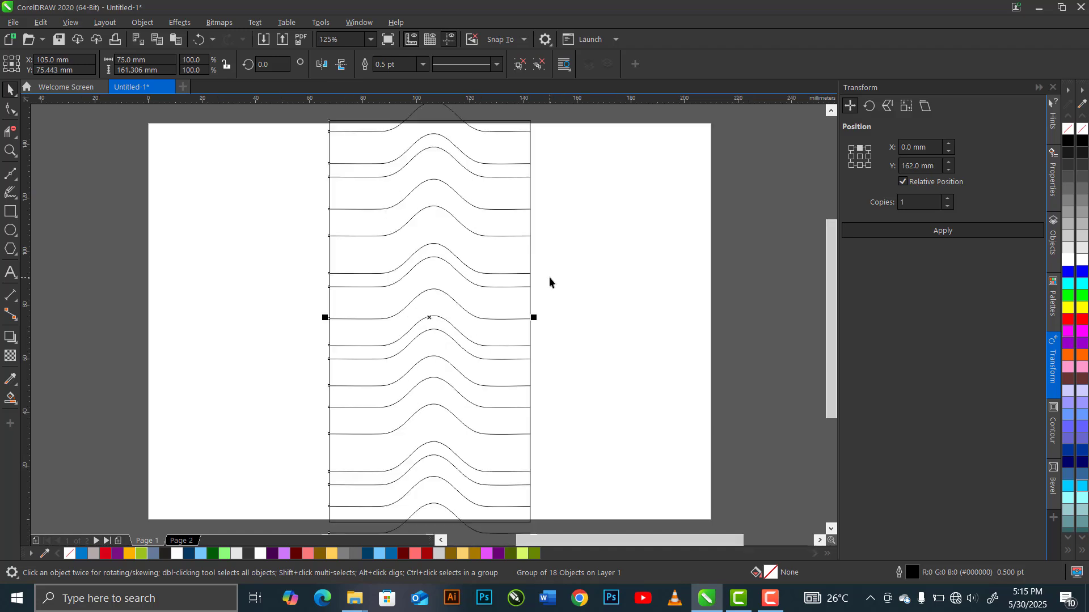
{"action": "left_click", "coordinate": [12, 403]}
{"action": "left_click", "coordinate": [58, 416]}
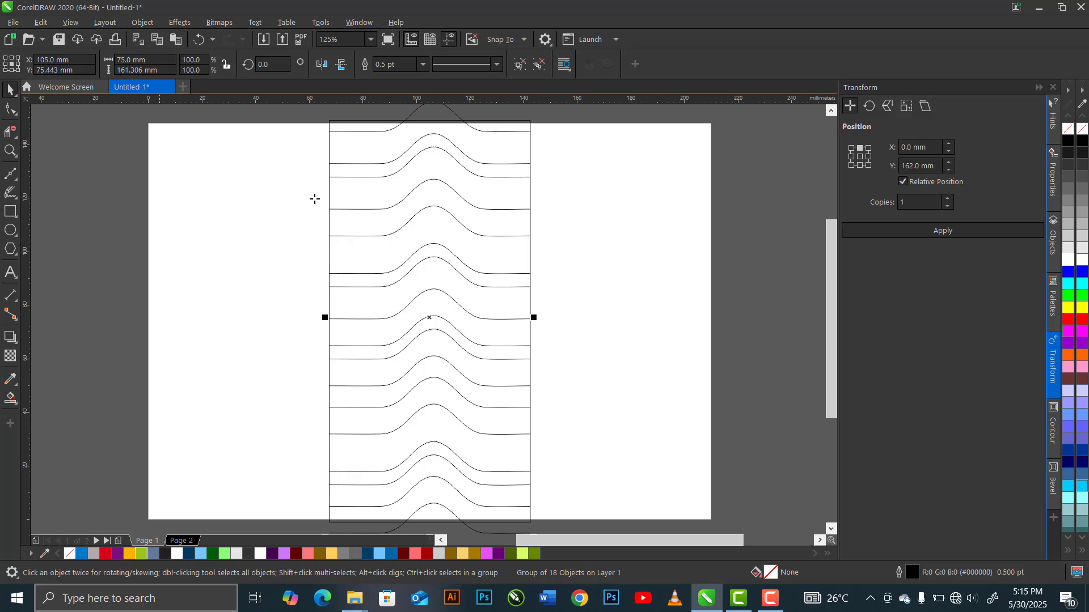
{"action": "left_click", "coordinate": [365, 126]}
{"action": "left_click", "coordinate": [498, 126]}
{"action": "left_click", "coordinate": [499, 151]}
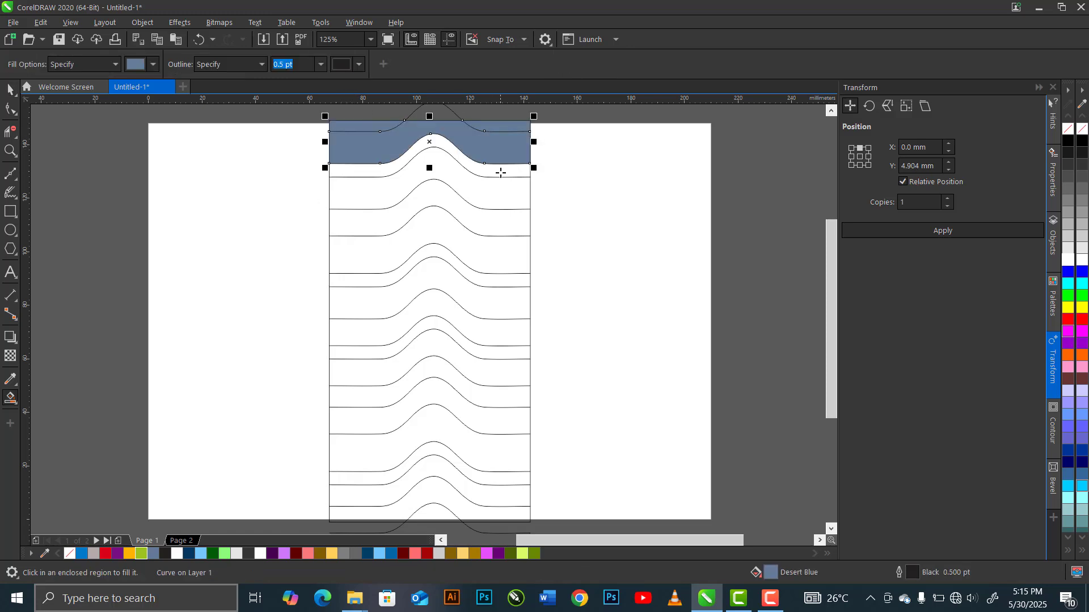
{"action": "left_click", "coordinate": [501, 169]}
{"action": "left_click", "coordinate": [501, 195]}
{"action": "left_click", "coordinate": [498, 222]}
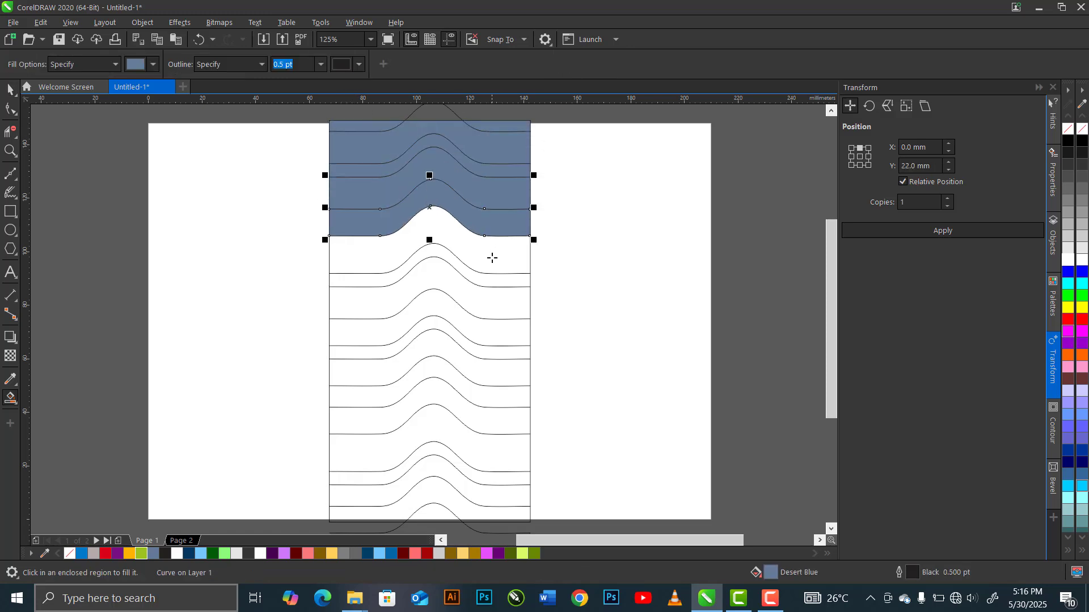
{"action": "left_click", "coordinate": [493, 258]}
{"action": "left_click", "coordinate": [496, 283]}
{"action": "left_click", "coordinate": [496, 306]}
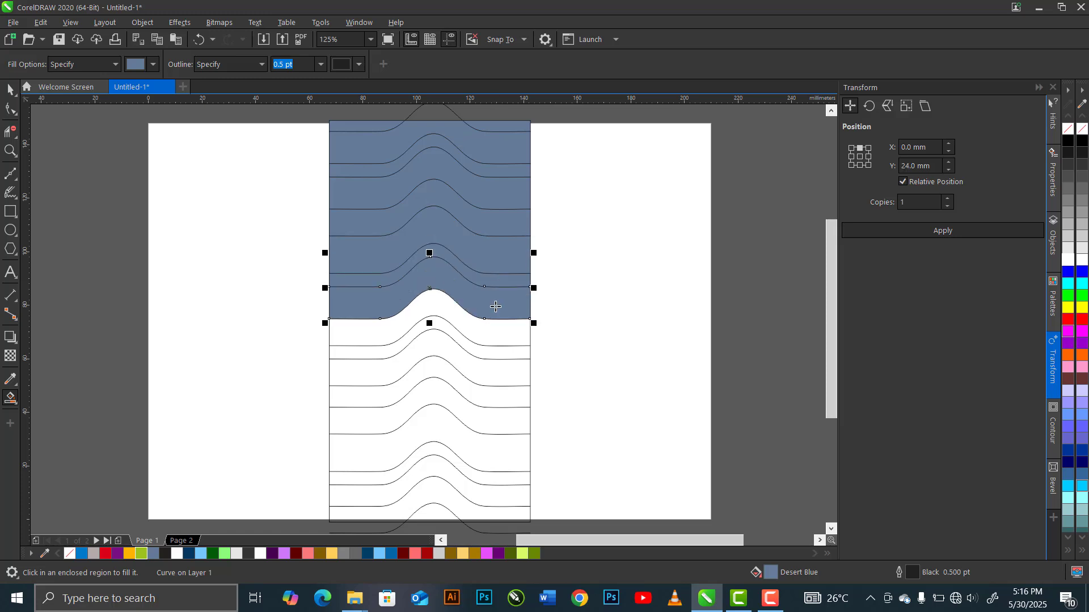
{"action": "left_click", "coordinate": [506, 337]}
{"action": "left_click", "coordinate": [503, 354]}
{"action": "left_click", "coordinate": [504, 376]}
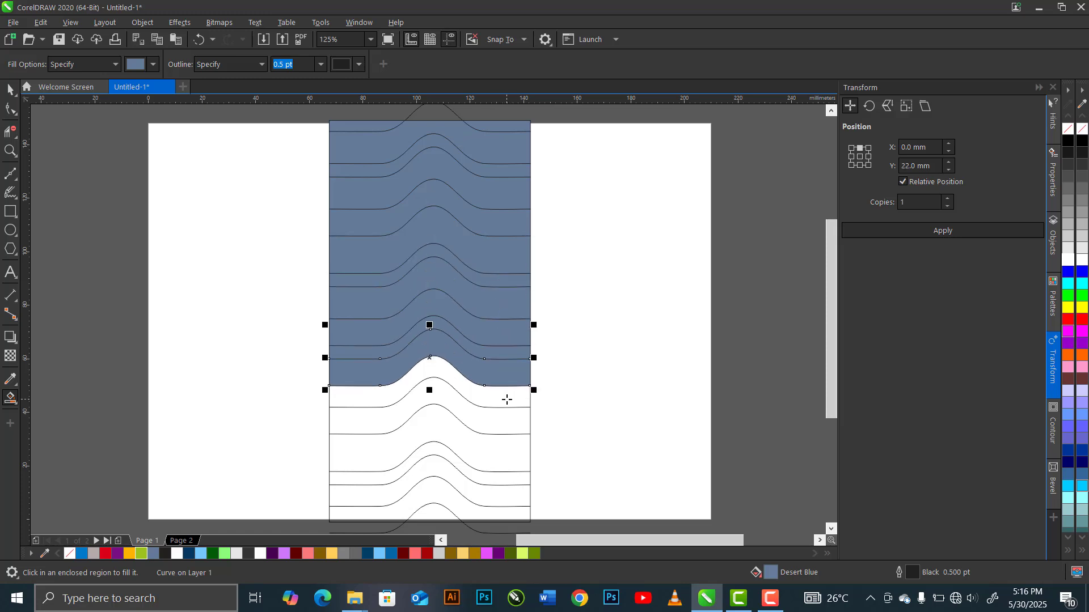
{"action": "left_click", "coordinate": [505, 399]}
{"action": "left_click", "coordinate": [505, 421]}
{"action": "left_click", "coordinate": [506, 457]}
{"action": "left_click", "coordinate": [514, 480]}
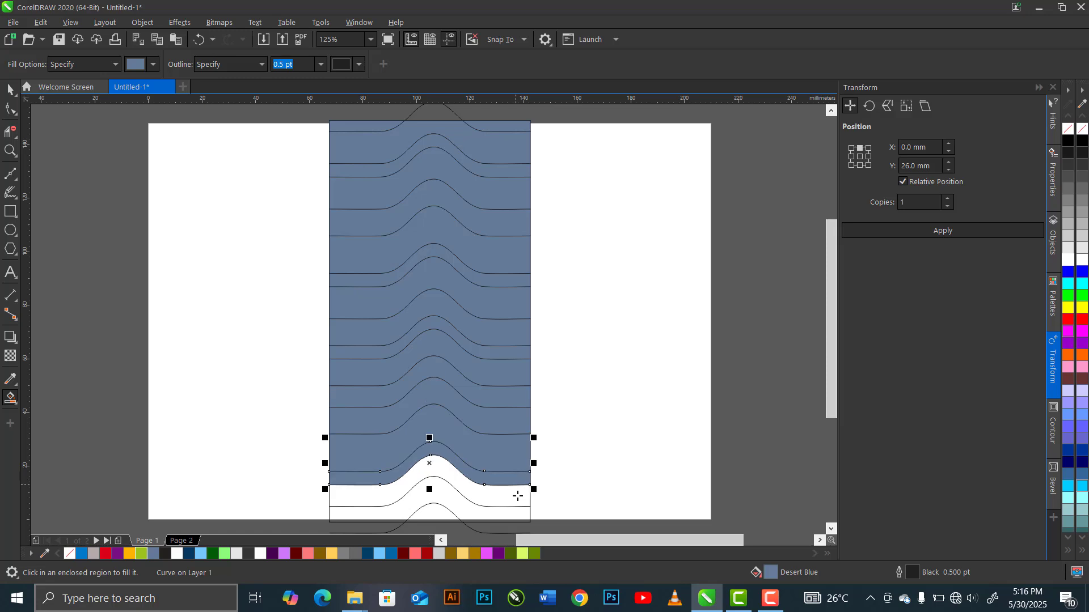
{"action": "left_click", "coordinate": [514, 499]}
{"action": "left_click", "coordinate": [490, 521]}
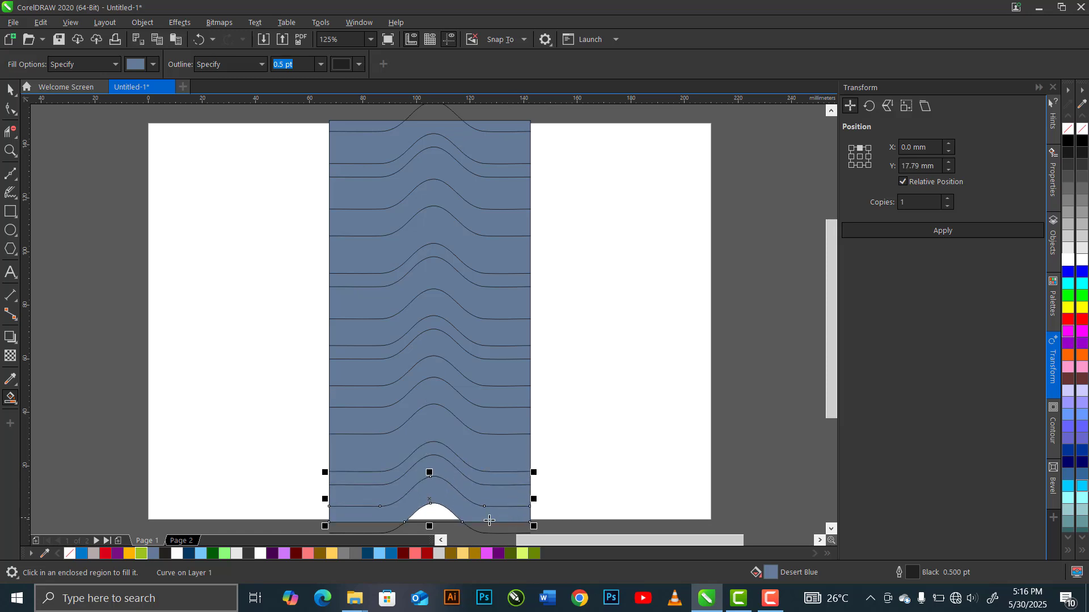
{"action": "left_click", "coordinate": [441, 515]}
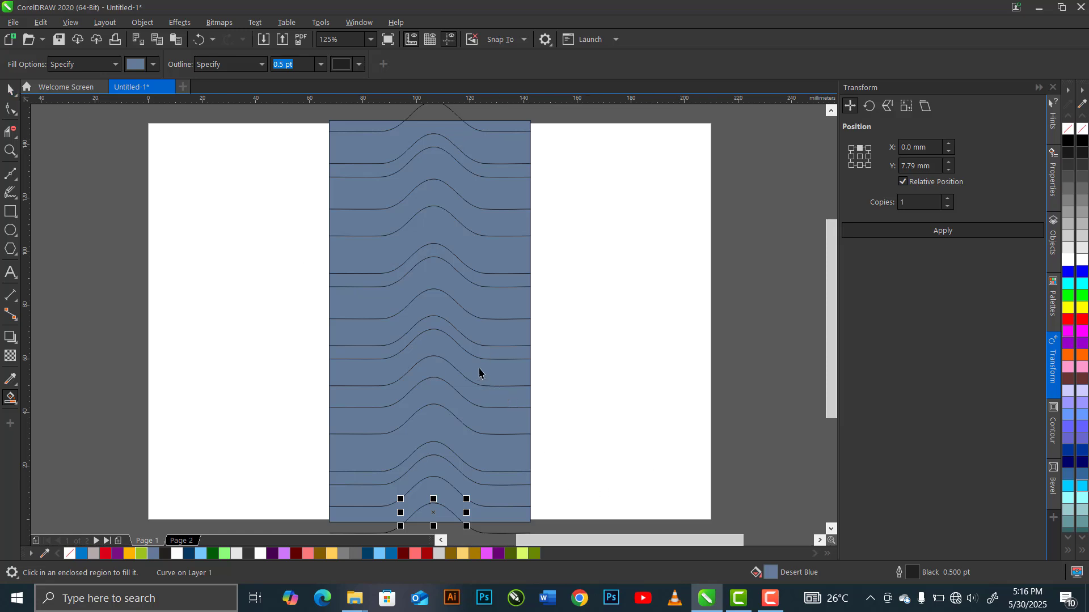
- Delete the group of original wavy lines from the filled artwork
{"action": "key", "text": "space"}
{"action": "key", "text": "Delete"}
{"action": "left_click", "coordinate": [450, 115]}
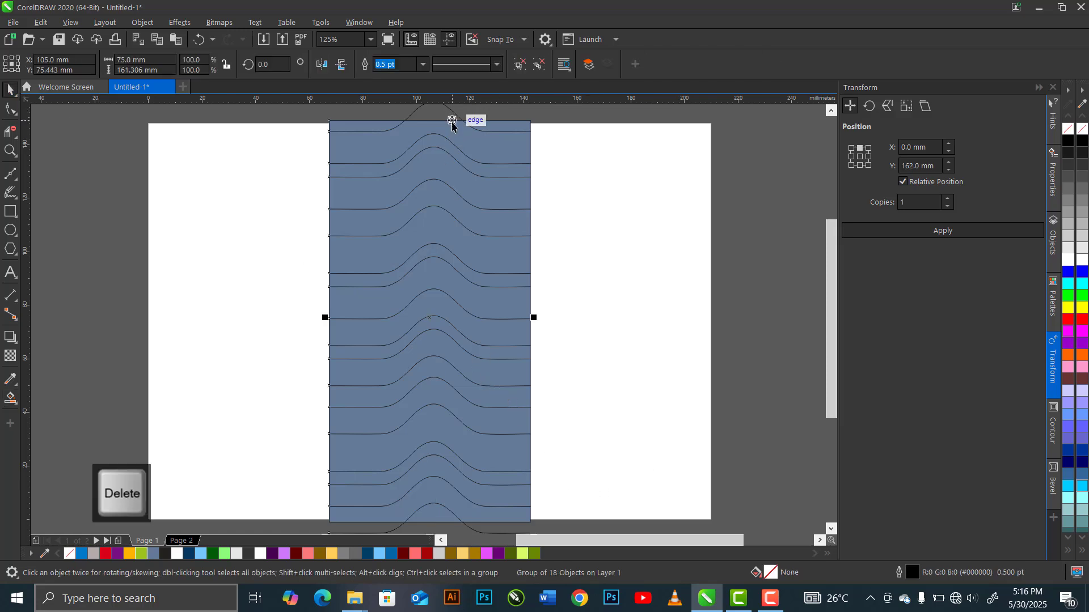
{"action": "left_click", "coordinate": [449, 116]}
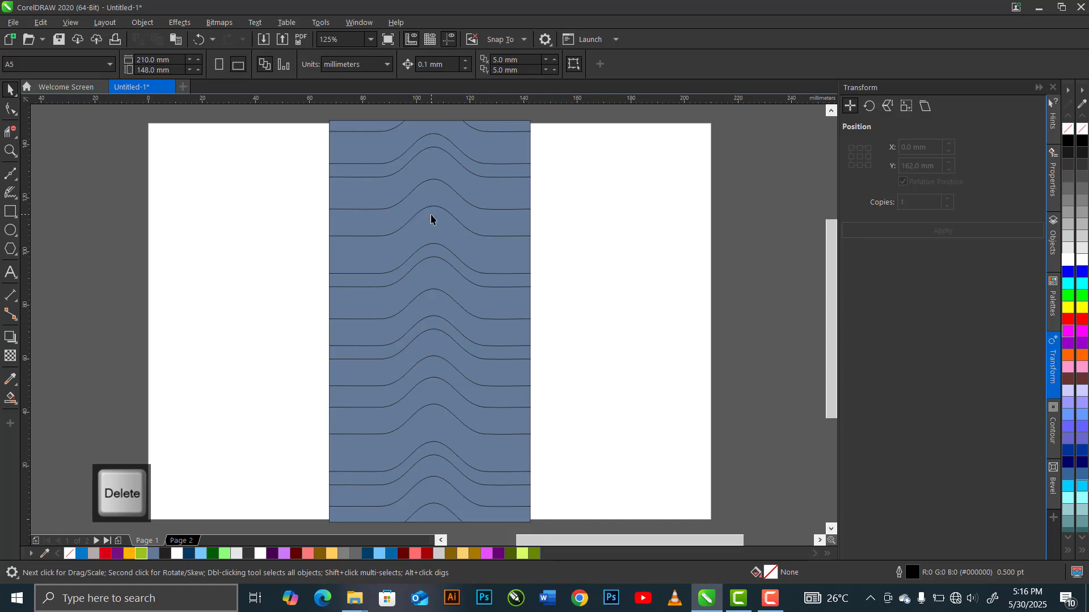
{"action": "left_click", "coordinate": [369, 130]}
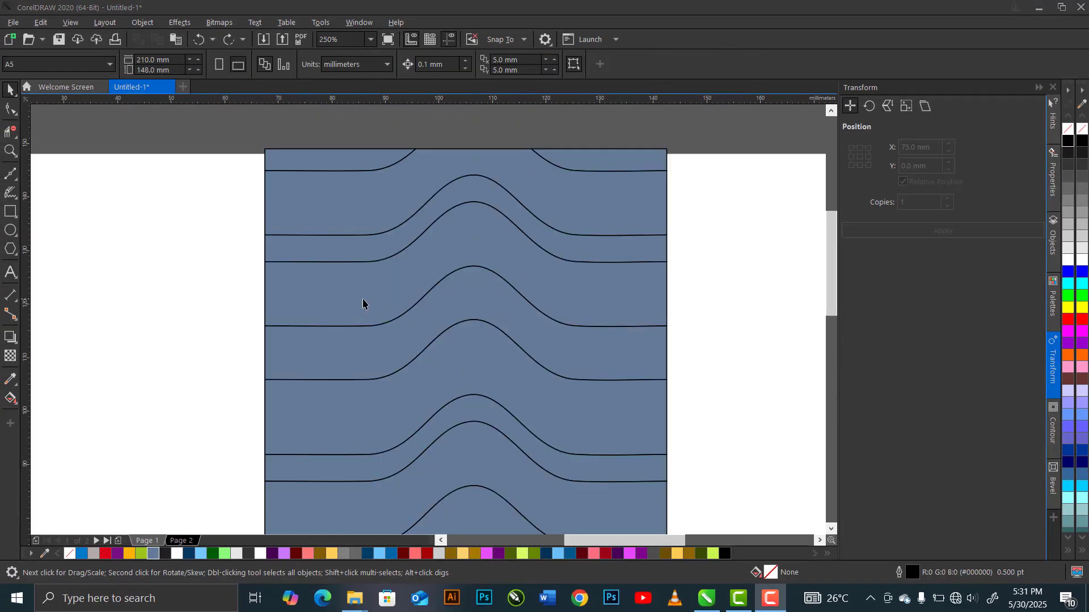
- Apply a linear fountain fill to the fourth band from the top with Interactive Fill, running horizontally from its left edge to its right edge
{"action": "left_click", "coordinate": [362, 304]}
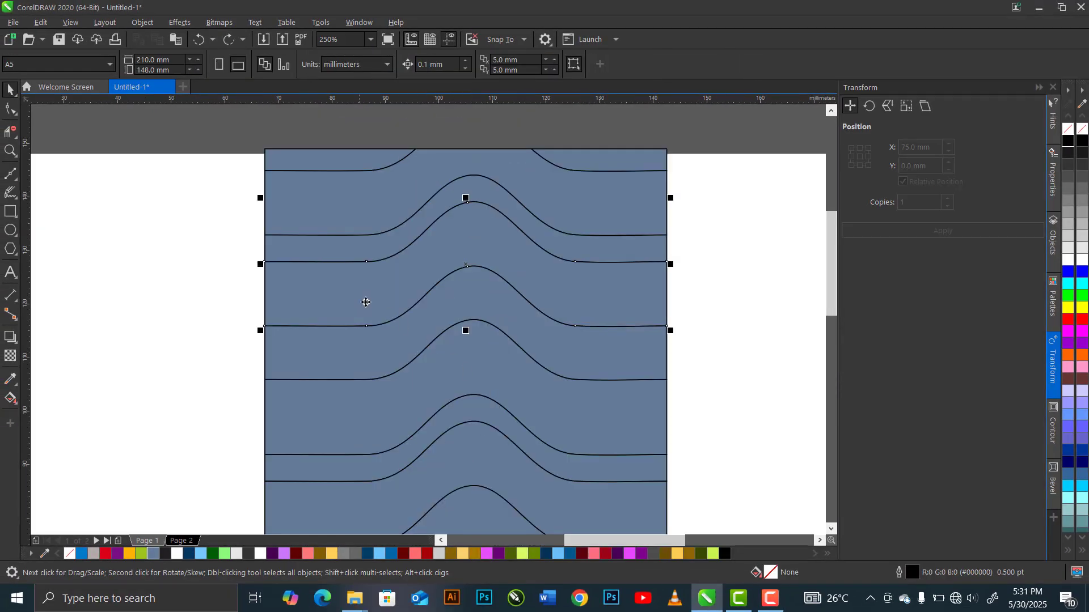
{"action": "left_click", "coordinate": [9, 399]}
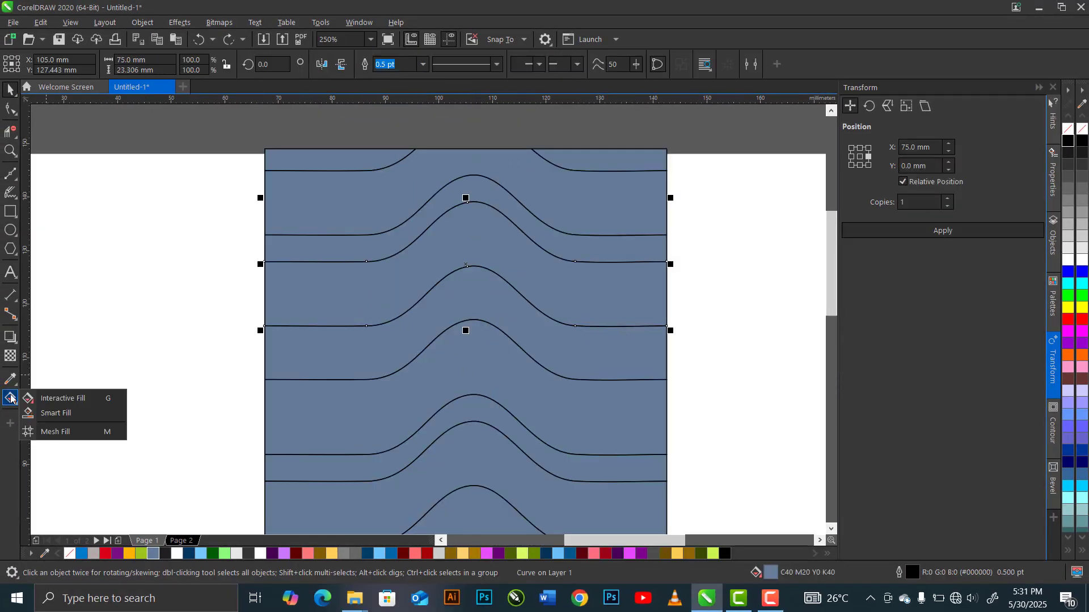
{"action": "left_click", "coordinate": [80, 396]}
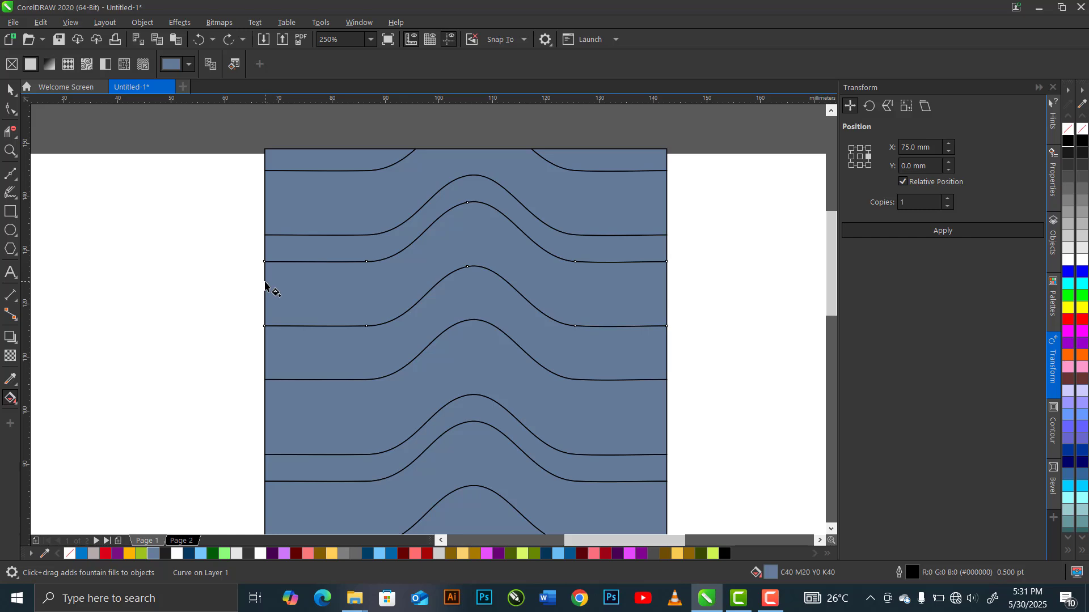
{"action": "left_click_drag", "start_coordinate": [265, 287], "coordinate": [659, 281]}
{"action": "left_click_drag", "start_coordinate": [265, 282], "coordinate": [283, 282]}
{"action": "left_click_drag", "start_coordinate": [658, 279], "coordinate": [652, 280]}
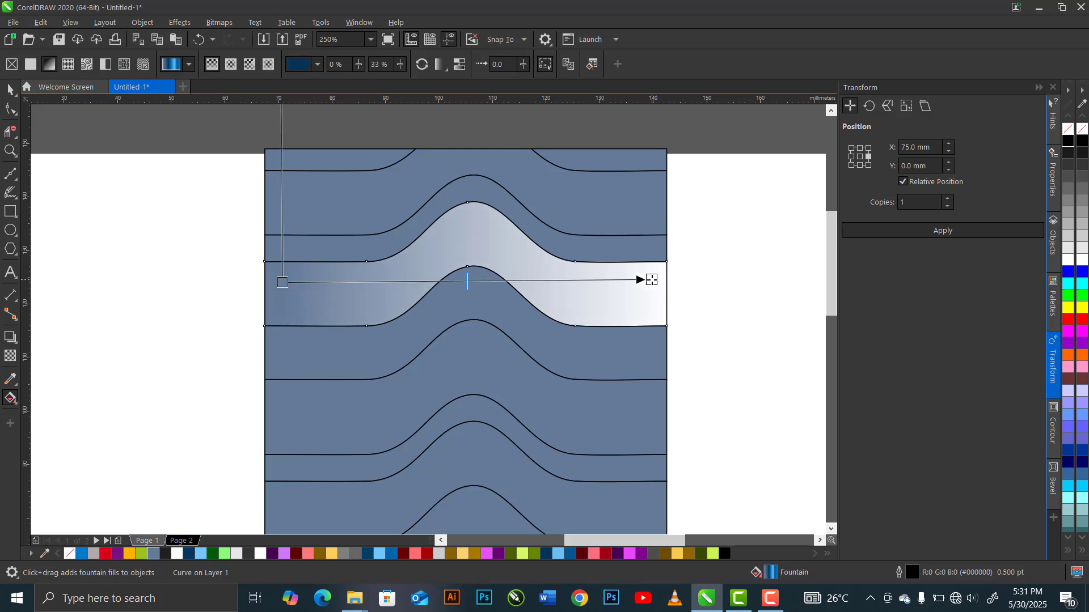
- Colour the gradient's start node blue #0079C9 and add a dark blue #02385C node at 30%
{"action": "left_click", "coordinate": [281, 283]}
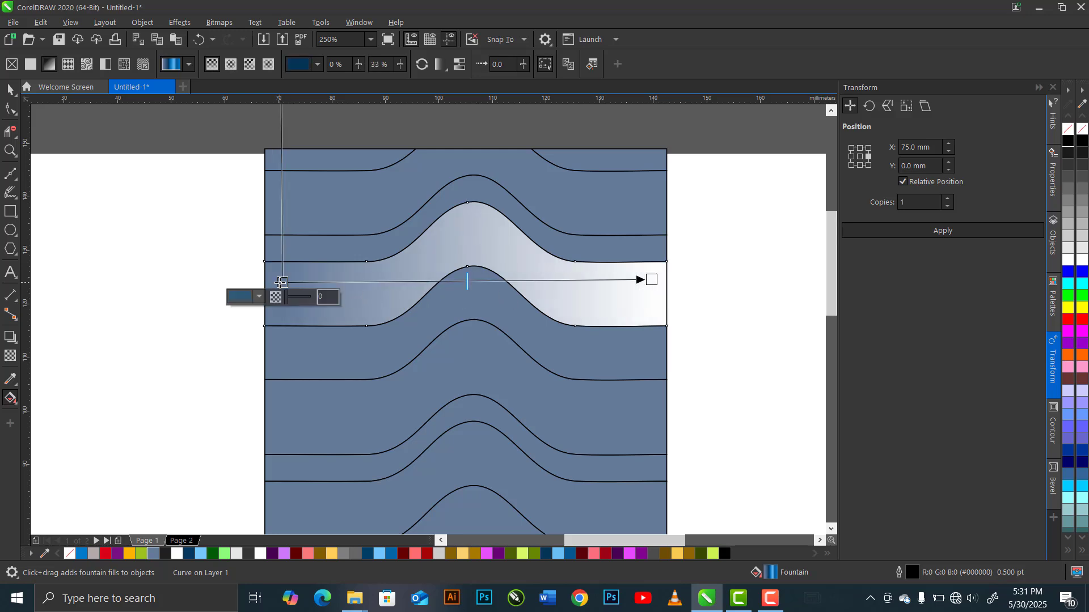
{"action": "left_click", "coordinate": [81, 554]}
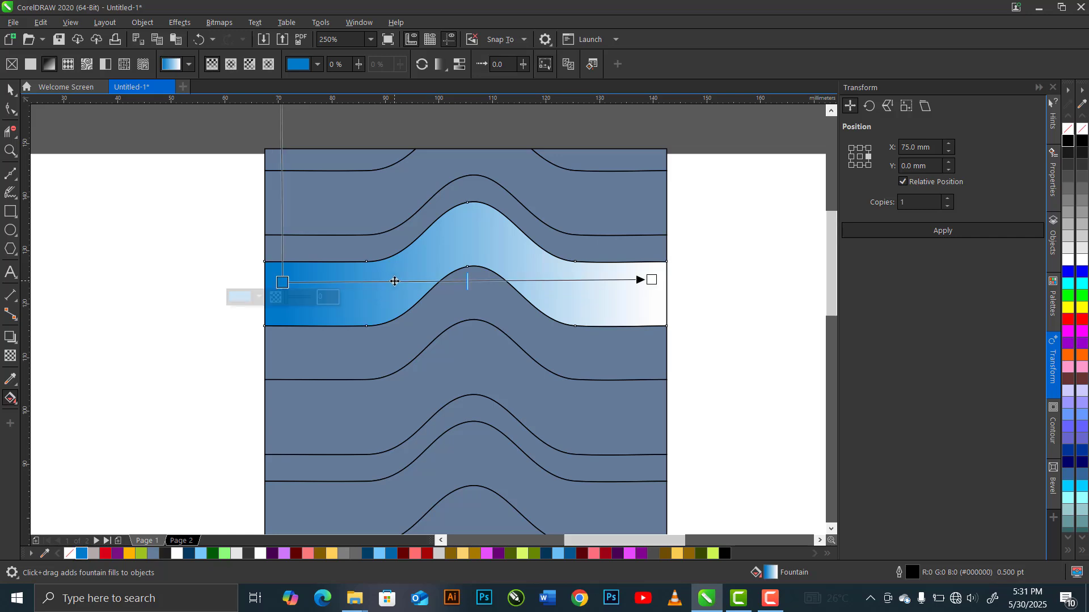
{"action": "double_click", "coordinate": [395, 281]}
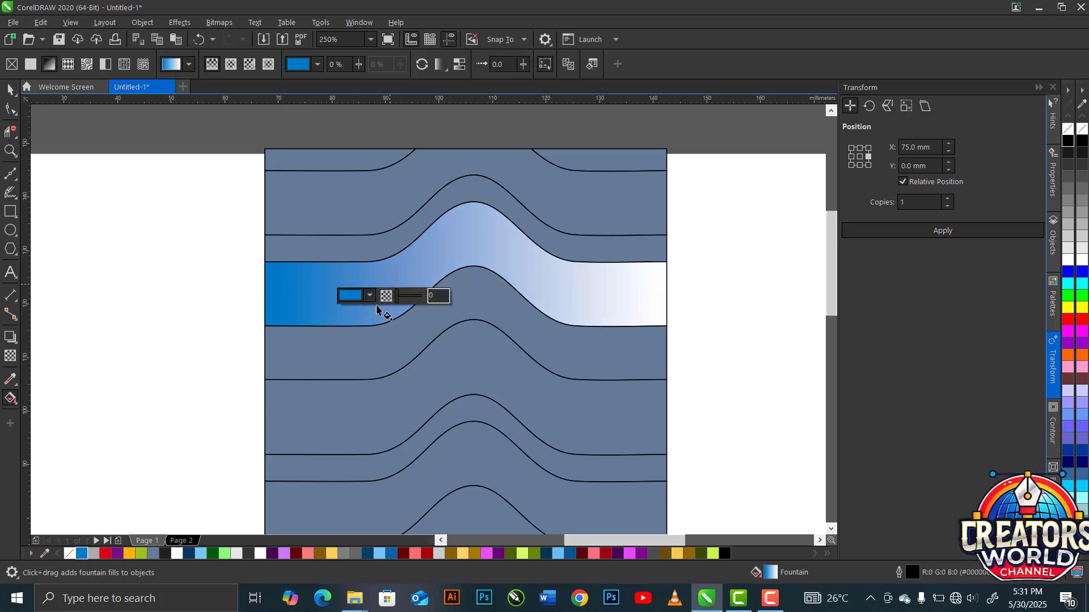
{"action": "left_click", "coordinate": [82, 554]}
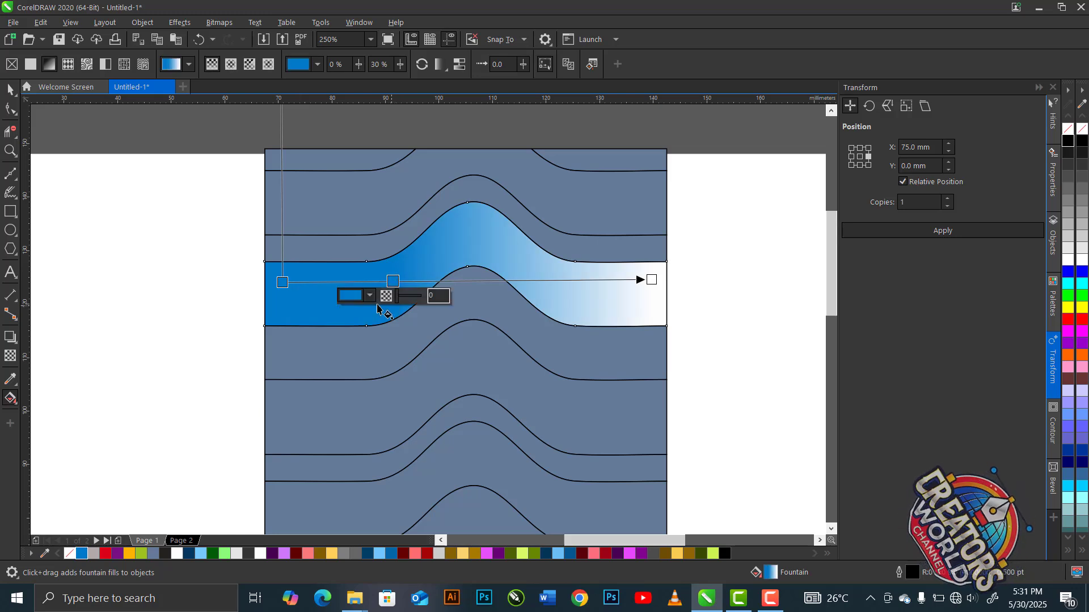
{"action": "left_click", "coordinate": [369, 296]}
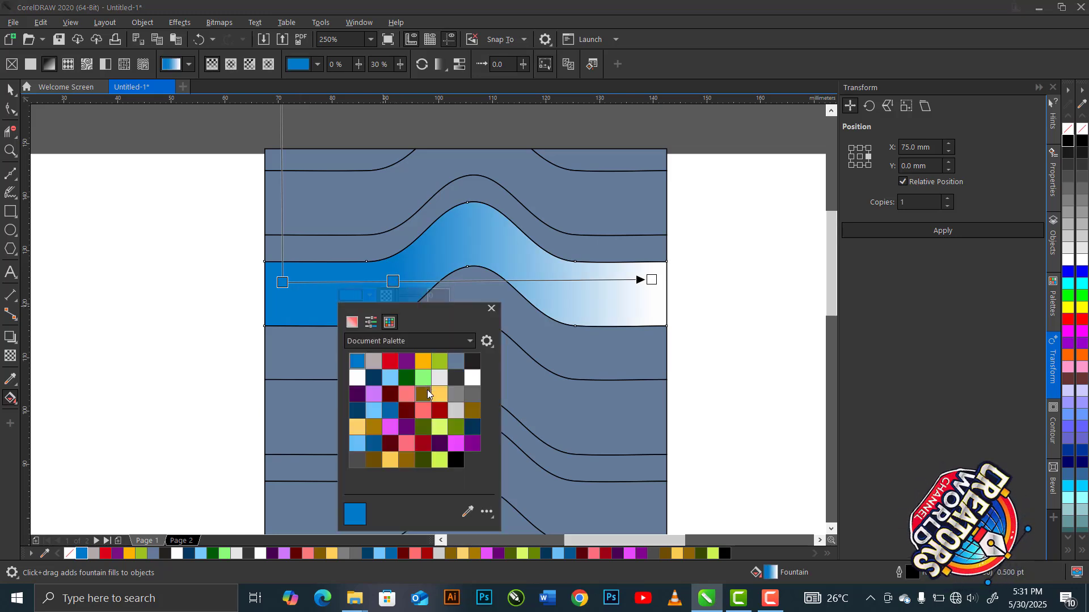
{"action": "left_click", "coordinate": [352, 321]}
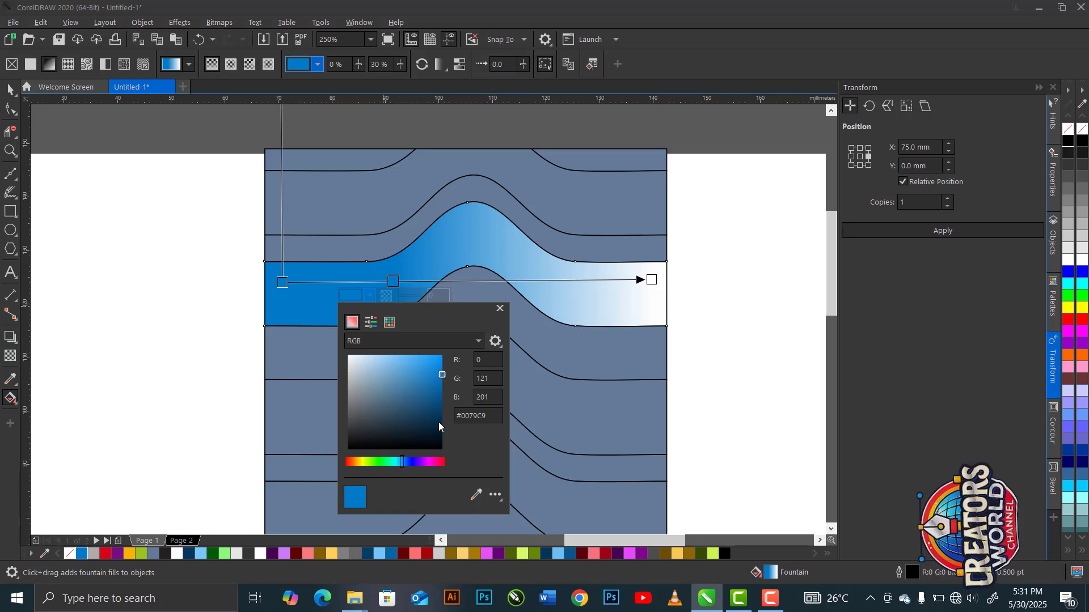
{"action": "left_click", "coordinate": [441, 416]}
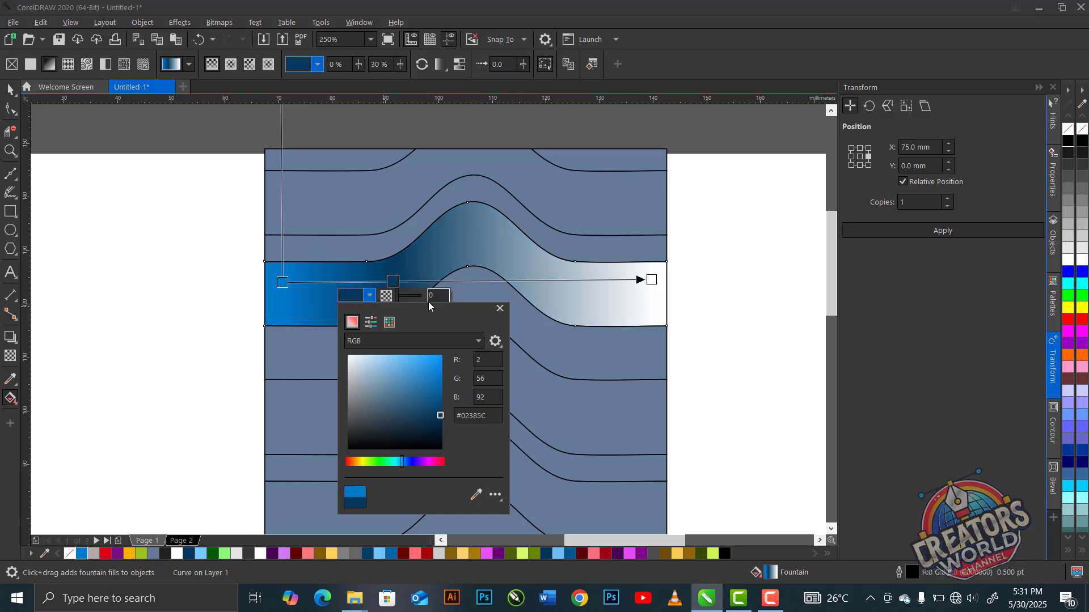
- Add a gradient node at 39% on the band and colour it blue #0079C9
{"action": "left_click", "coordinate": [425, 281]}
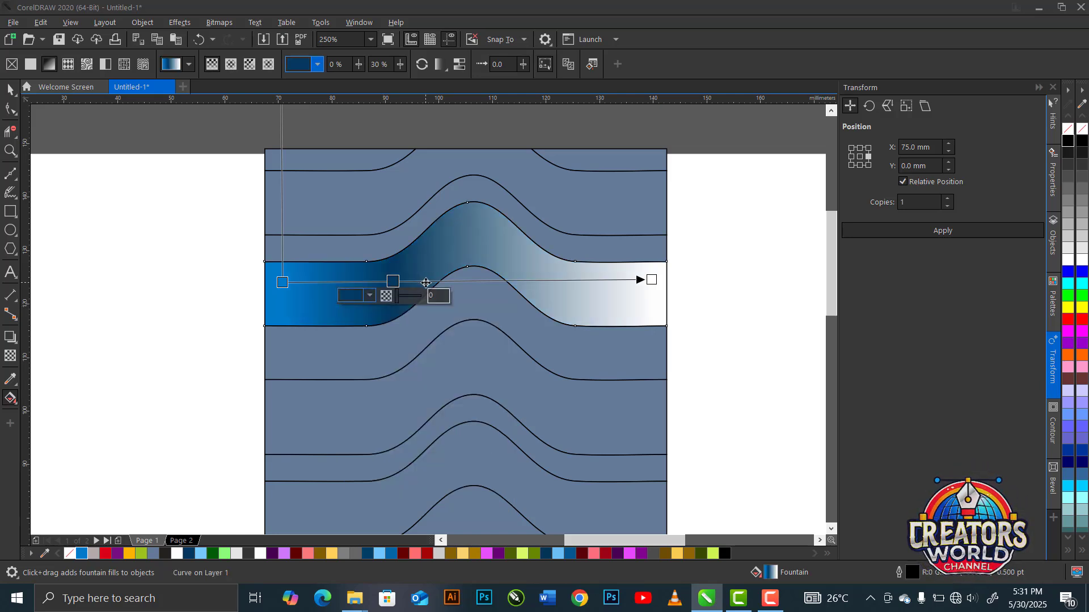
{"action": "double_click", "coordinate": [426, 281]}
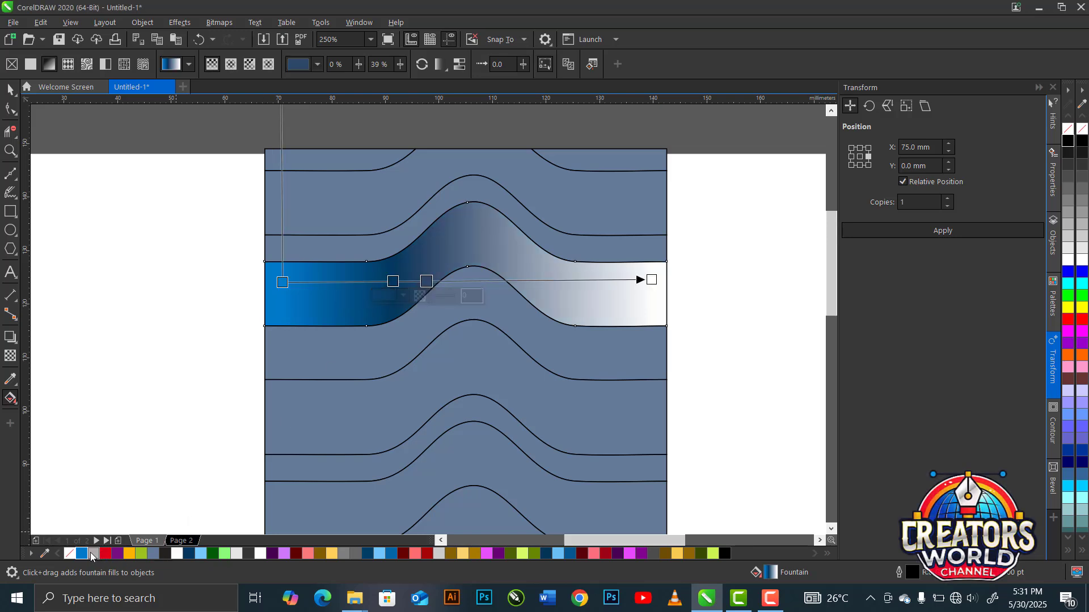
{"action": "left_click", "coordinate": [82, 553]}
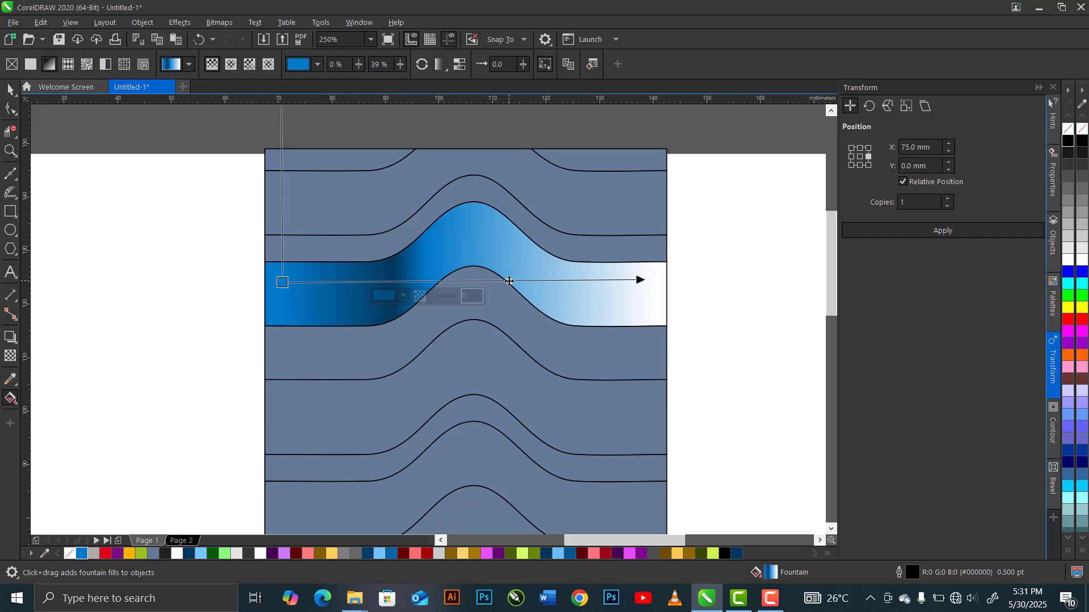
- Add a gradient node at 61% on the fourth band and colour it light blue, about #23A4FA
{"action": "double_click", "coordinate": [509, 281]}
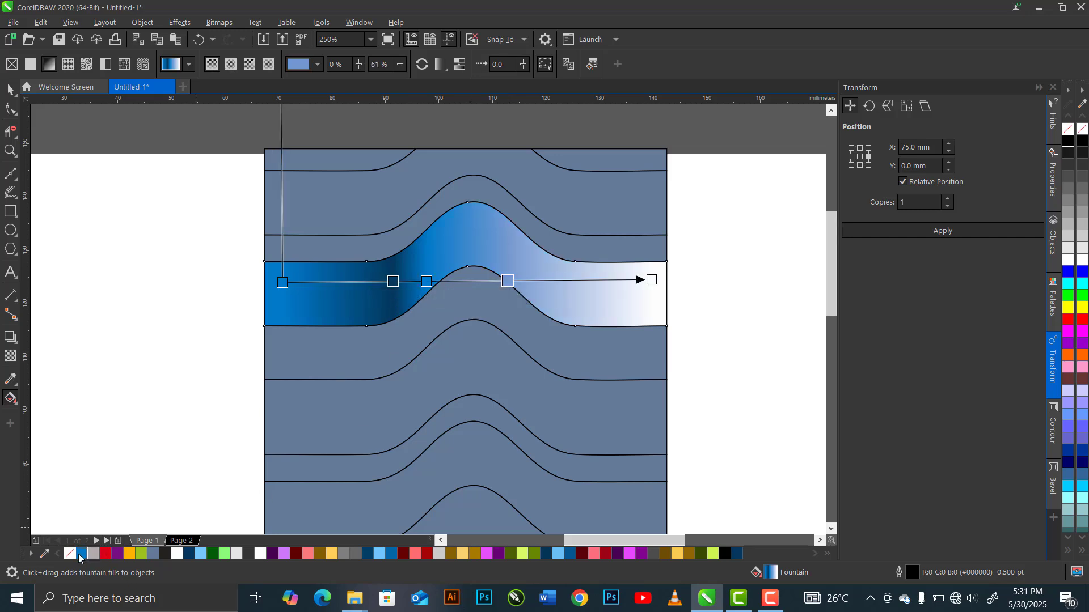
{"action": "left_click_drag", "start_coordinate": [81, 553], "coordinate": [503, 291]}
{"action": "left_click", "coordinate": [508, 282]}
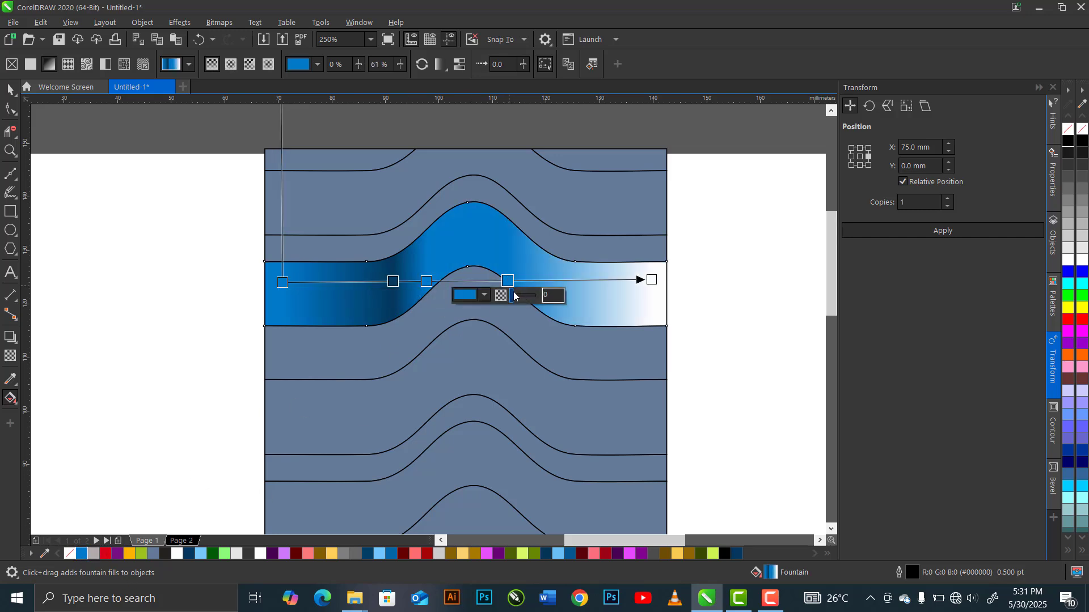
{"action": "left_click", "coordinate": [467, 296]}
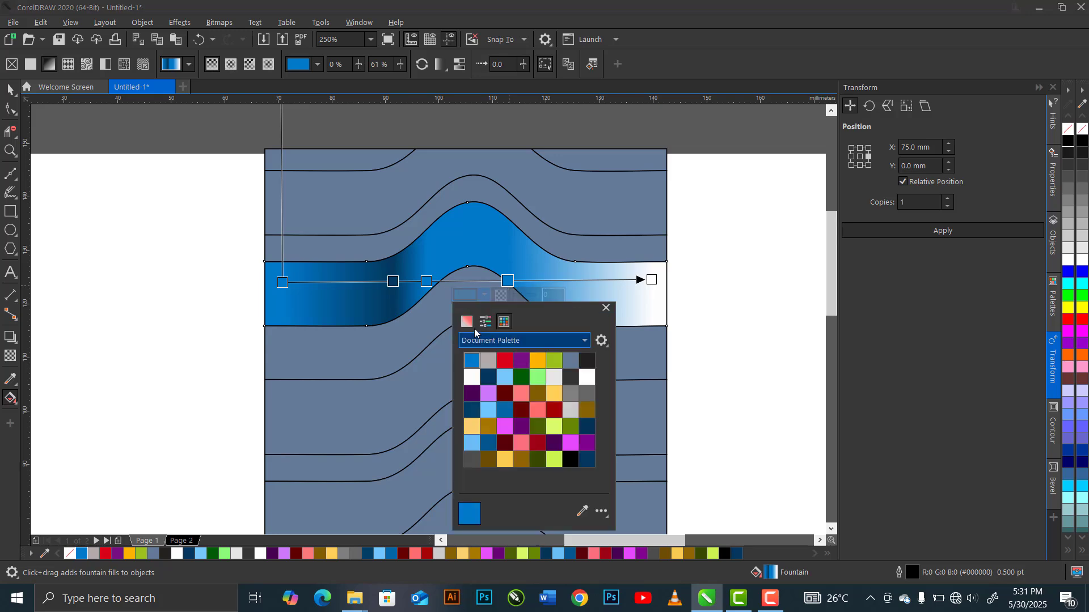
{"action": "left_click", "coordinate": [467, 322]}
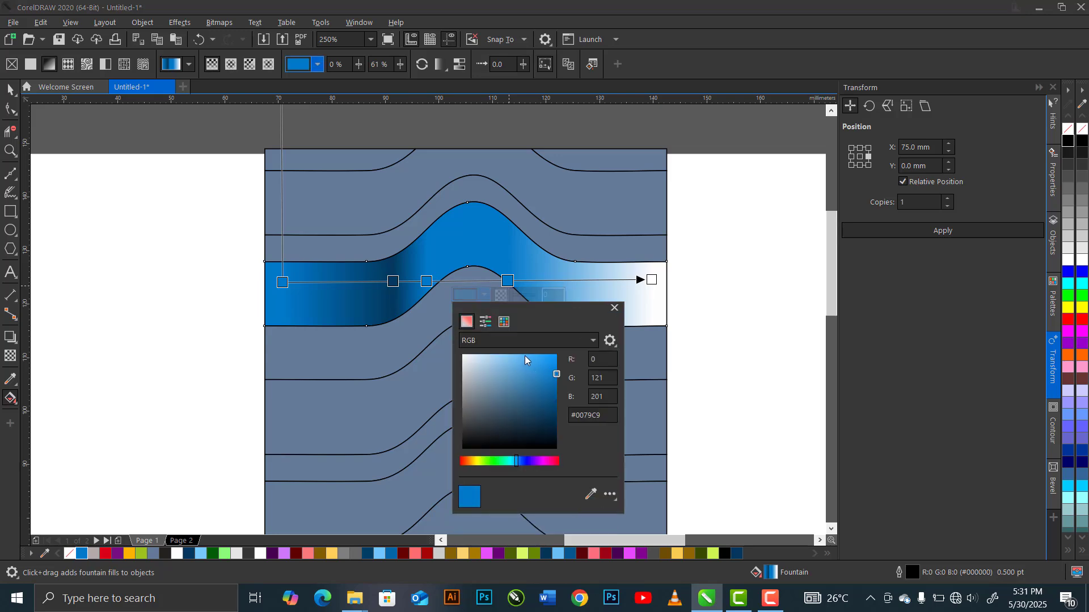
{"action": "left_click_drag", "start_coordinate": [525, 355], "coordinate": [543, 356]}
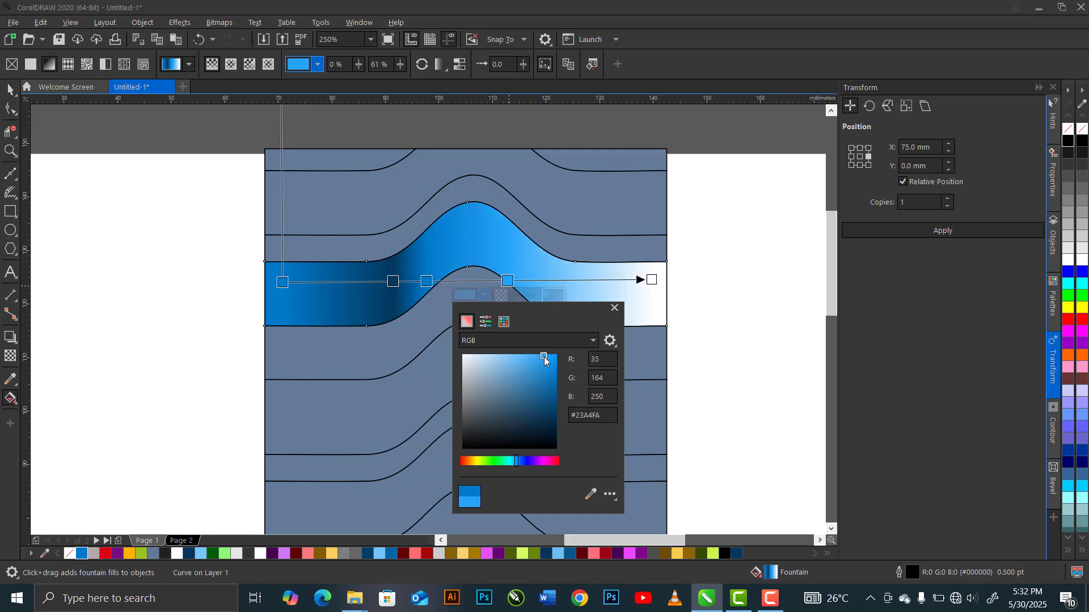
{"action": "left_click", "coordinate": [566, 278]}
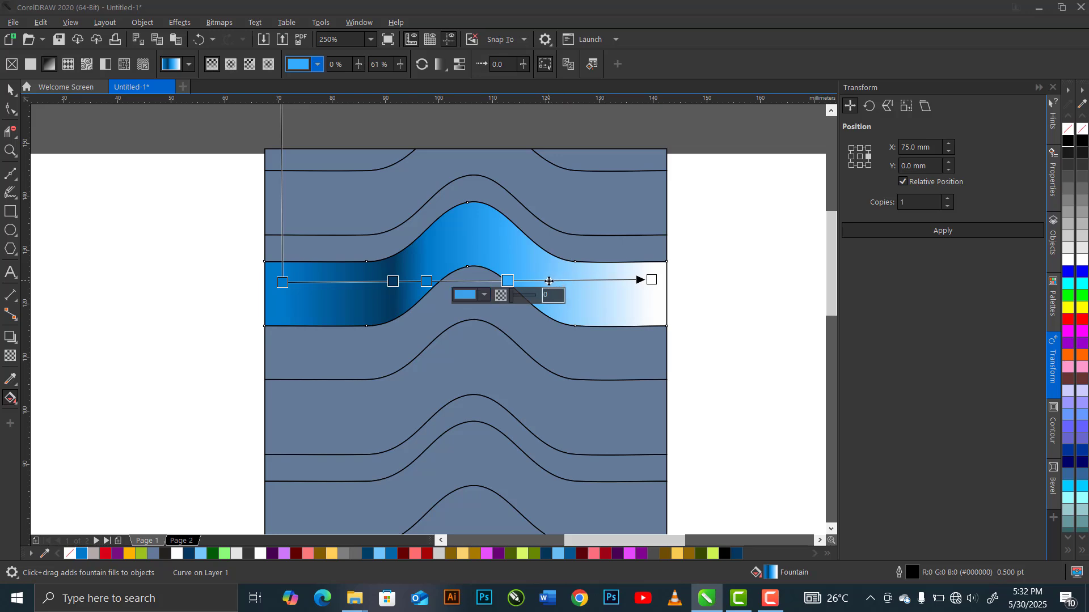
- Add a gradient node at 72% on the band and colour it a slightly darker blue, #0771B8
{"action": "double_click", "coordinate": [548, 281]}
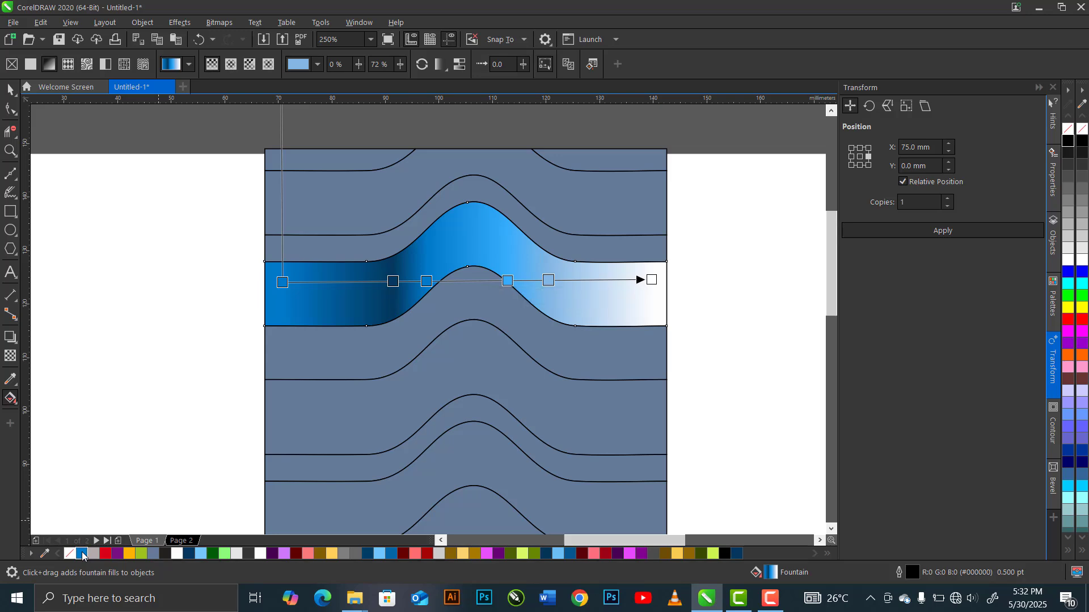
{"action": "left_click_drag", "start_coordinate": [82, 554], "coordinate": [548, 280]}
{"action": "mouse_move", "coordinate": [548, 280]}
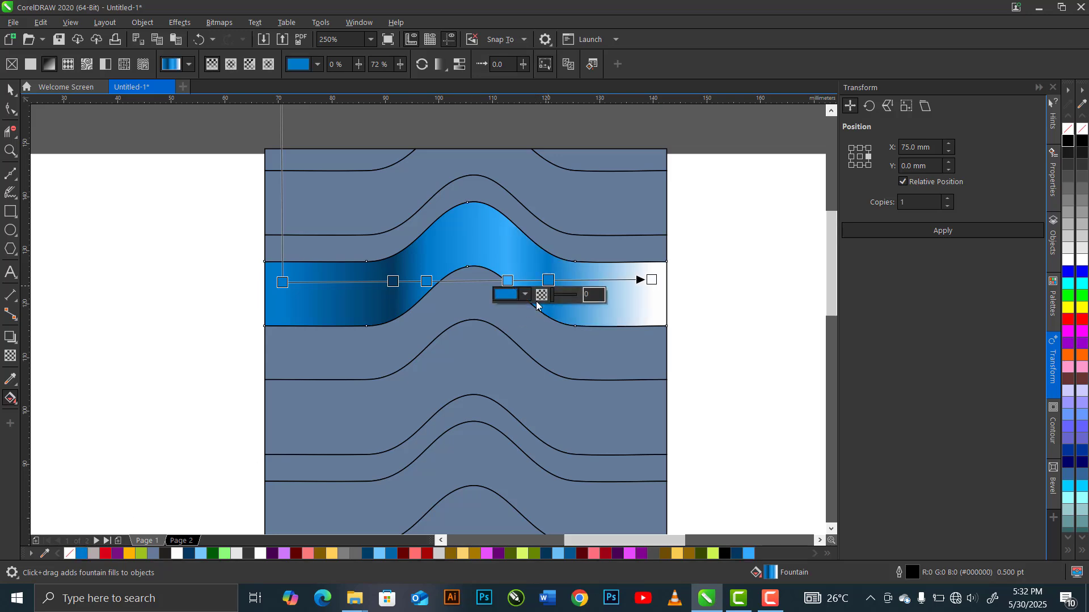
{"action": "left_click", "coordinate": [508, 295]}
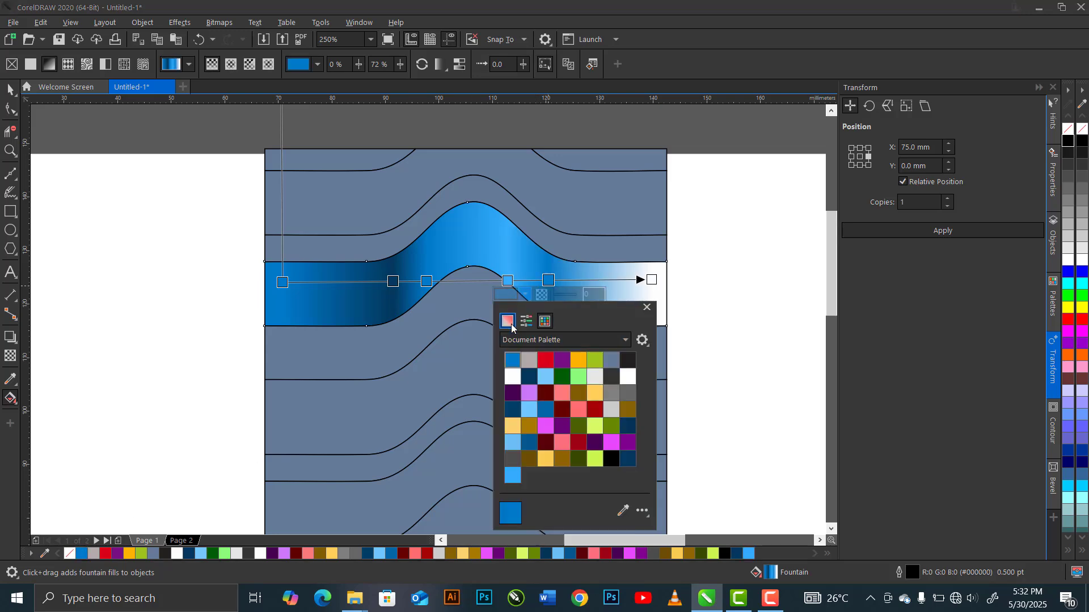
{"action": "left_click", "coordinate": [508, 322]}
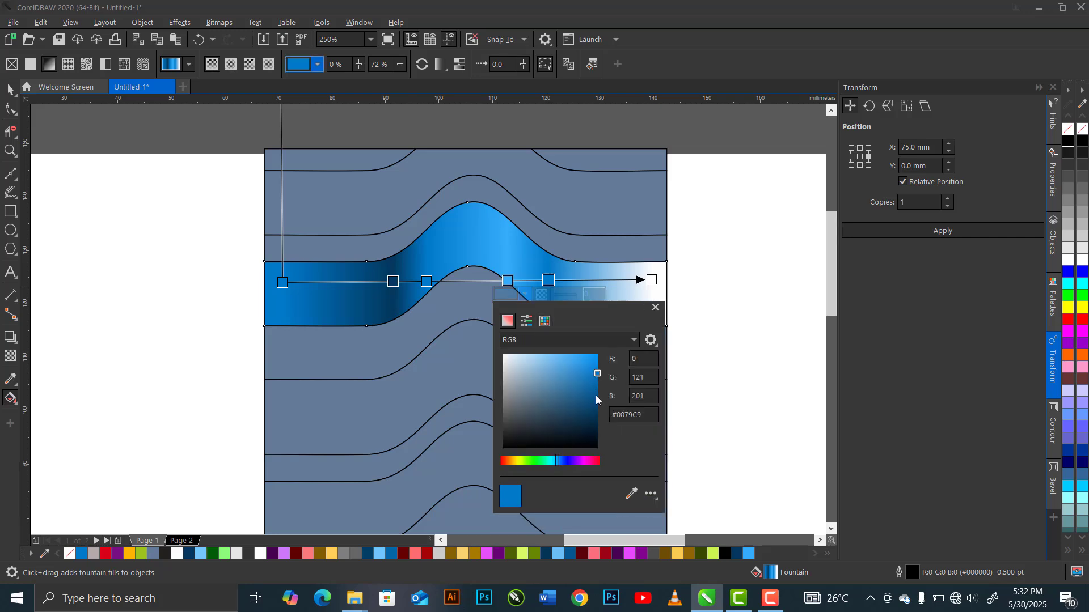
{"action": "left_click", "coordinate": [593, 393]}
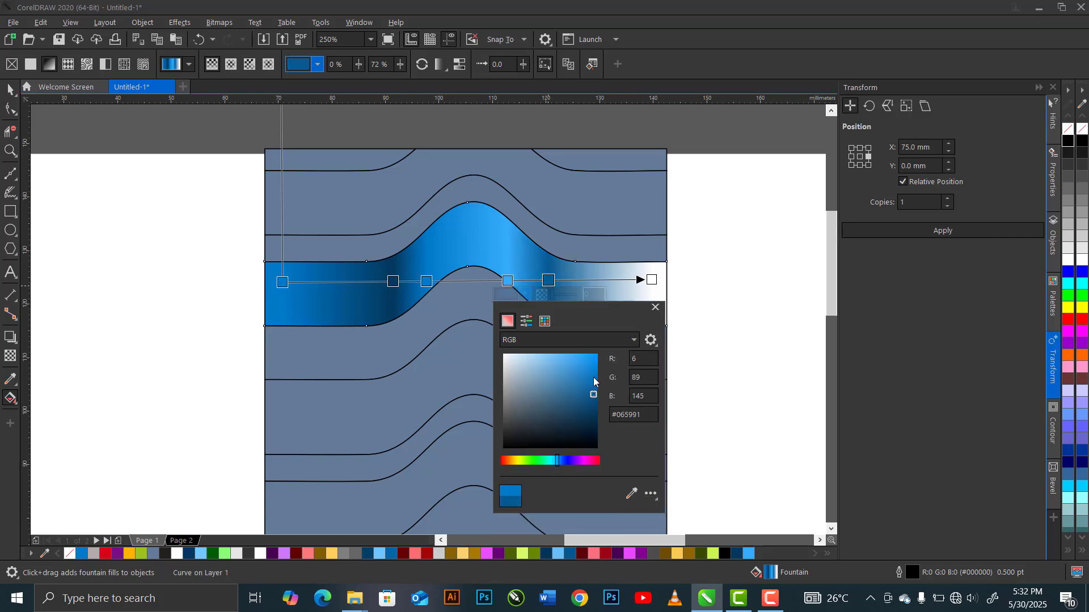
{"action": "left_click", "coordinate": [594, 381]}
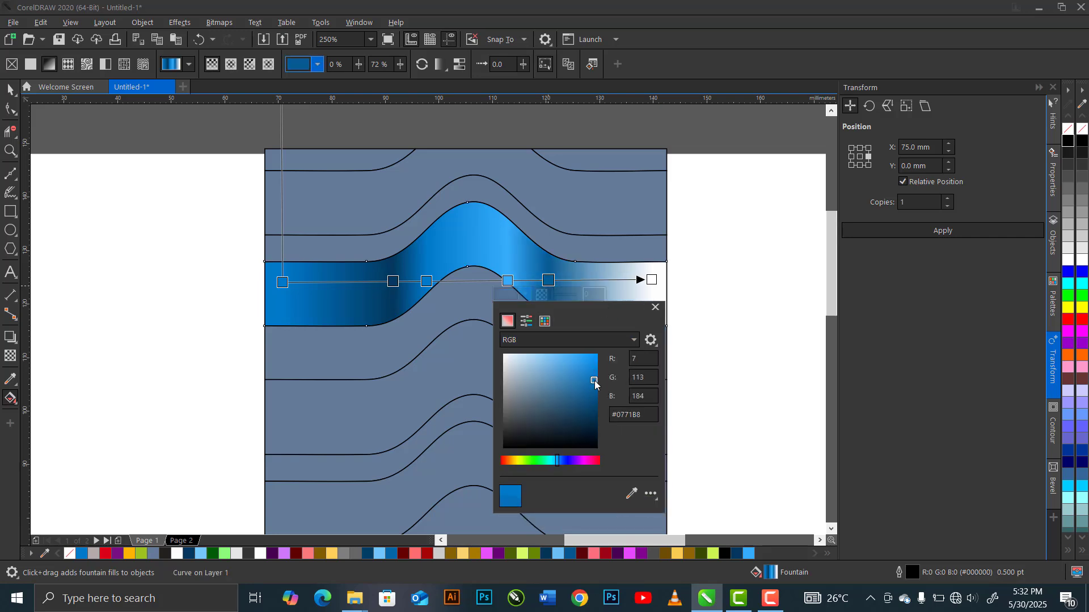
- Colour the gradient's end node blue #0079C9 and finish editing the fourth band's fill
{"action": "left_click", "coordinate": [651, 280]}
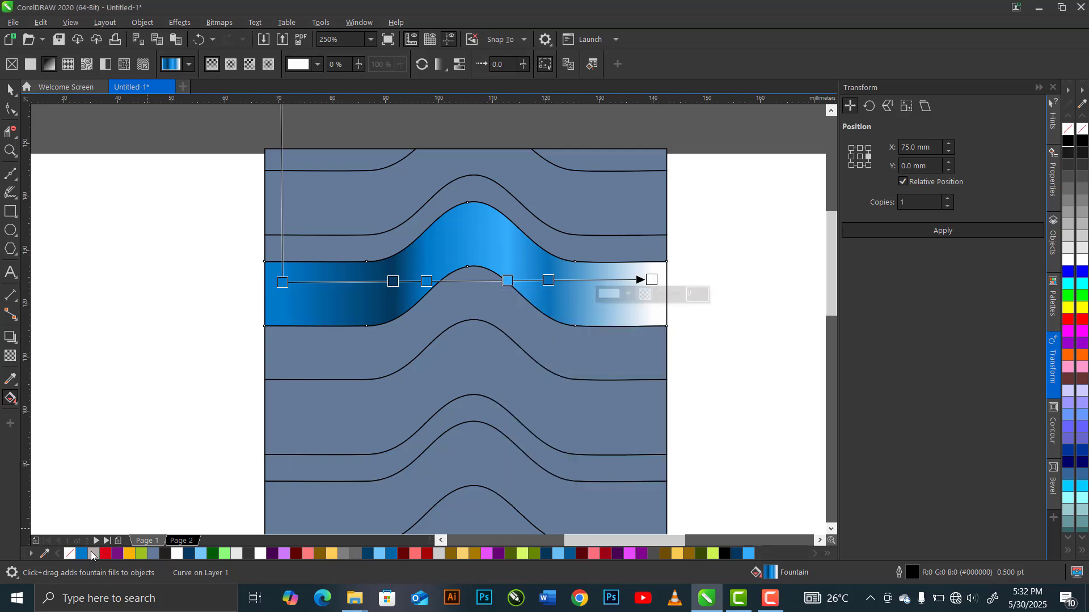
{"action": "left_click", "coordinate": [82, 553]}
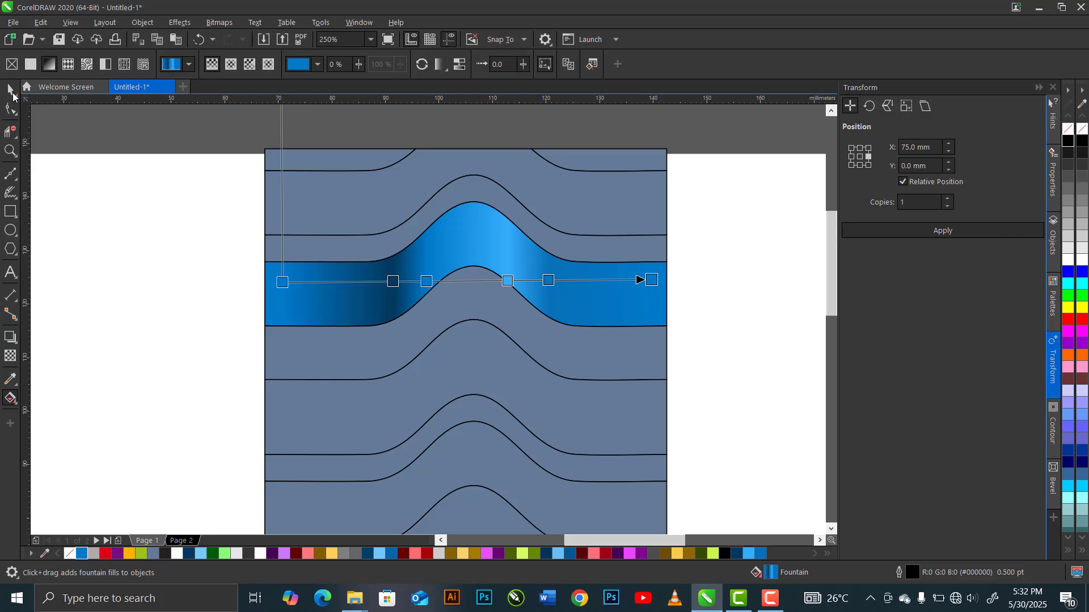
{"action": "left_click", "coordinate": [9, 90]}
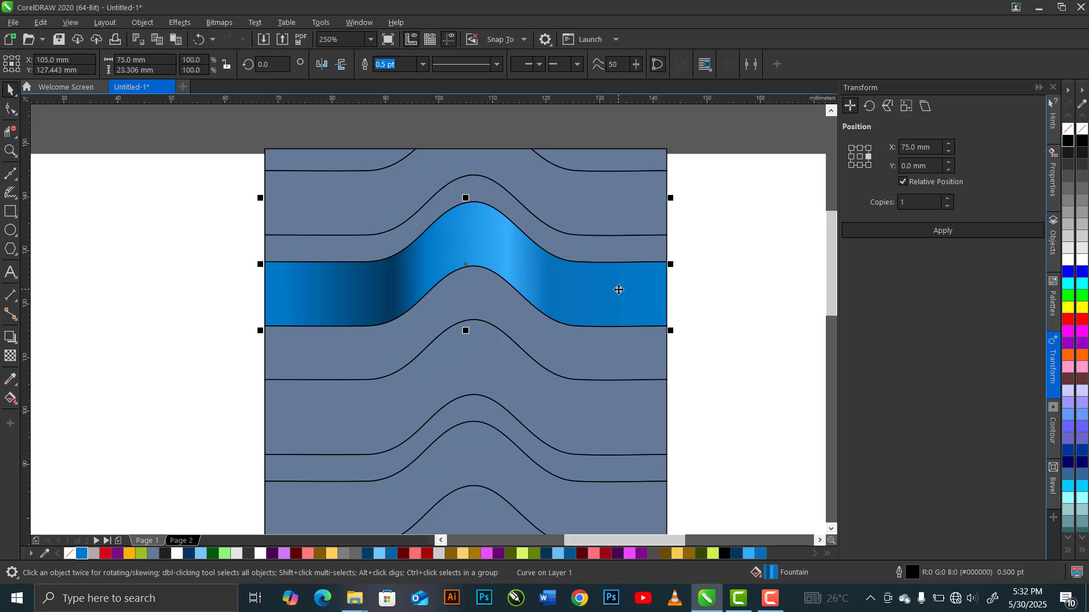
- Copy the fill from the blue gradient band to the band directly below it with Copy Properties From
{"action": "left_click", "coordinate": [590, 377]}
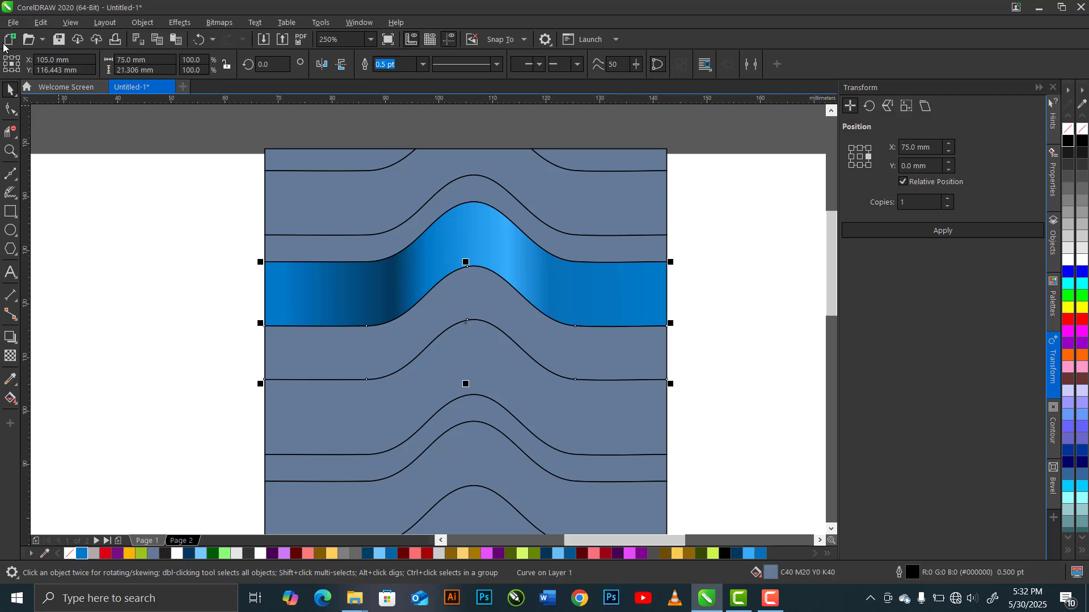
{"action": "left_click", "coordinate": [41, 23]}
{"action": "left_click", "coordinate": [93, 116]}
{"action": "left_click", "coordinate": [538, 321]}
{"action": "left_click", "coordinate": [342, 296]}
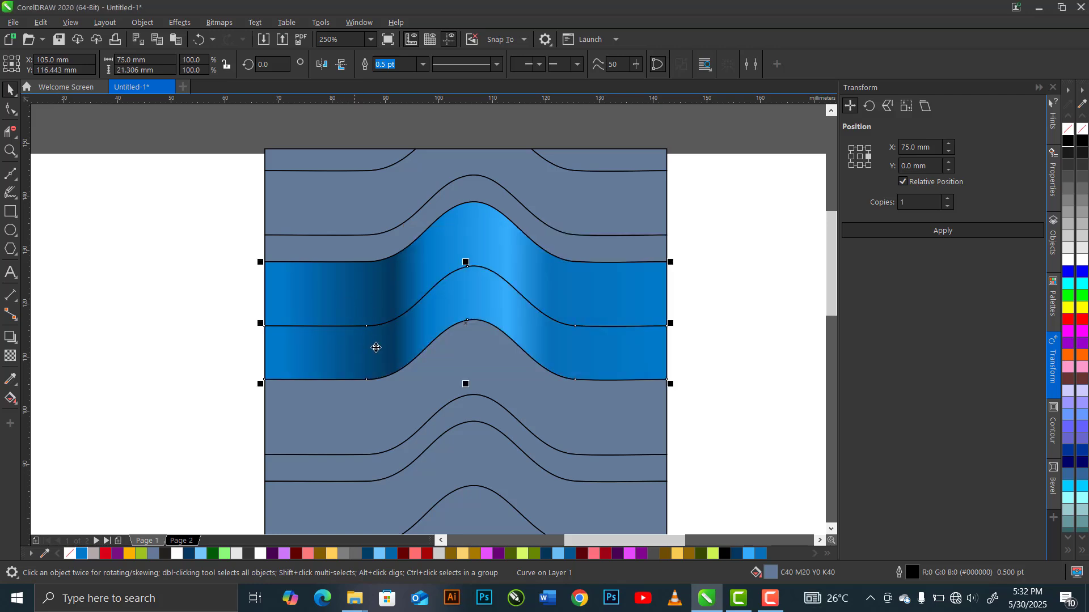
- Recolour the start, 39% and end gradient nodes of the fifth band red #DA0019
{"action": "left_click", "coordinate": [11, 398]}
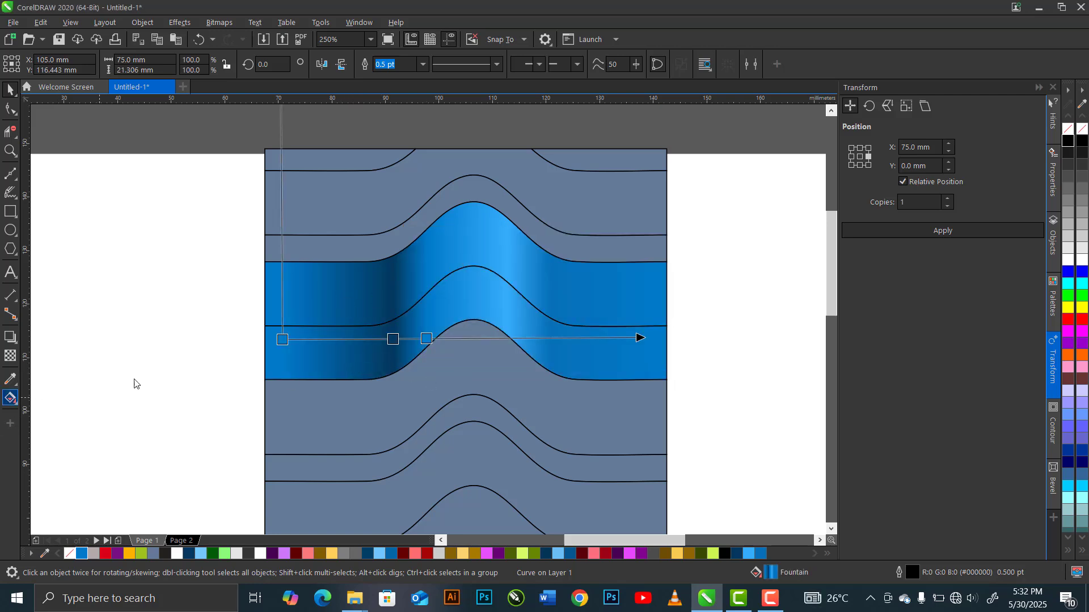
{"action": "left_click", "coordinate": [283, 339]}
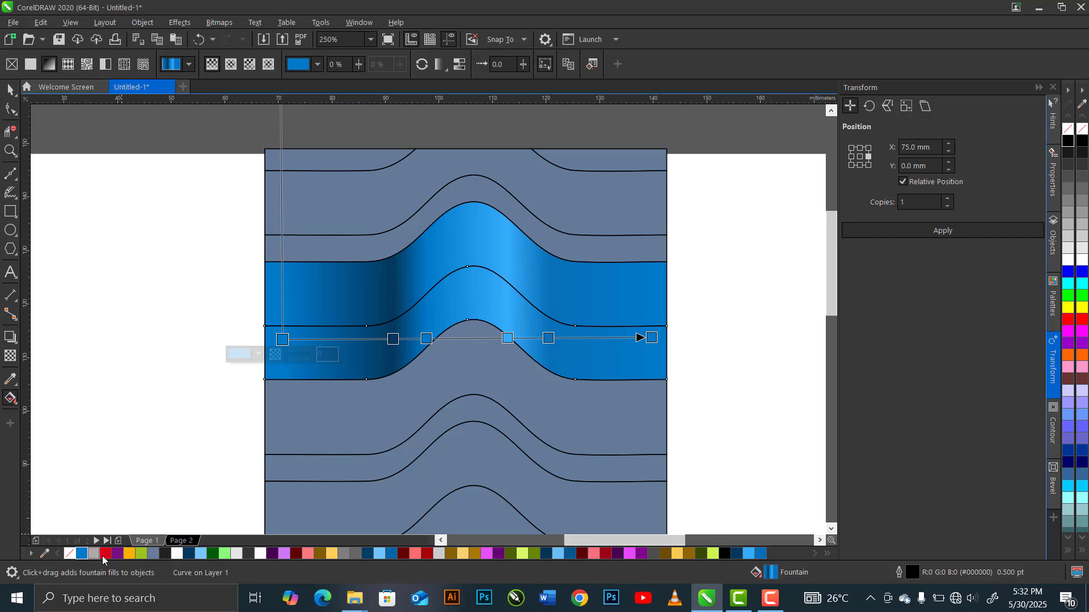
{"action": "left_click", "coordinate": [103, 554]}
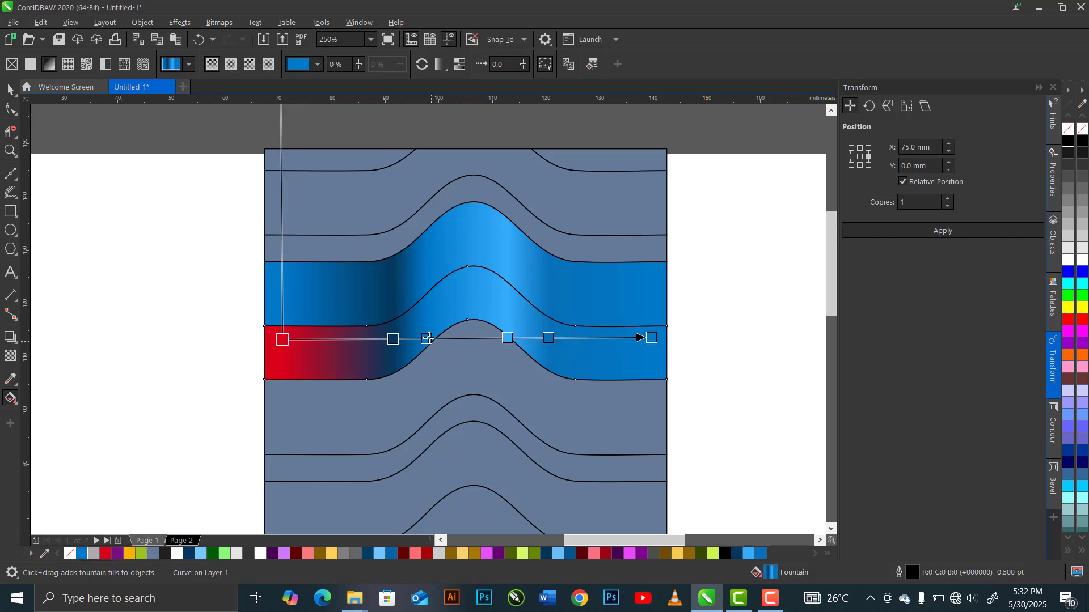
{"action": "left_click", "coordinate": [428, 339]}
{"action": "left_click", "coordinate": [105, 555]}
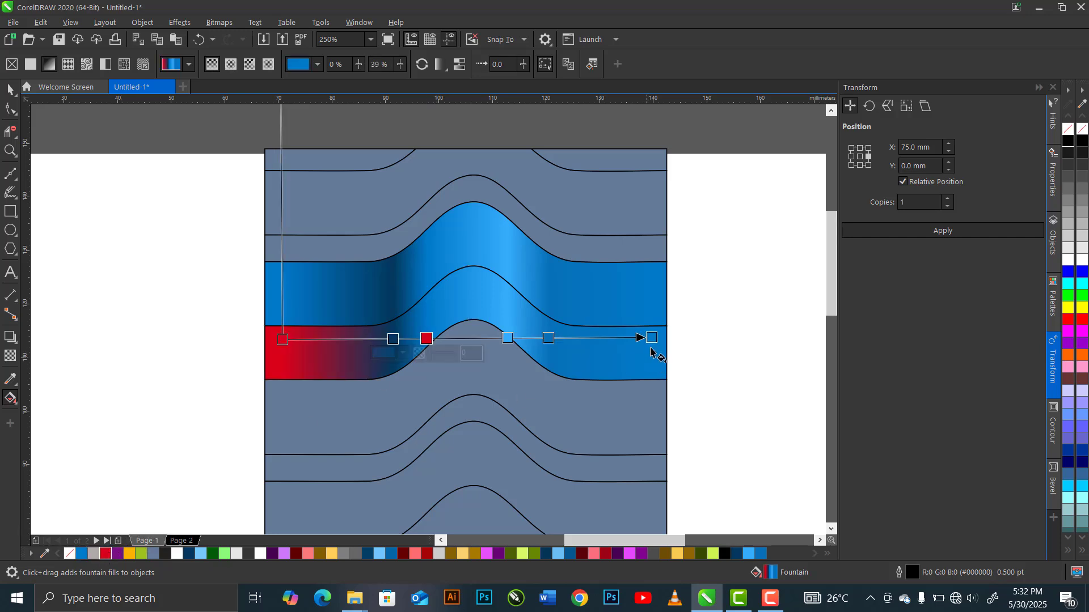
{"action": "left_click", "coordinate": [104, 555]}
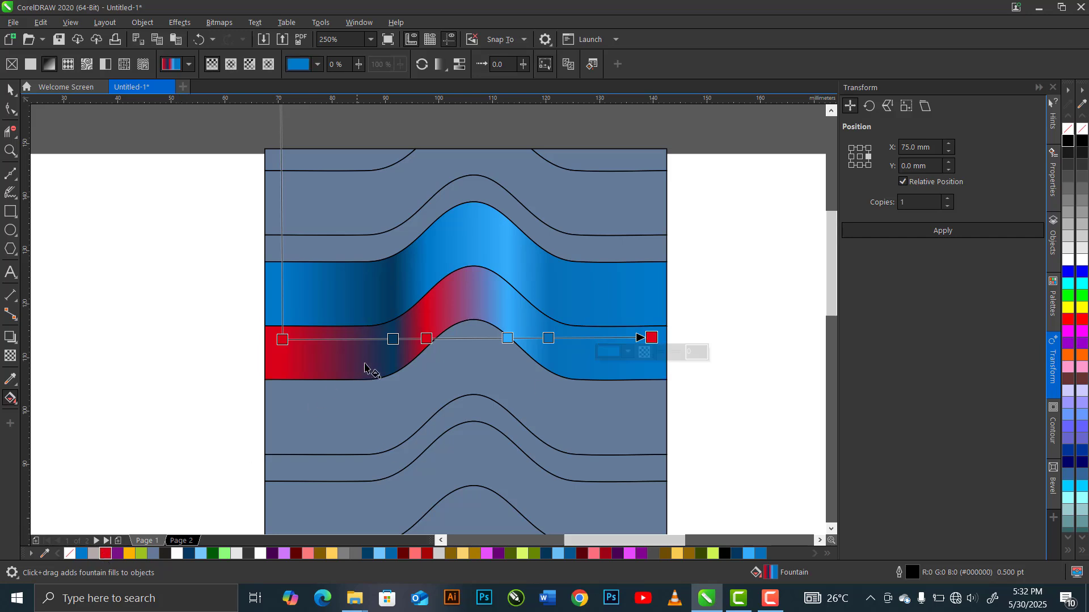
- Recolour the fifth band's 30% gradient node as a dark shade of red #DA0019
{"action": "left_click", "coordinate": [392, 339]}
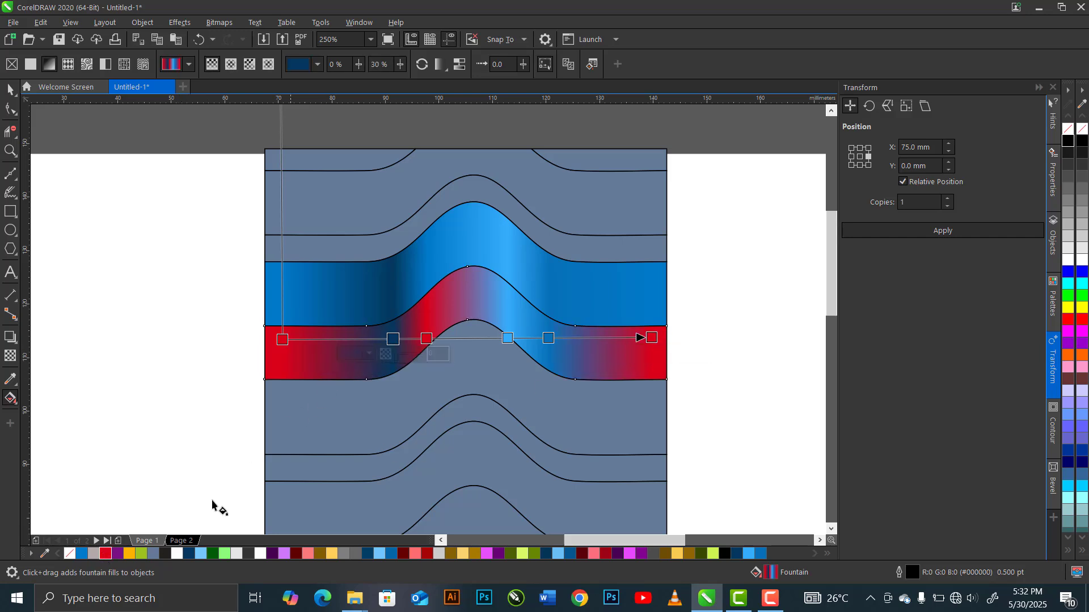
{"action": "left_click", "coordinate": [104, 555]}
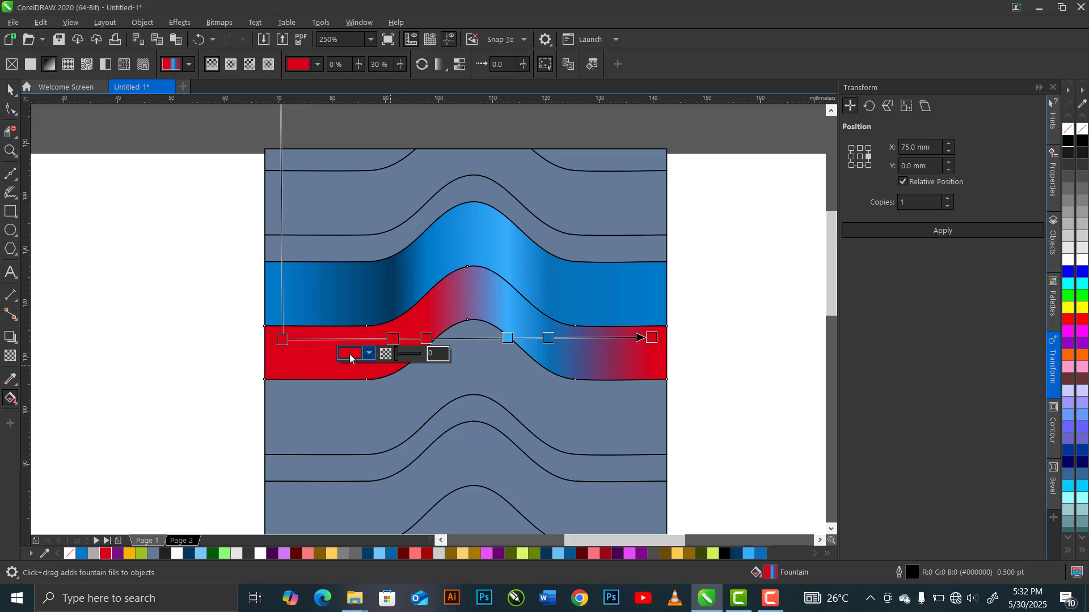
{"action": "left_click", "coordinate": [369, 353]}
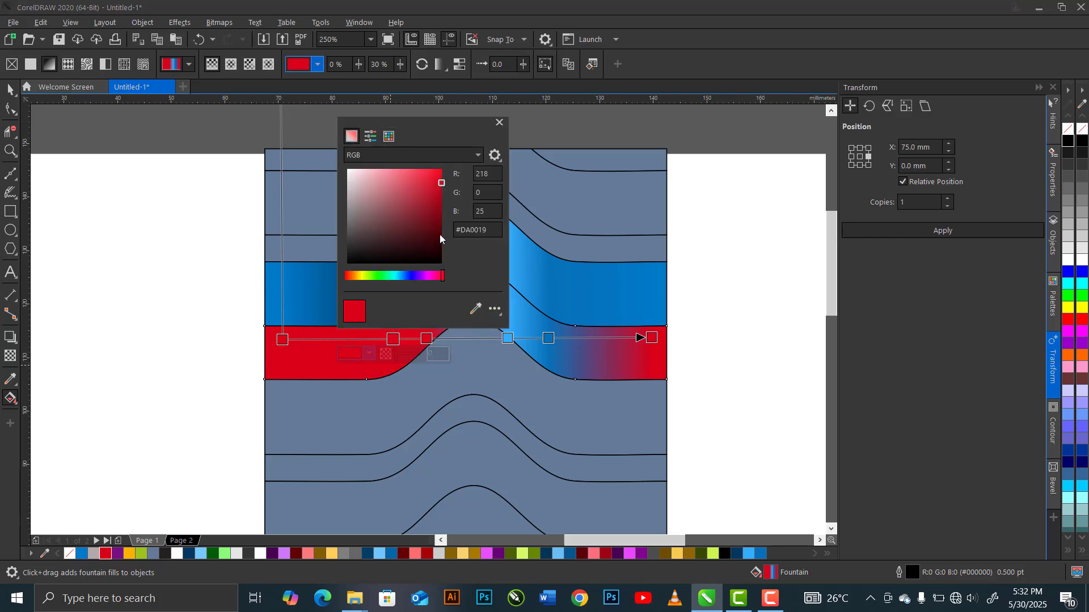
{"action": "left_click", "coordinate": [441, 231]}
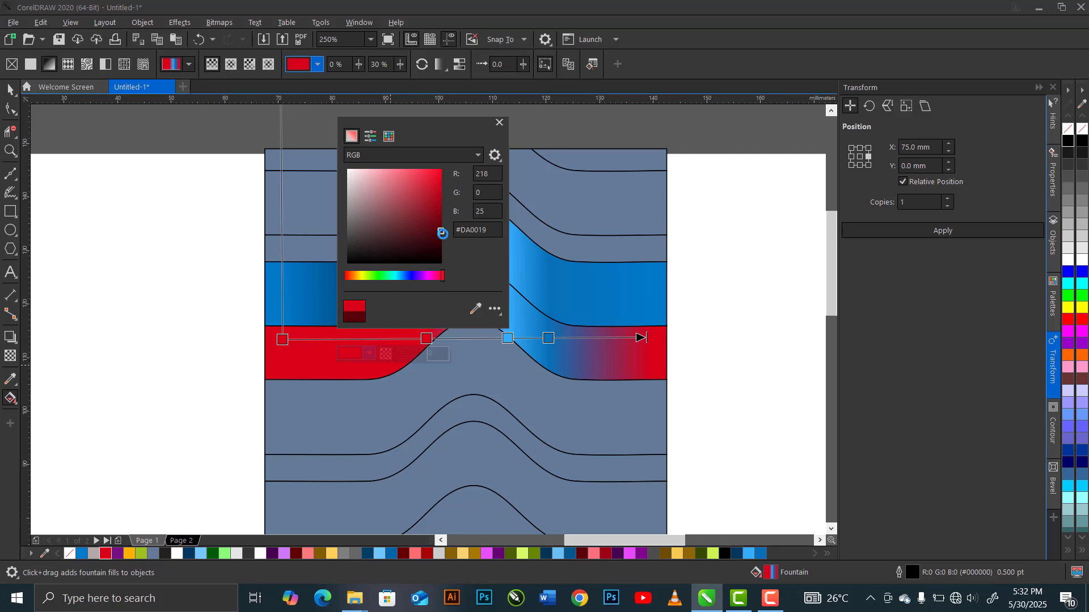
- Recolour the fifth band's 61% gradient node light red #FF334B
{"action": "left_click", "coordinate": [502, 340]}
{"action": "left_click", "coordinate": [508, 339]}
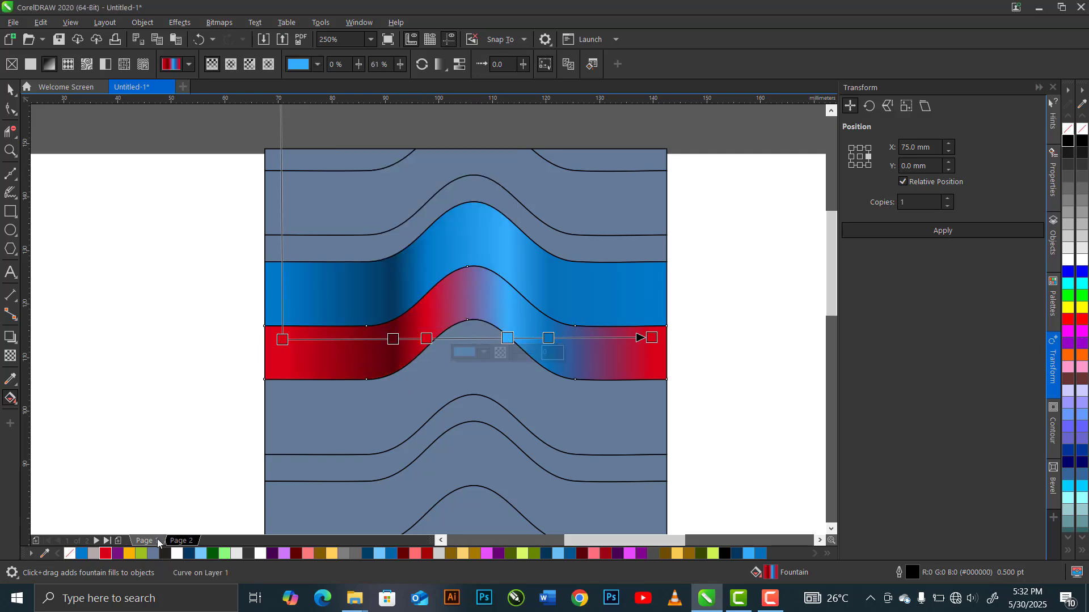
{"action": "left_click_drag", "start_coordinate": [102, 556], "coordinate": [508, 339]}
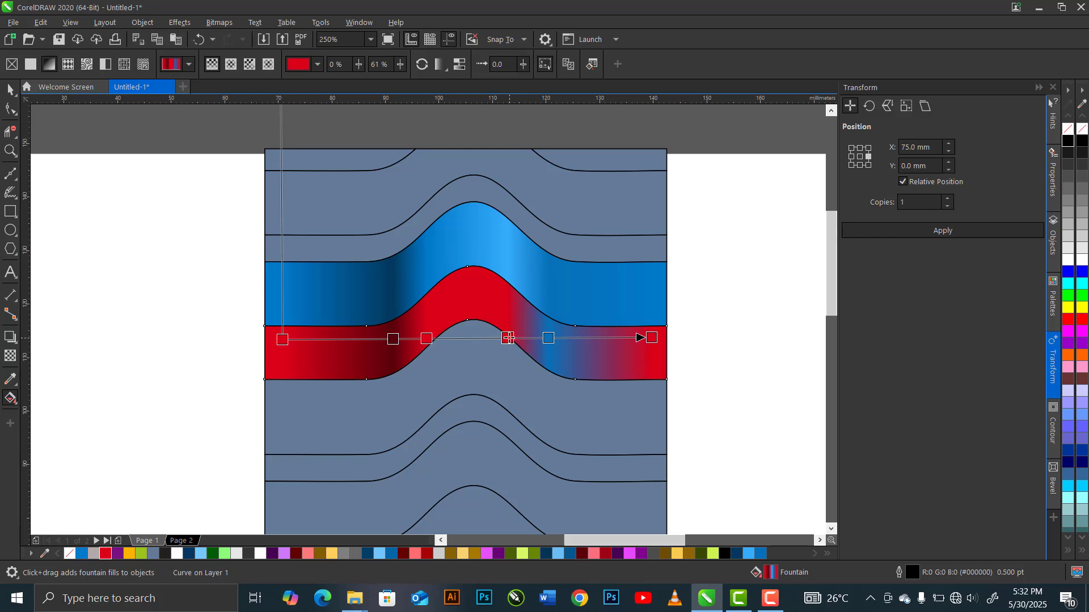
{"action": "left_click", "coordinate": [464, 353]}
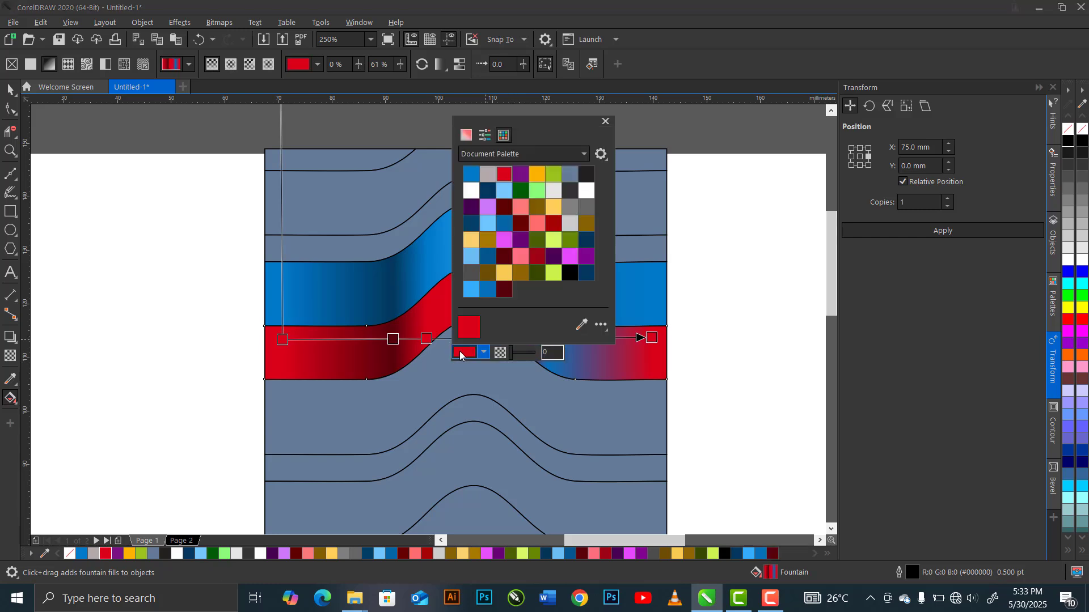
{"action": "left_click", "coordinate": [466, 135]}
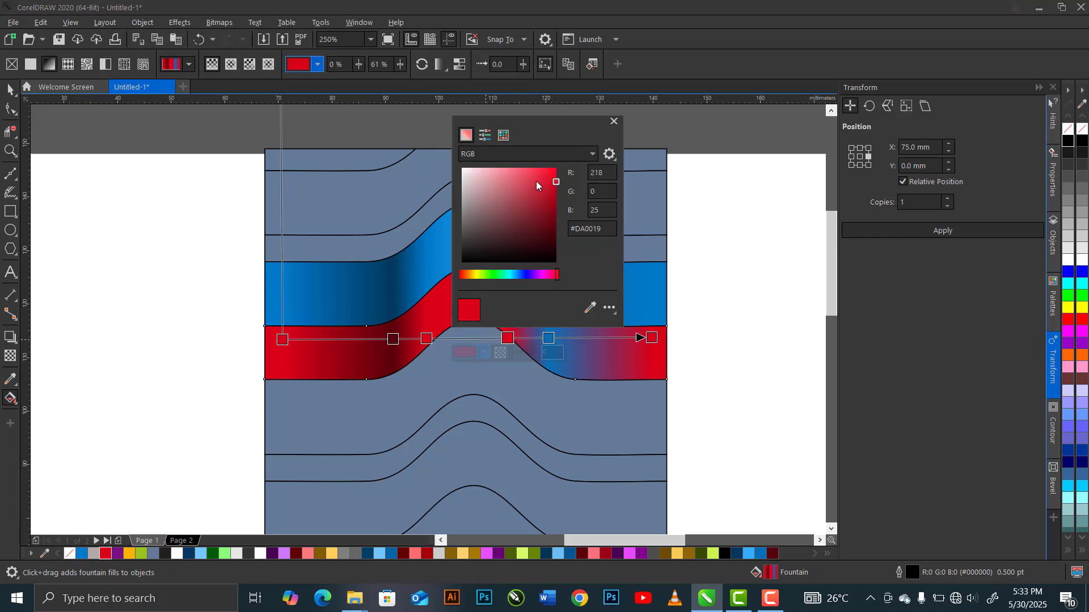
{"action": "left_click_drag", "start_coordinate": [541, 173], "coordinate": [537, 169]}
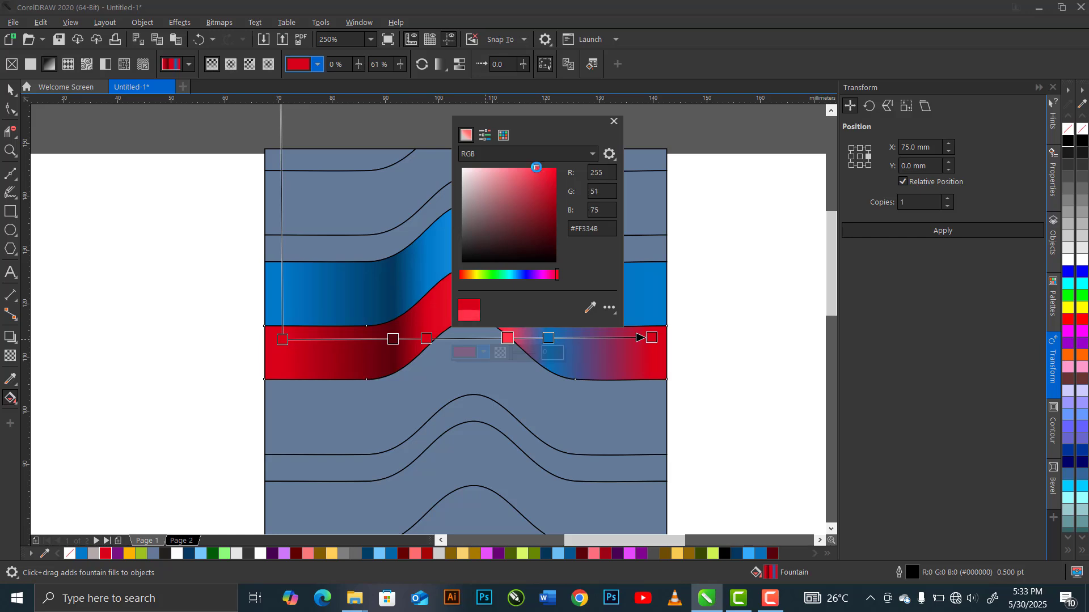
- Recolour the fifth band's 72% gradient node as a darker shade of red #DA0019
{"action": "left_click", "coordinate": [548, 339]}
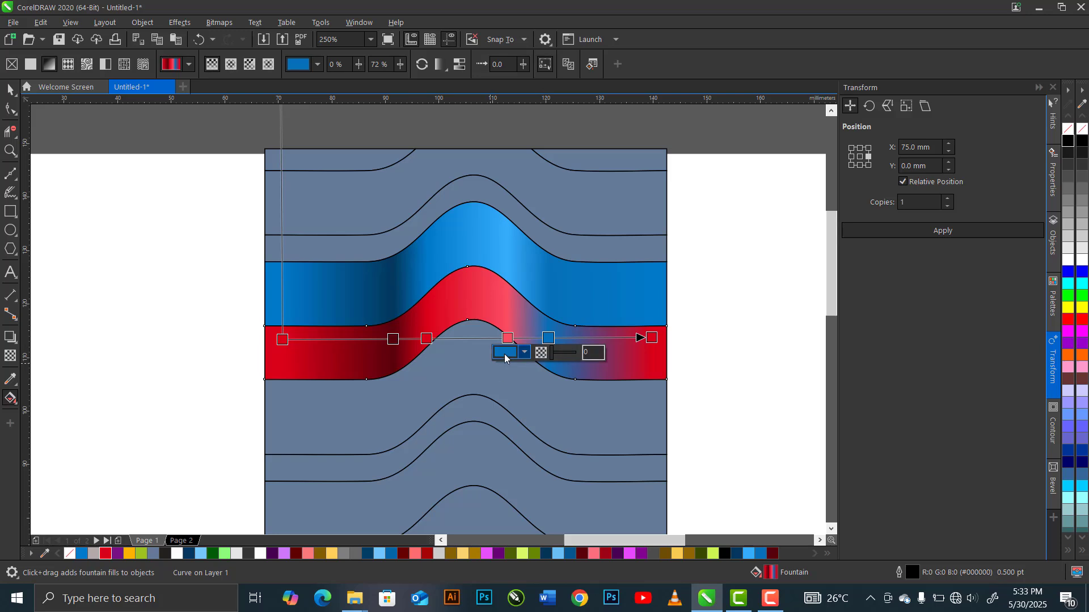
{"action": "left_click", "coordinate": [506, 352]}
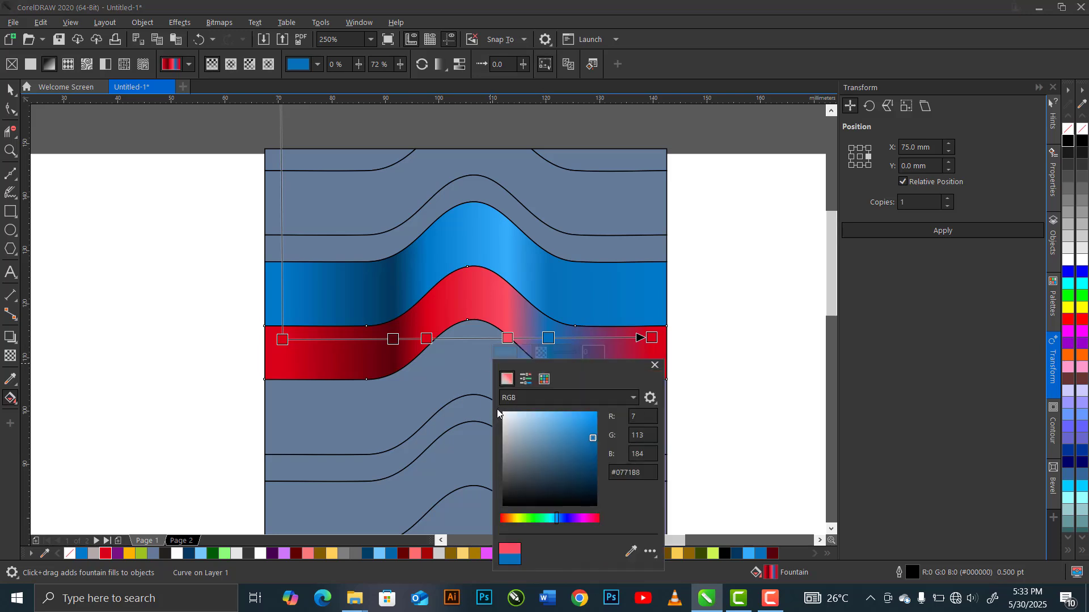
{"action": "left_click", "coordinate": [631, 551]}
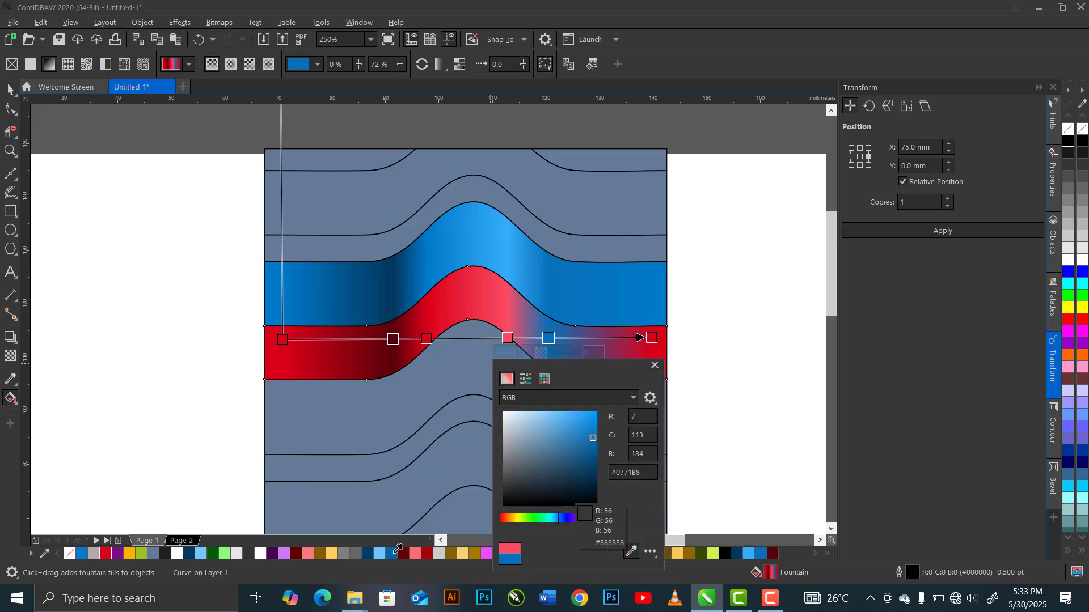
{"action": "left_click", "coordinate": [106, 554]}
{"action": "left_click", "coordinate": [579, 425]}
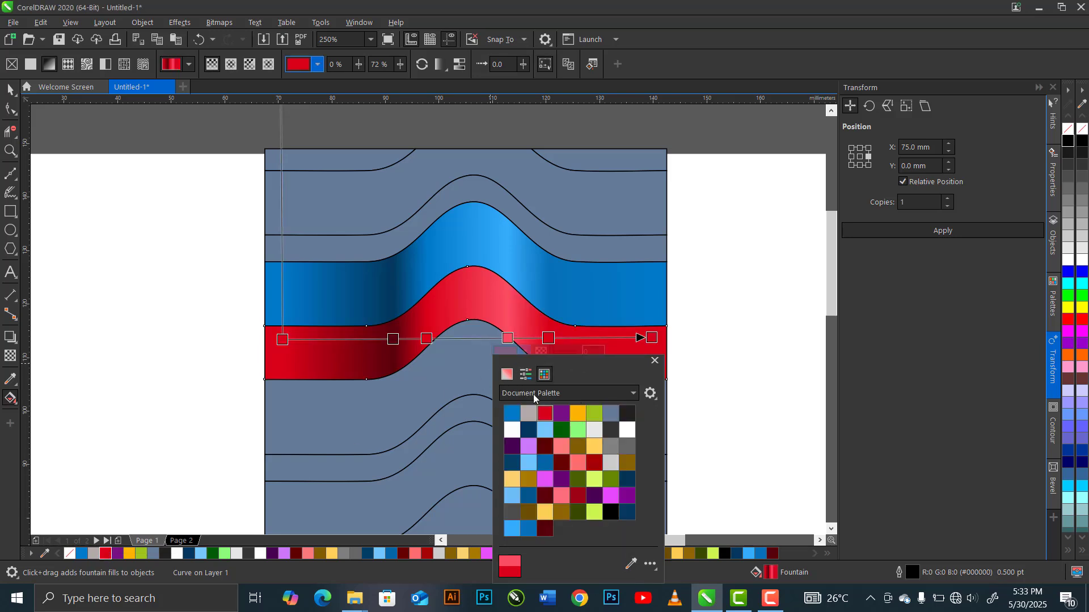
{"action": "left_click", "coordinate": [506, 376]}
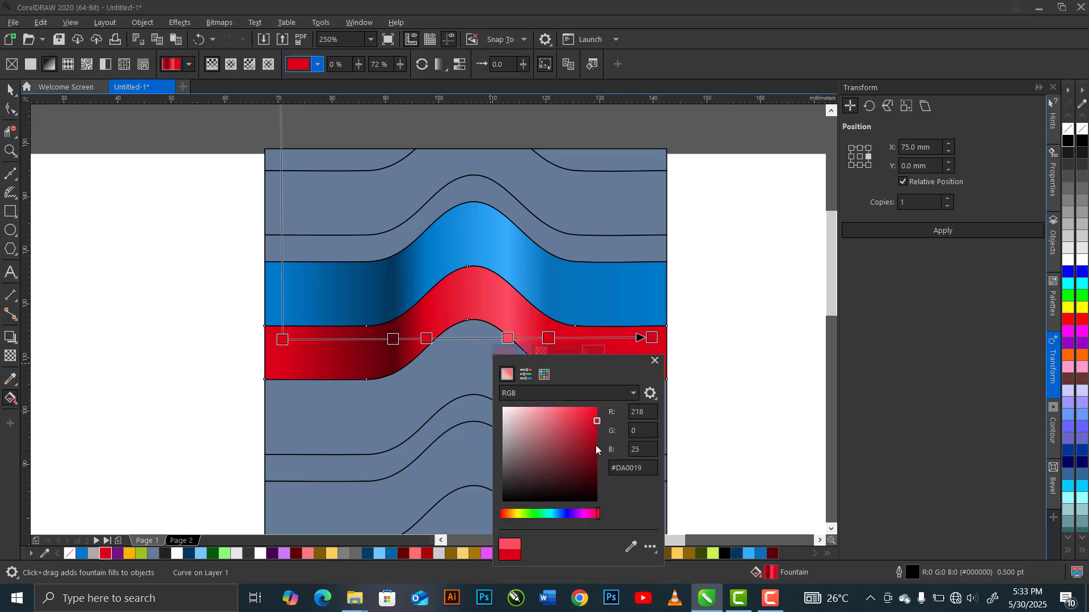
{"action": "left_click", "coordinate": [596, 445]}
{"action": "left_click", "coordinate": [588, 340]}
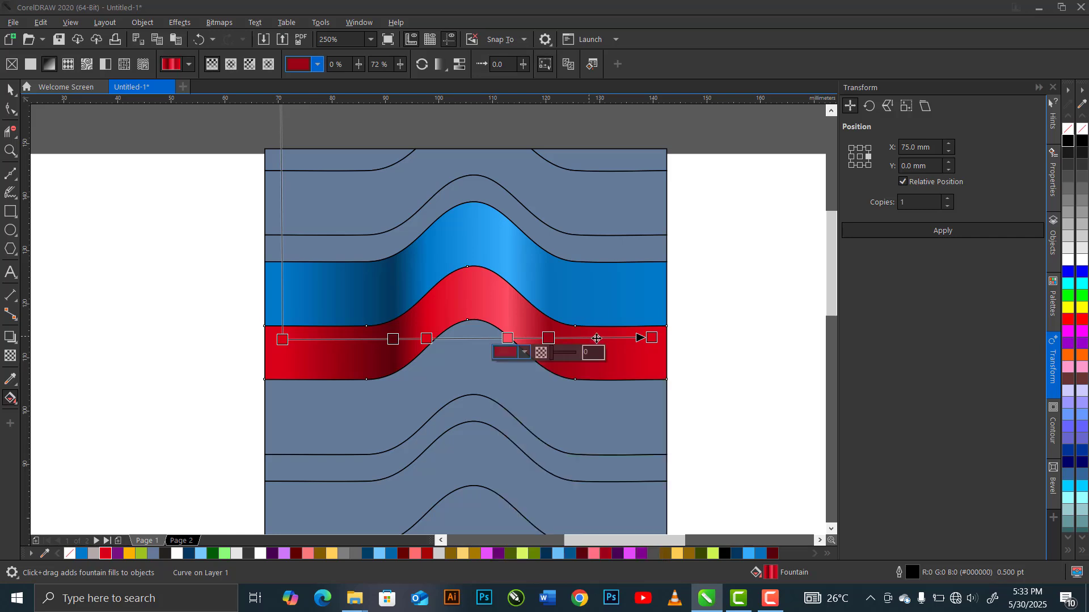
- Copy the fill from the red gradient band to the band directly below it with Copy Properties From
{"action": "left_click", "coordinate": [13, 94]}
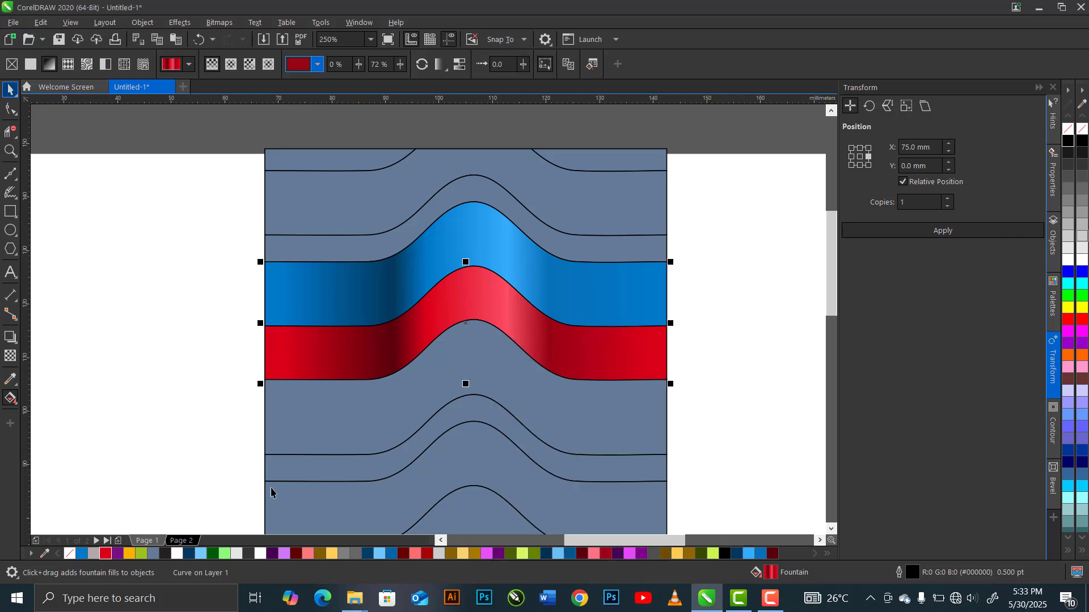
{"action": "left_click", "coordinate": [280, 417]}
{"action": "left_click", "coordinate": [40, 24]}
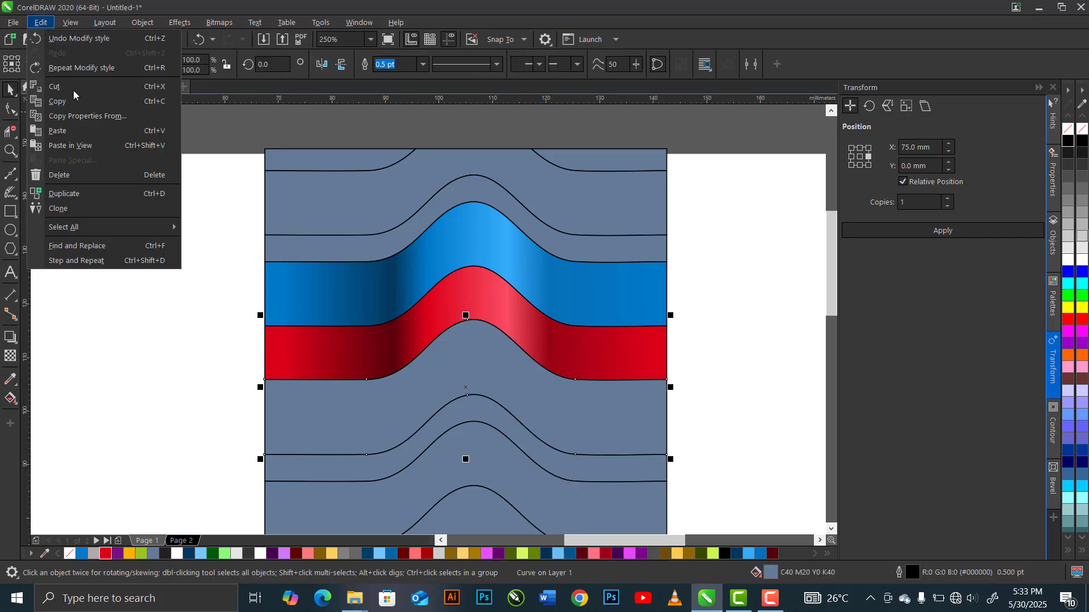
{"action": "left_click", "coordinate": [85, 114]}
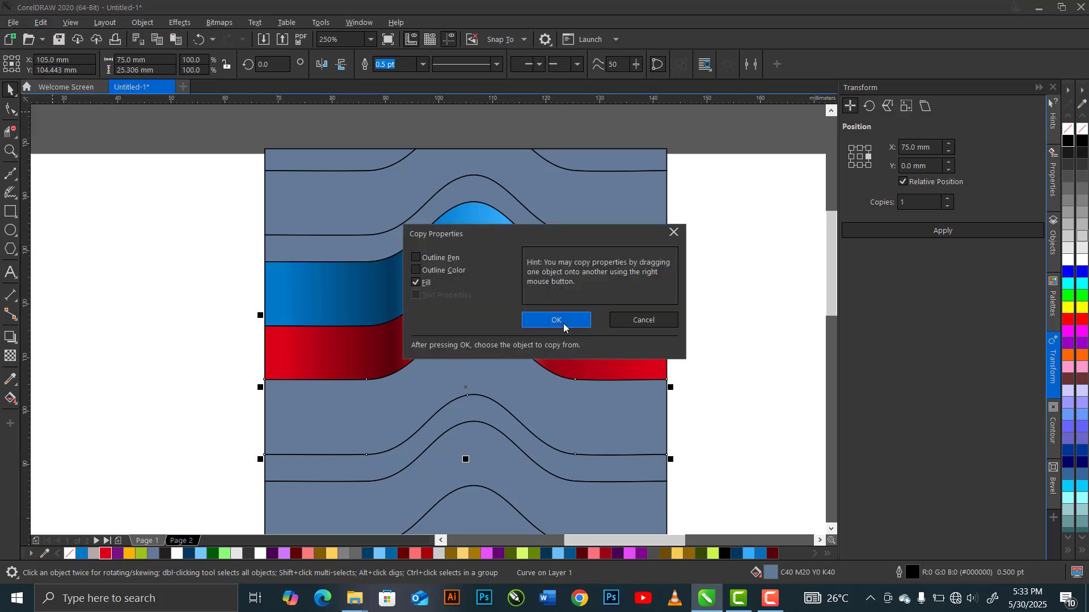
{"action": "left_click", "coordinate": [563, 322]}
{"action": "left_click", "coordinate": [285, 351]}
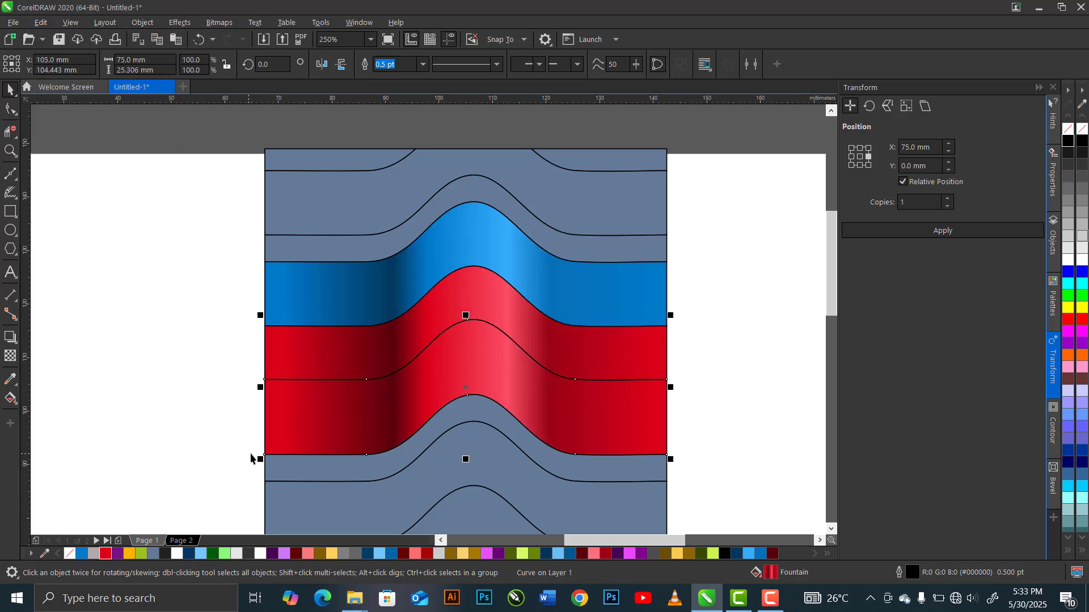
- Recolour the start, 39% and end gradient nodes of the band below the red one golden yellow #FBB403
{"action": "left_click", "coordinate": [11, 399]}
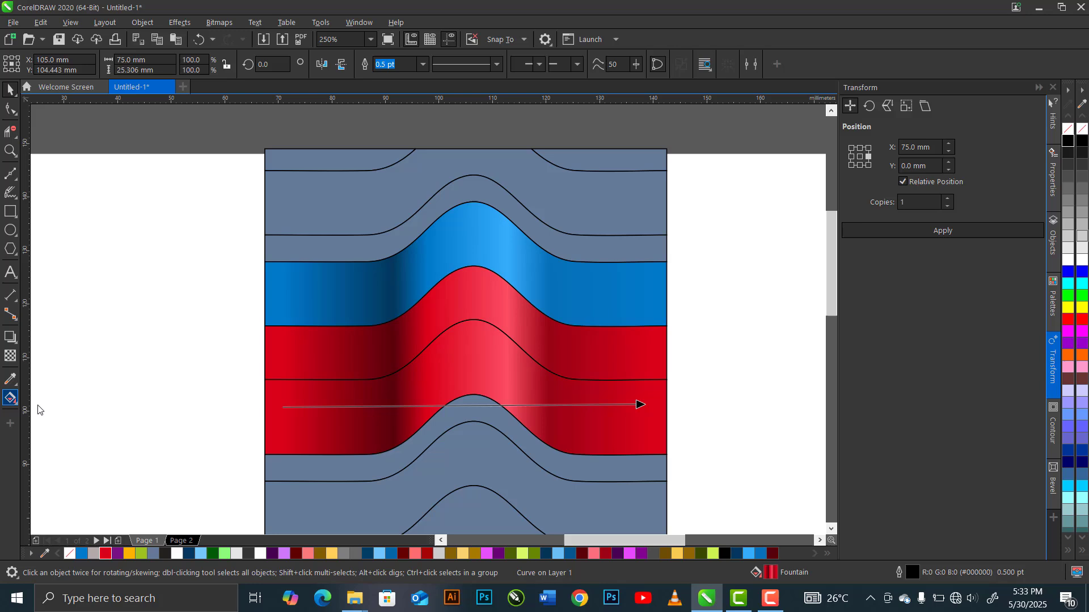
{"action": "left_click", "coordinate": [282, 407]}
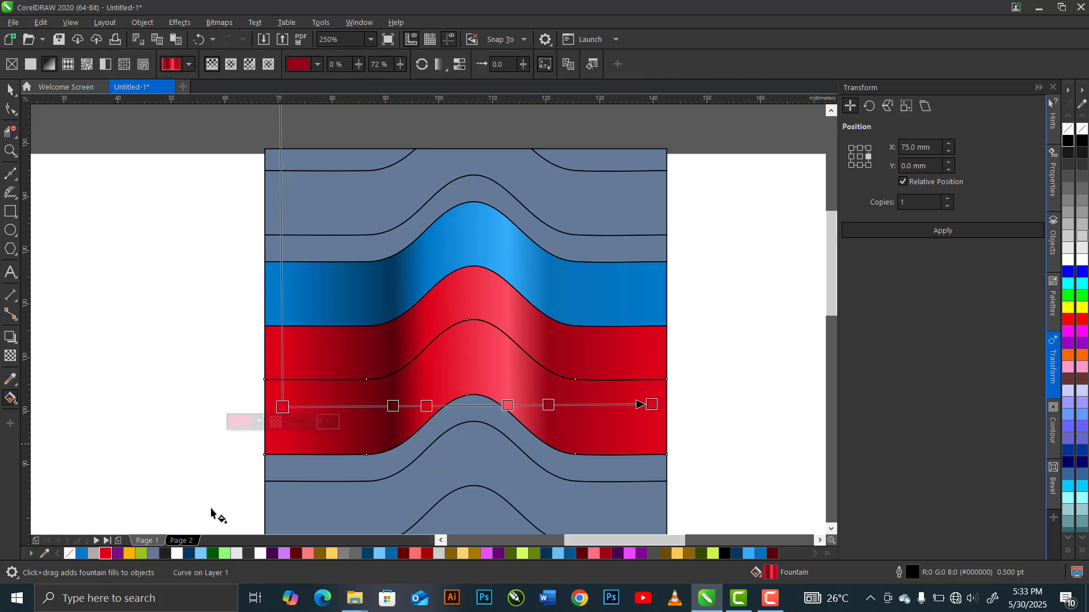
{"action": "left_click", "coordinate": [130, 554]}
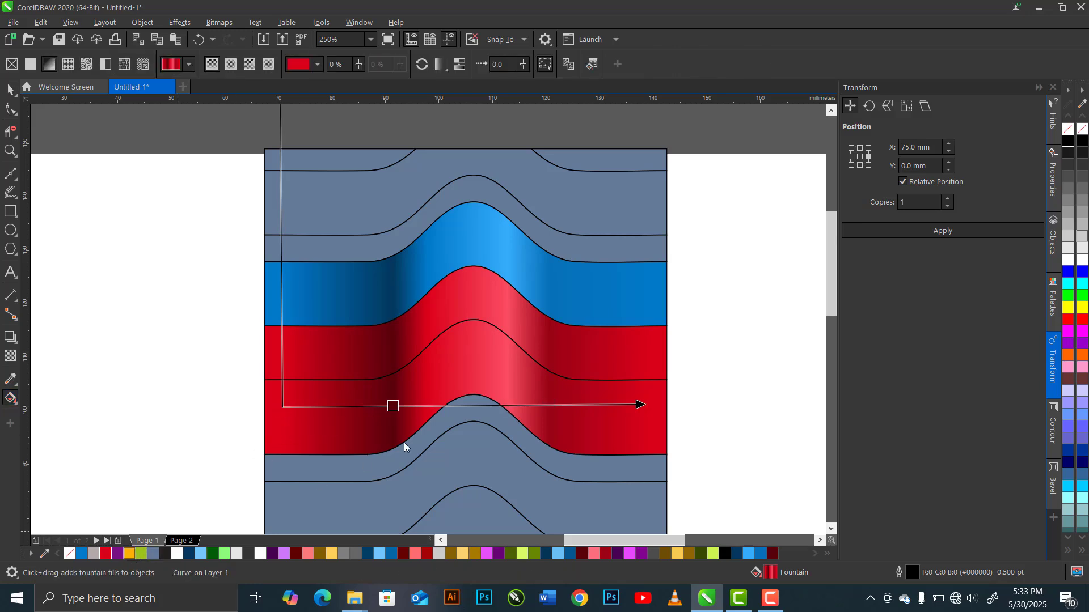
{"action": "left_click", "coordinate": [429, 407]}
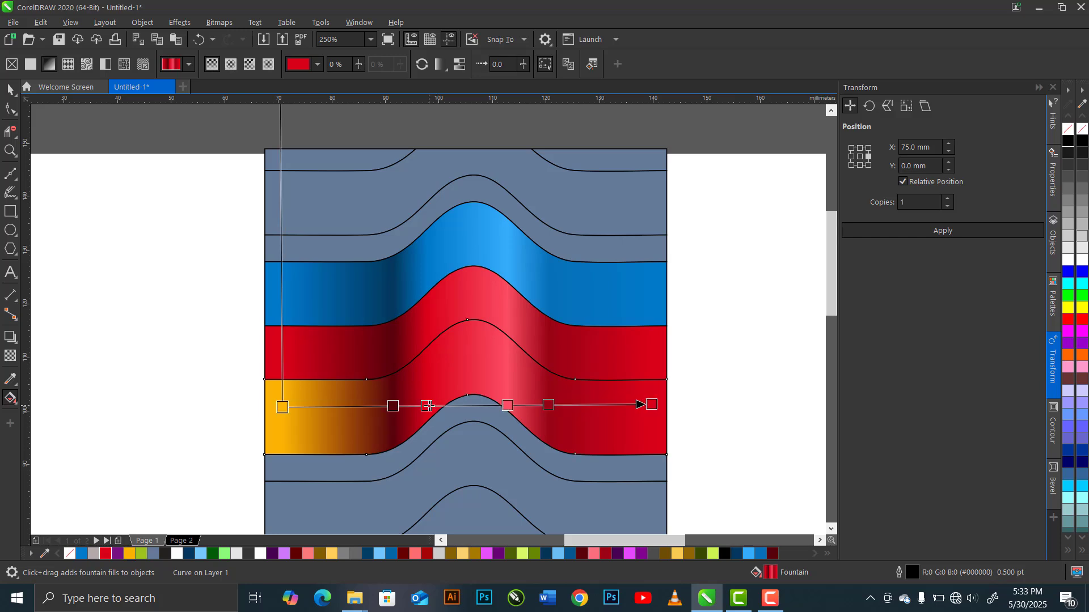
{"action": "left_click", "coordinate": [129, 554]}
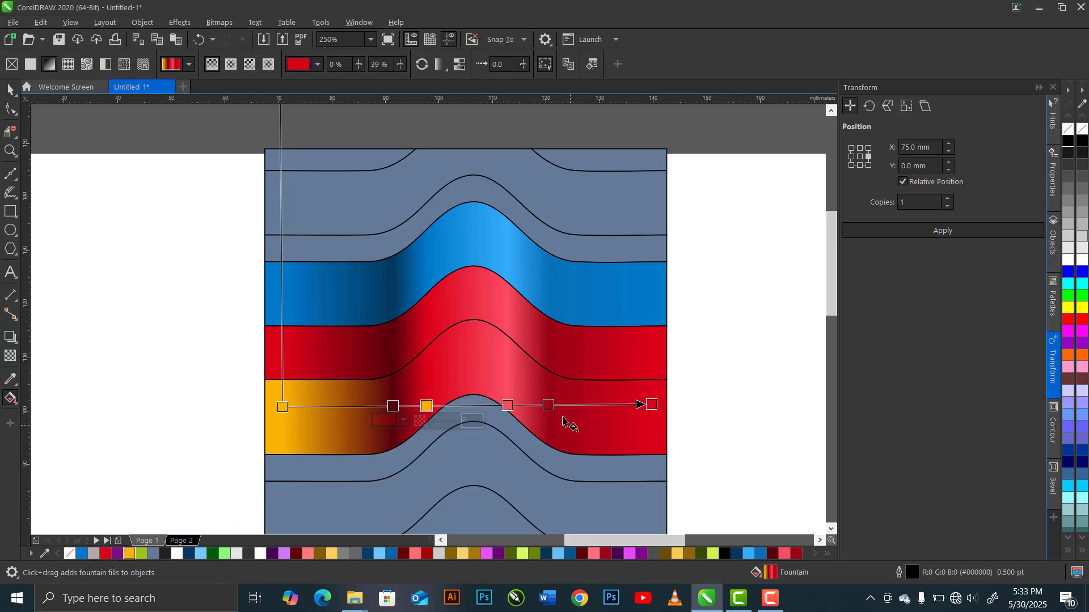
{"action": "left_click", "coordinate": [650, 405]}
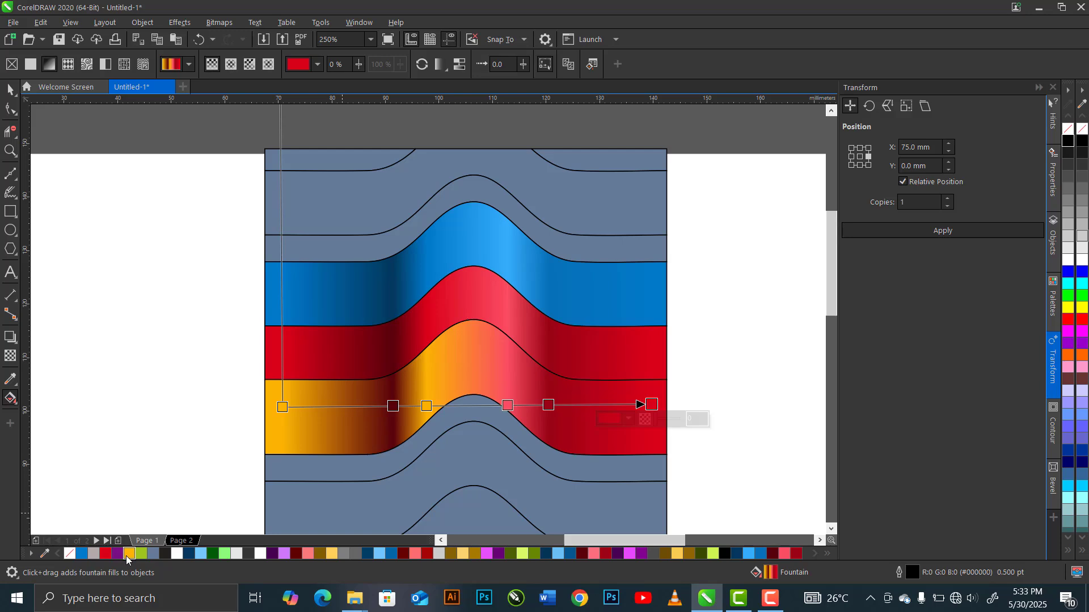
{"action": "left_click", "coordinate": [128, 554]}
- Recolour the yellow band's 30% gradient node dark brown #664A04, a deep shade of #FBB403
{"action": "left_click", "coordinate": [392, 405]}
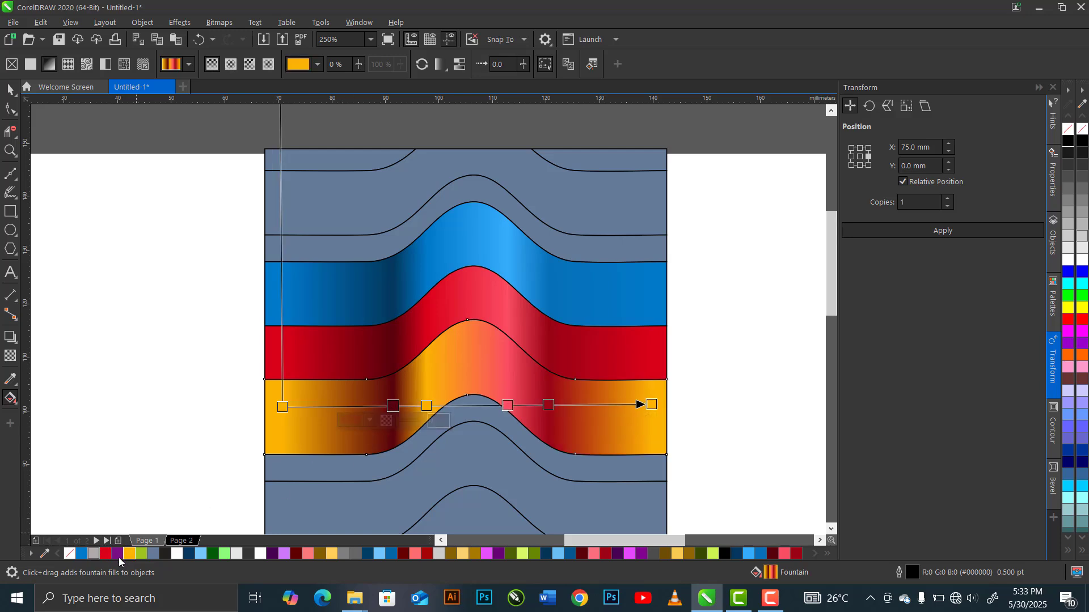
{"action": "left_click", "coordinate": [127, 555]}
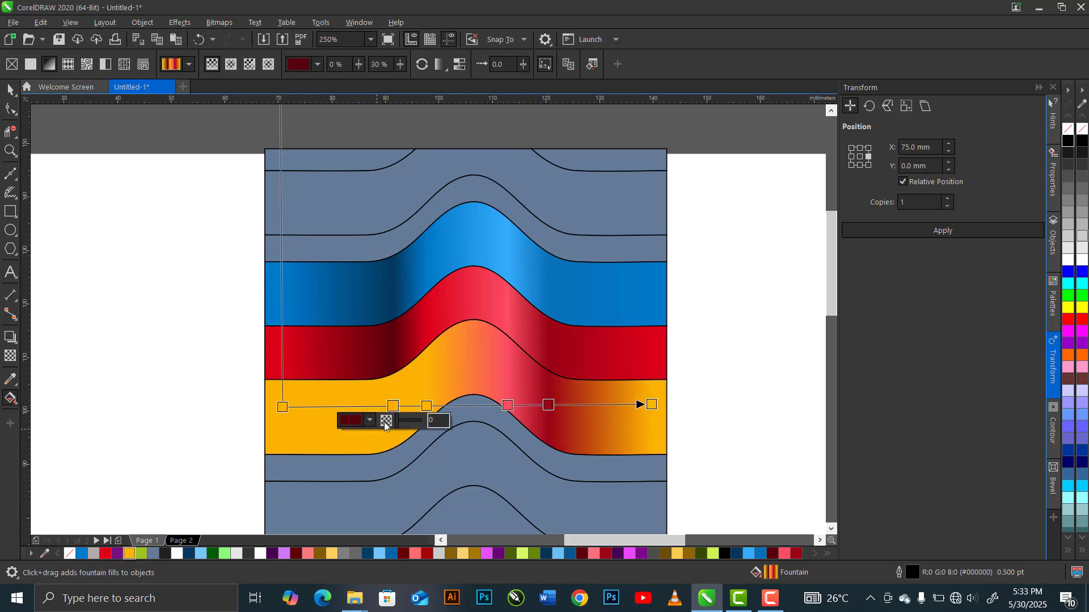
{"action": "left_click", "coordinate": [352, 421]}
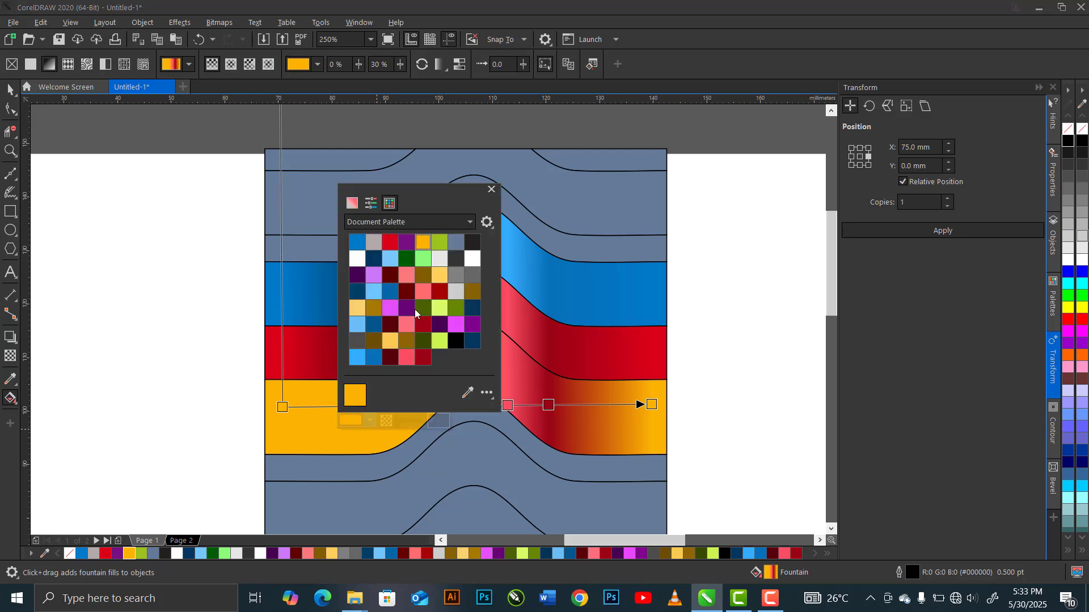
{"action": "left_click", "coordinate": [353, 204]}
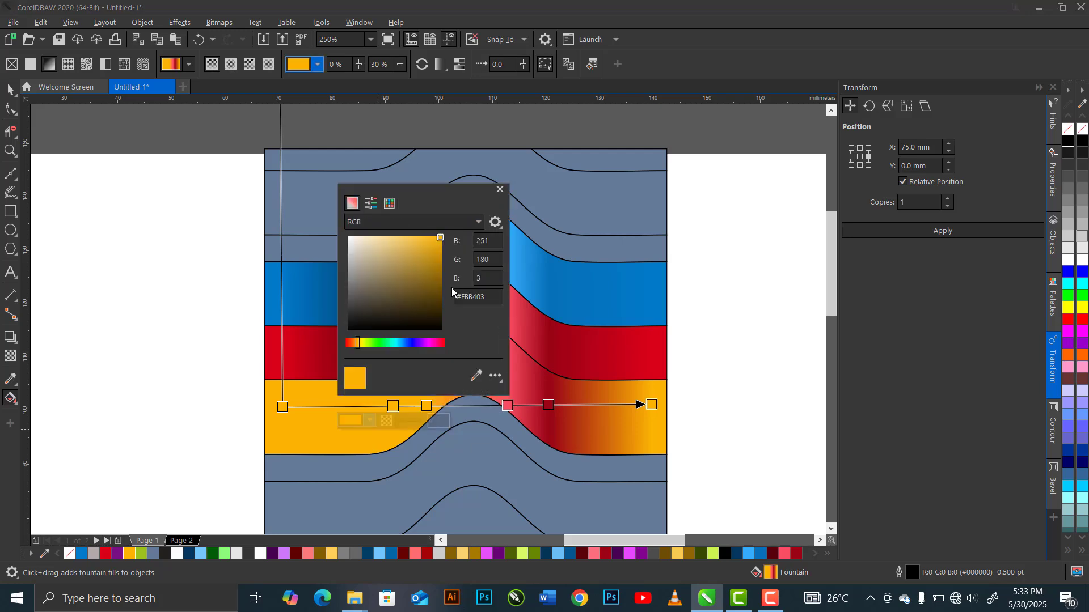
{"action": "left_click", "coordinate": [439, 293]}
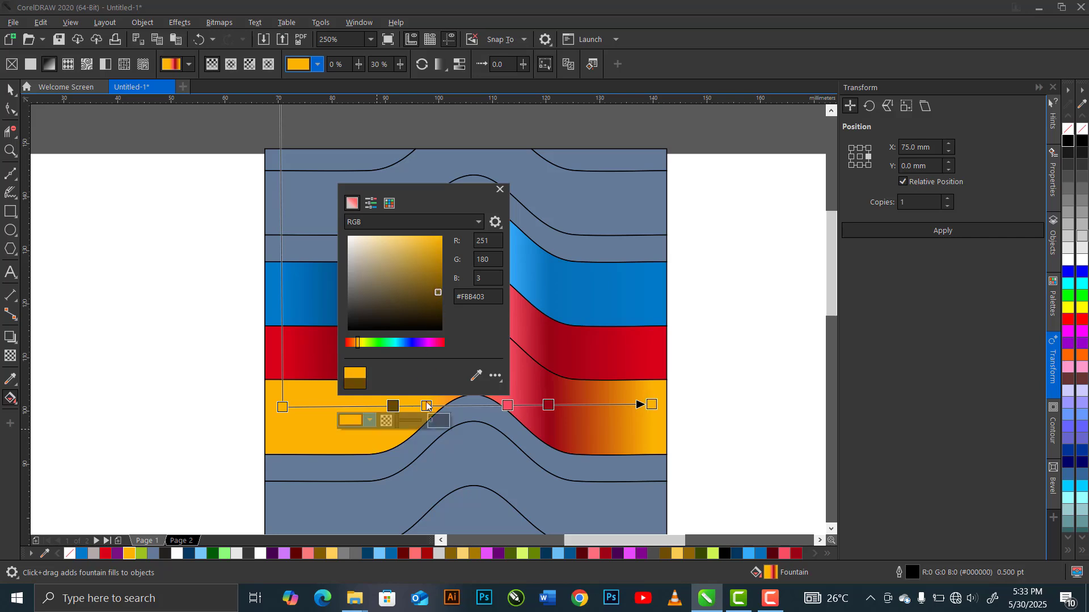
{"action": "key", "text": "Escape"}
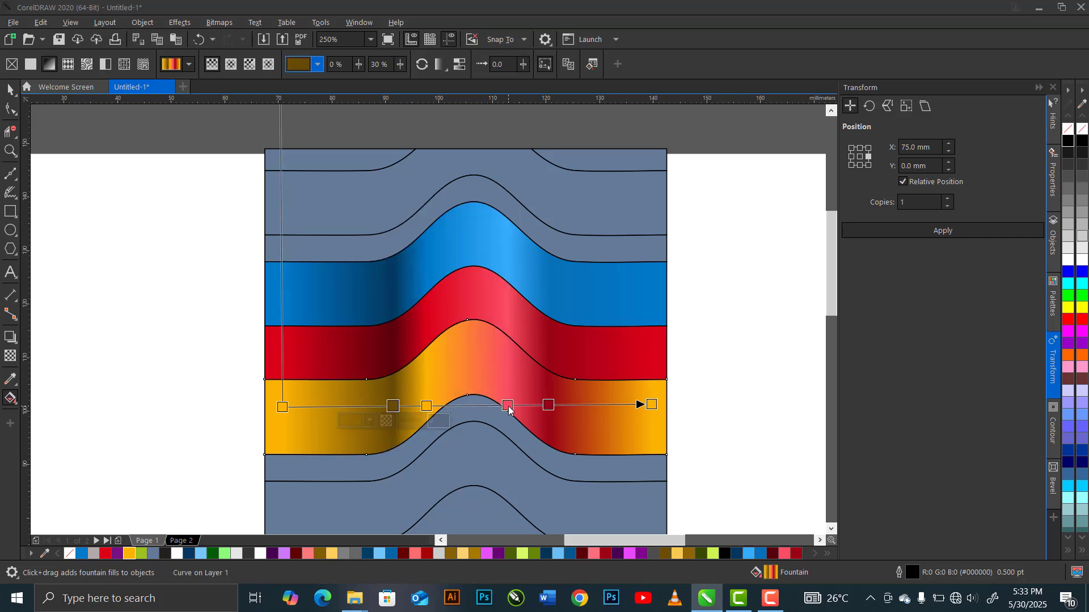
- Recolour the yellow band's 61% gradient node light yellow #FCCE58
{"action": "left_click", "coordinate": [508, 406]}
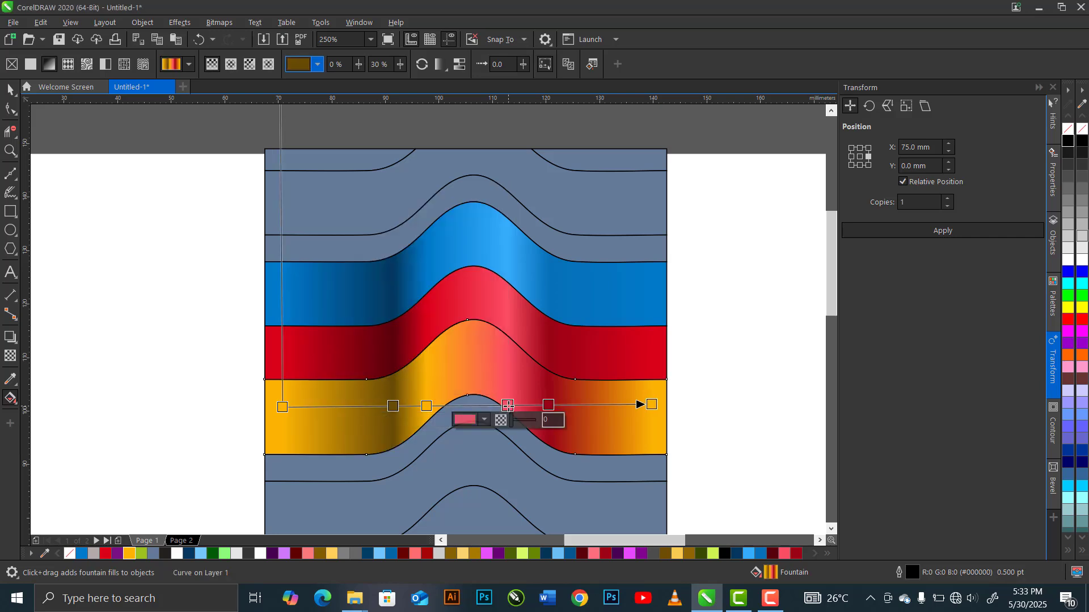
{"action": "left_click", "coordinate": [464, 421]}
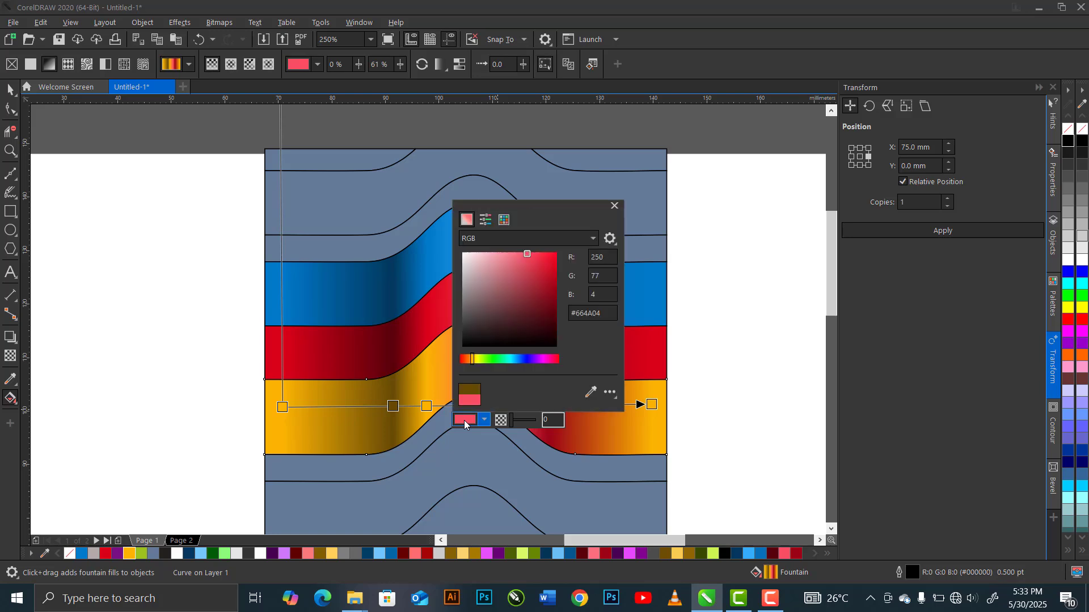
{"action": "left_click", "coordinate": [593, 396]}
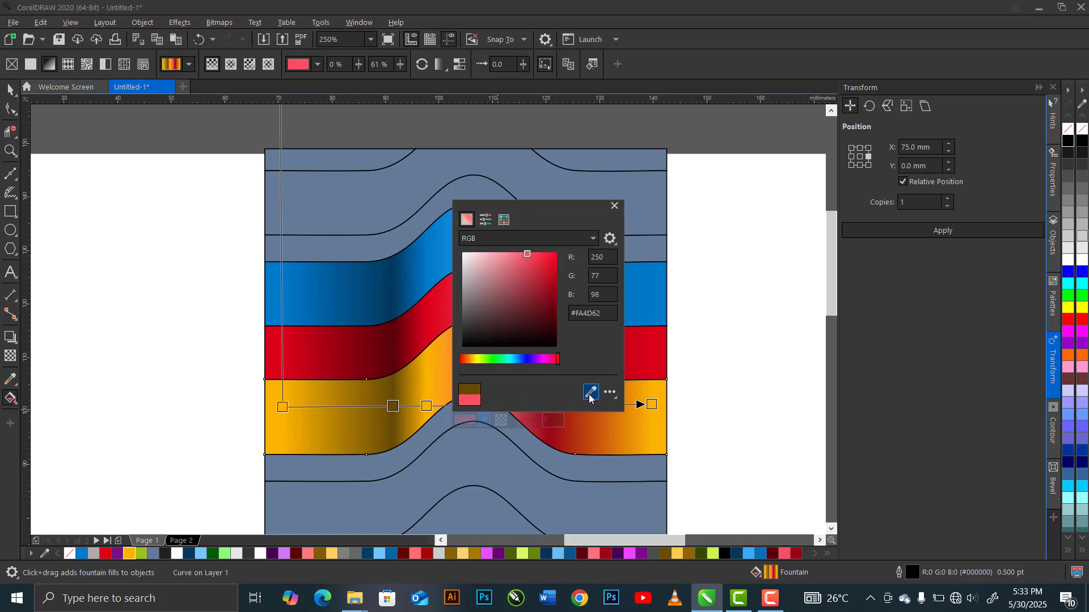
{"action": "left_click", "coordinate": [130, 553]}
{"action": "left_click", "coordinate": [504, 219]}
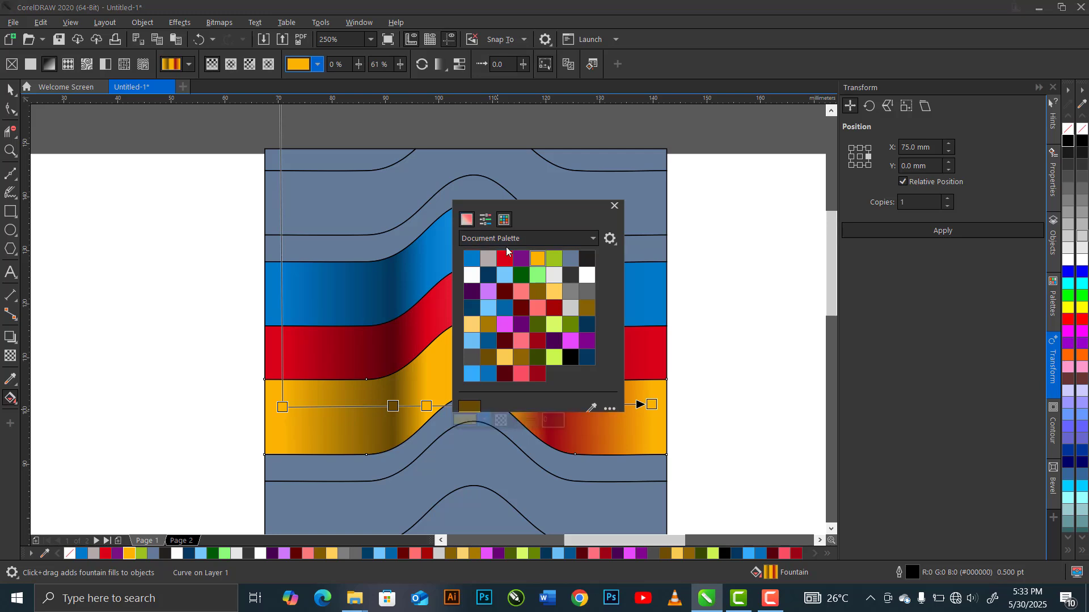
{"action": "left_click", "coordinate": [523, 254]}
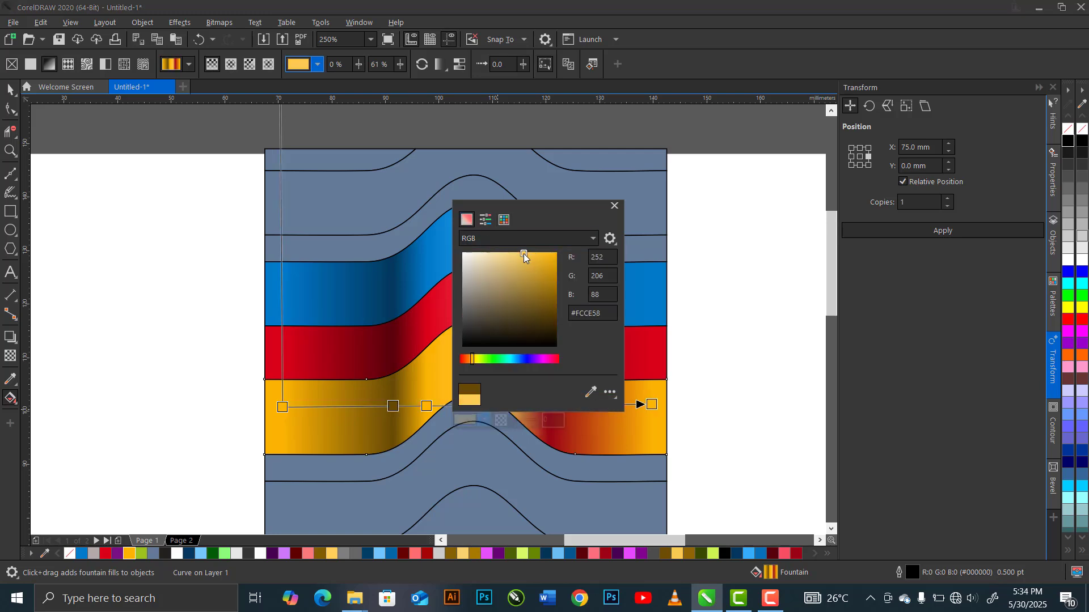
{"action": "left_click_drag", "start_coordinate": [532, 206], "coordinate": [278, 171]}
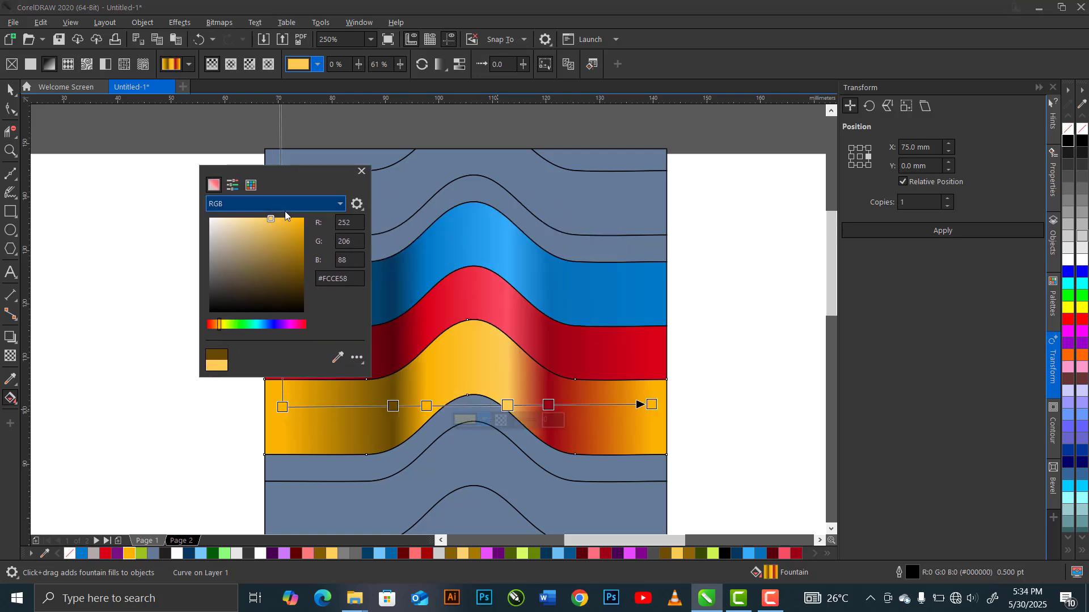
- Recolour the yellow band's 72% gradient node as a darker shade of golden yellow #FBB403
{"action": "left_click", "coordinate": [545, 408]}
{"action": "left_click", "coordinate": [548, 406]}
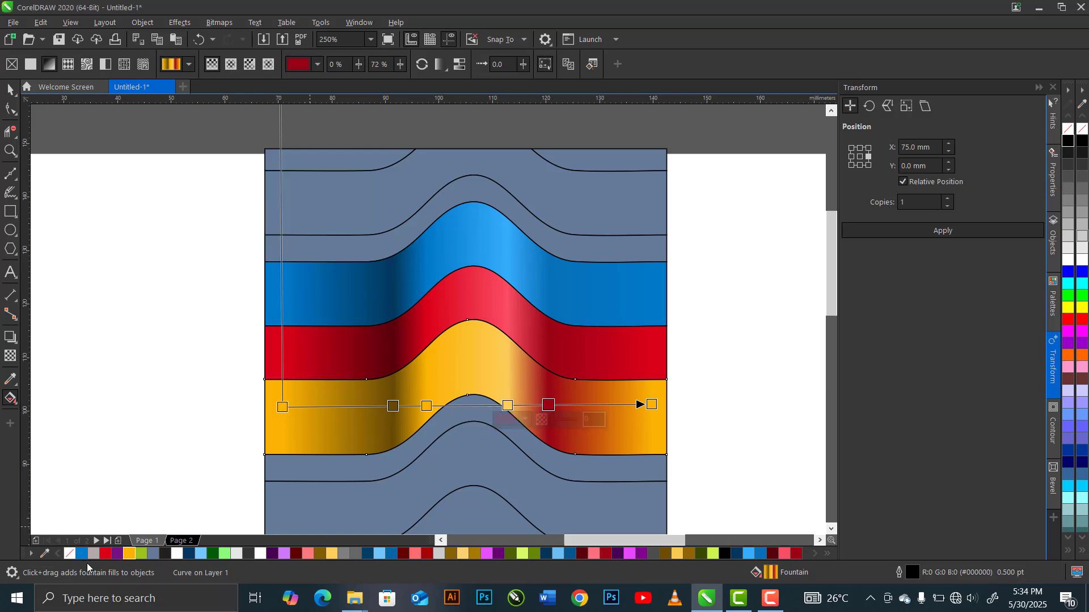
{"action": "left_click", "coordinate": [128, 554]}
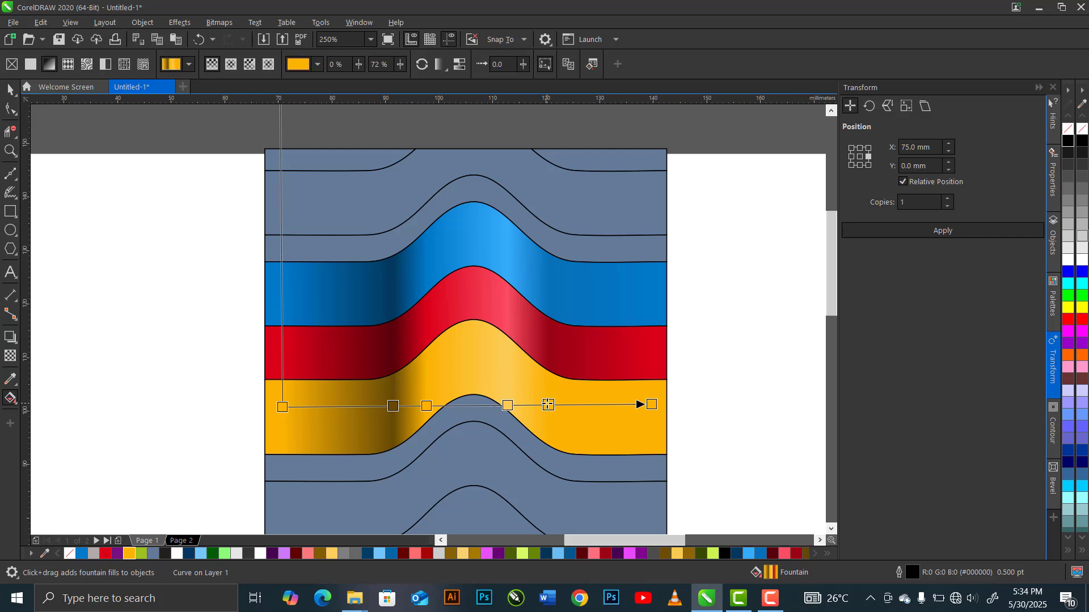
{"action": "left_click", "coordinate": [513, 419]}
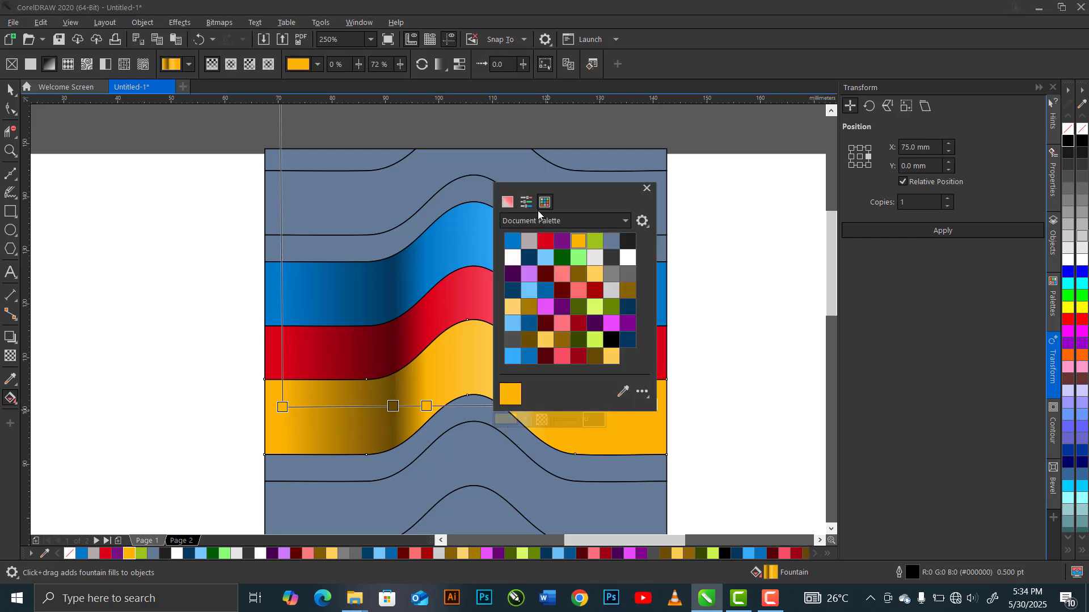
{"action": "left_click", "coordinate": [508, 203]}
{"action": "left_click_drag", "start_coordinate": [578, 192], "coordinate": [260, 175]}
{"action": "left_click", "coordinate": [279, 250]}
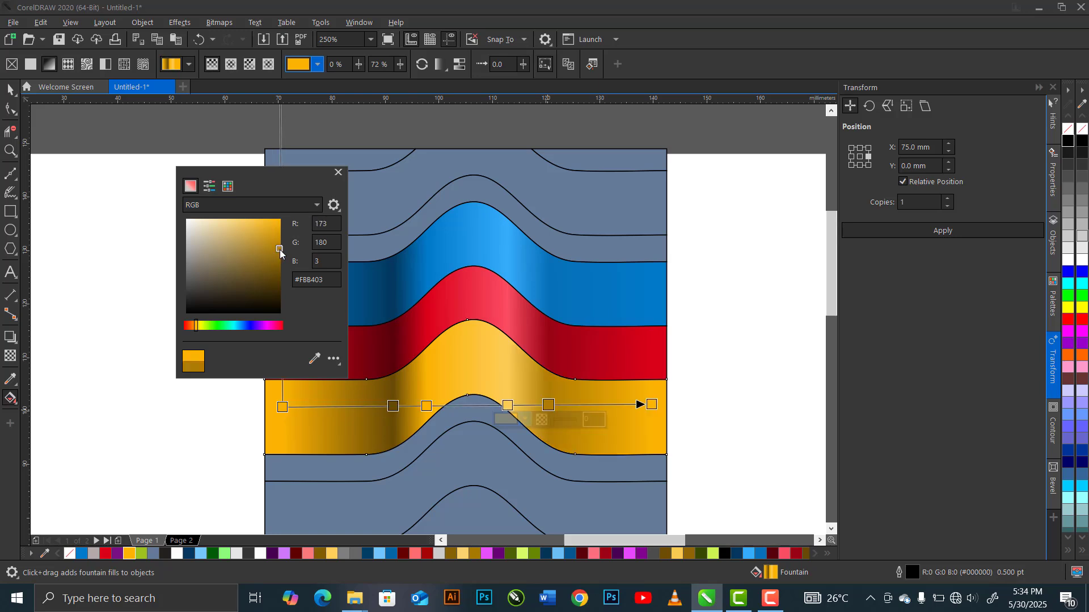
{"action": "left_click", "coordinate": [151, 350]}
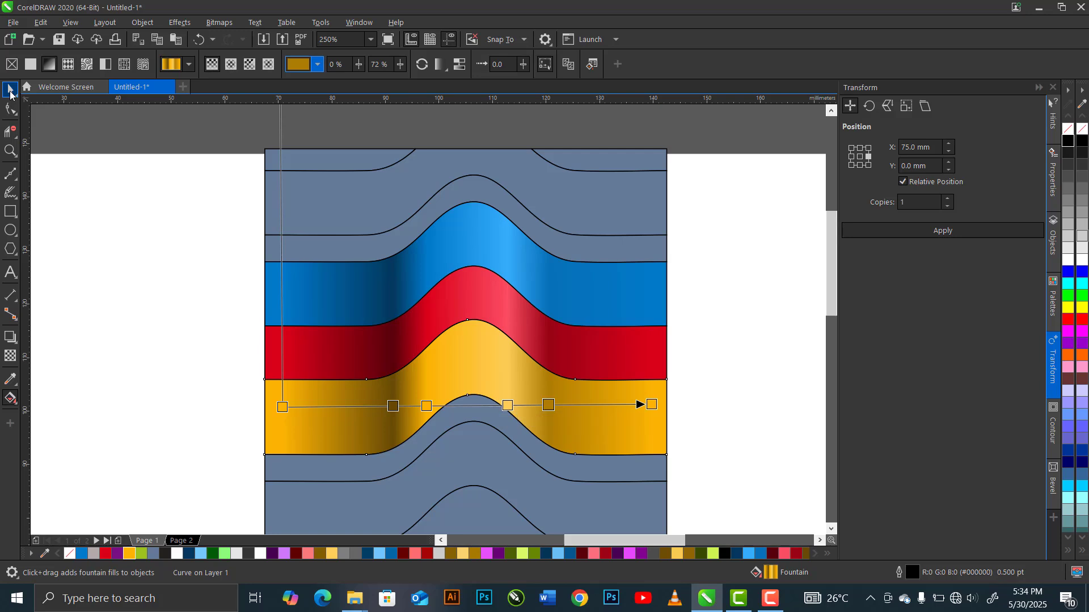
- Copy the yellow band's gradient fill onto the narrow grey-blue band directly below it
{"action": "left_click", "coordinate": [10, 94]}
{"action": "key", "text": "space"}
{"action": "left_click", "coordinate": [292, 473]}
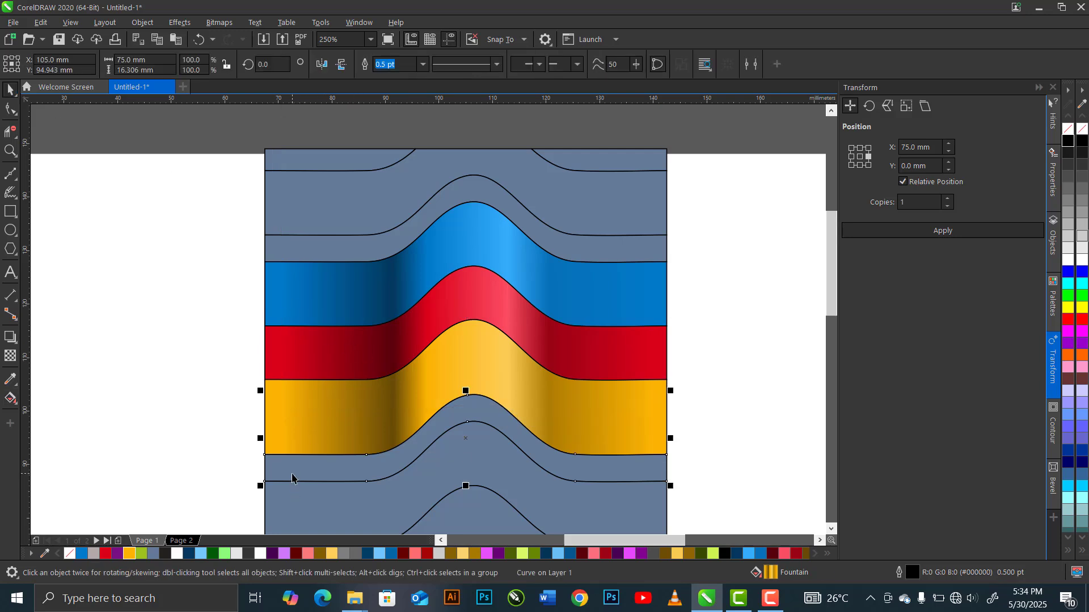
{"action": "left_click", "coordinate": [40, 26]}
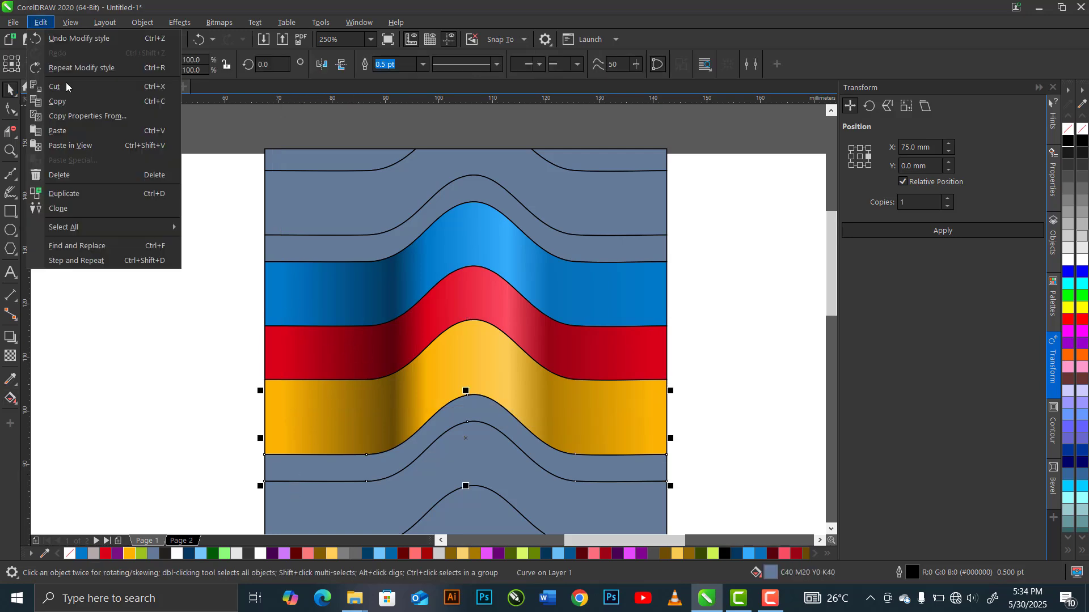
{"action": "left_click", "coordinate": [93, 114]}
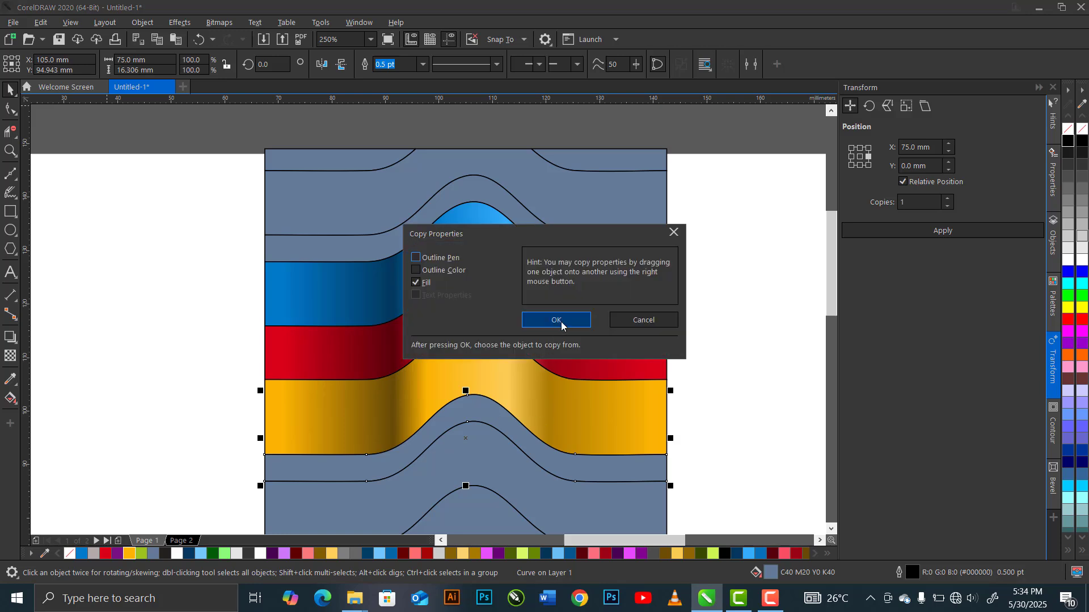
{"action": "left_click", "coordinate": [558, 323]}
{"action": "left_click", "coordinate": [323, 454]}
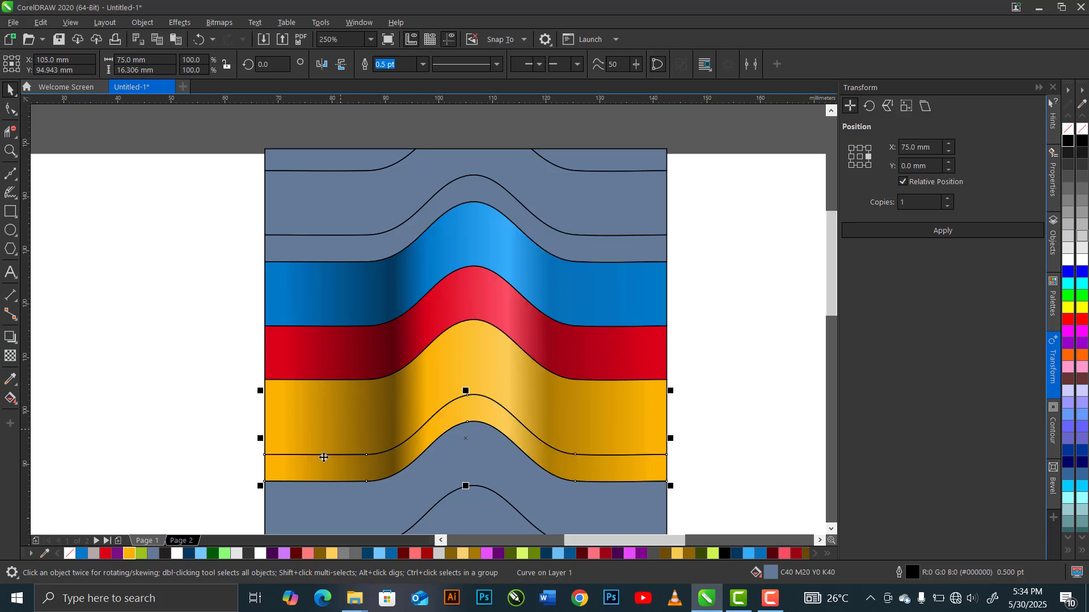
- Recolour the narrow band's start gradient node white and its 30% node dark grey
{"action": "left_click", "coordinate": [11, 398]}
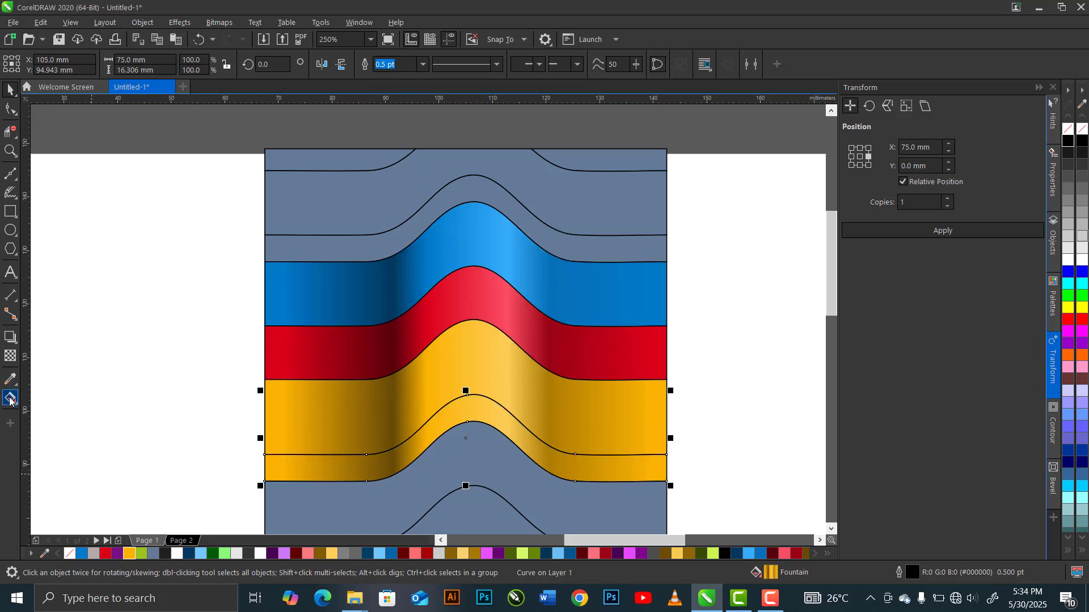
{"action": "left_click", "coordinate": [282, 452]}
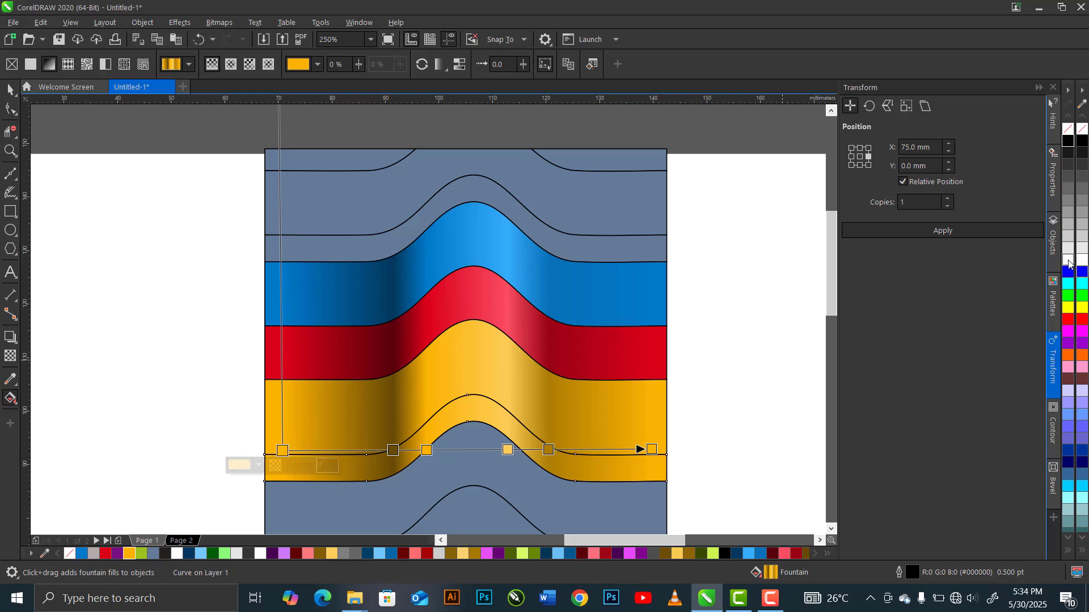
{"action": "left_click", "coordinate": [393, 450]}
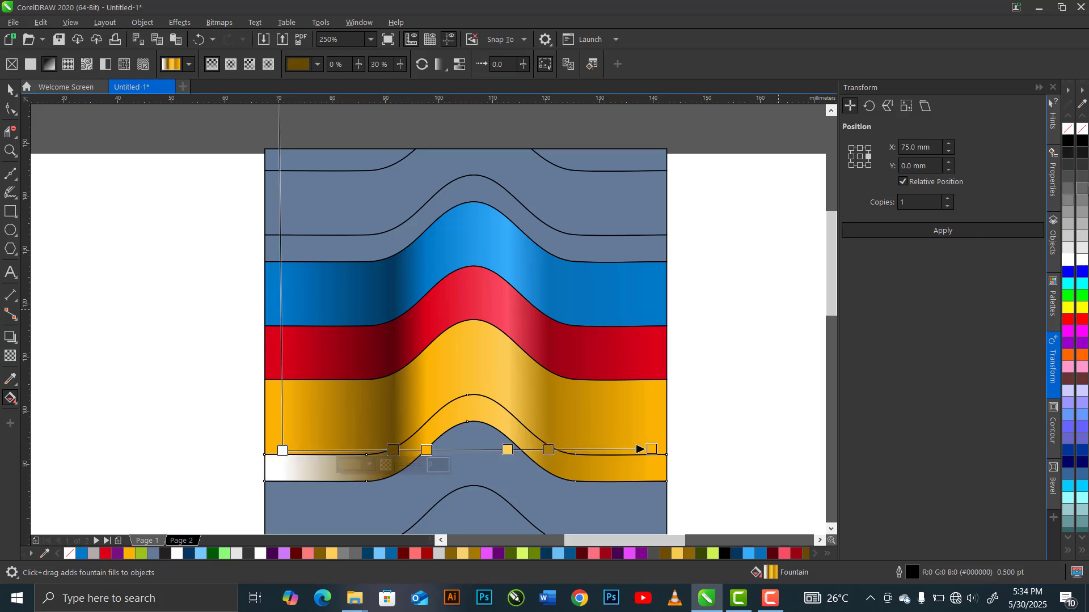
{"action": "left_click", "coordinate": [1069, 195]}
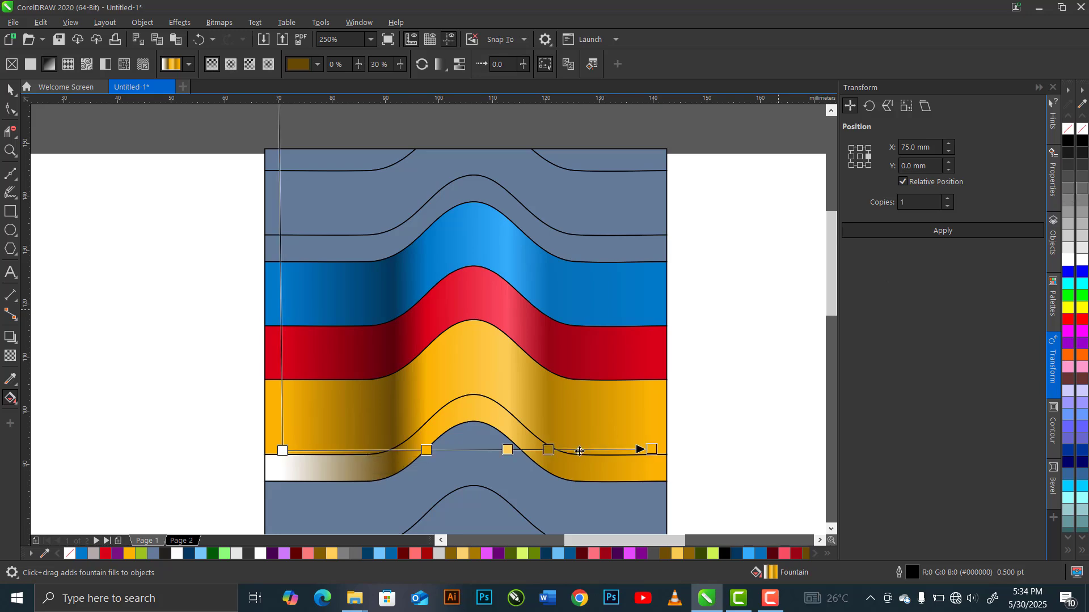
- Recolour the narrow band's 39% gradient node 10% Black (#E6E6E6) and its 61% node white
{"action": "left_click", "coordinate": [426, 450]}
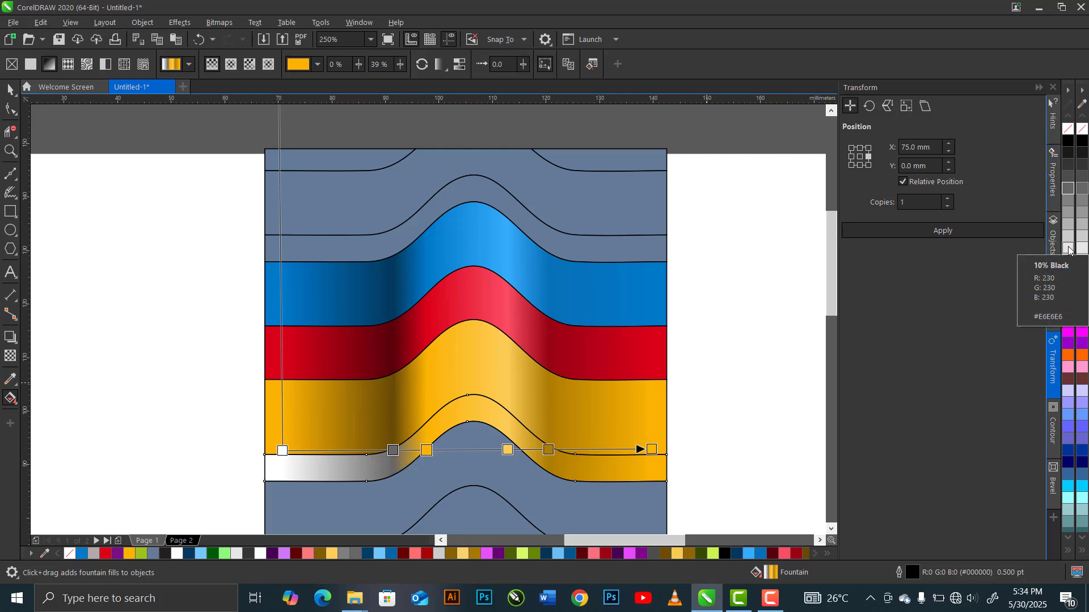
{"action": "left_click", "coordinate": [1068, 253]}
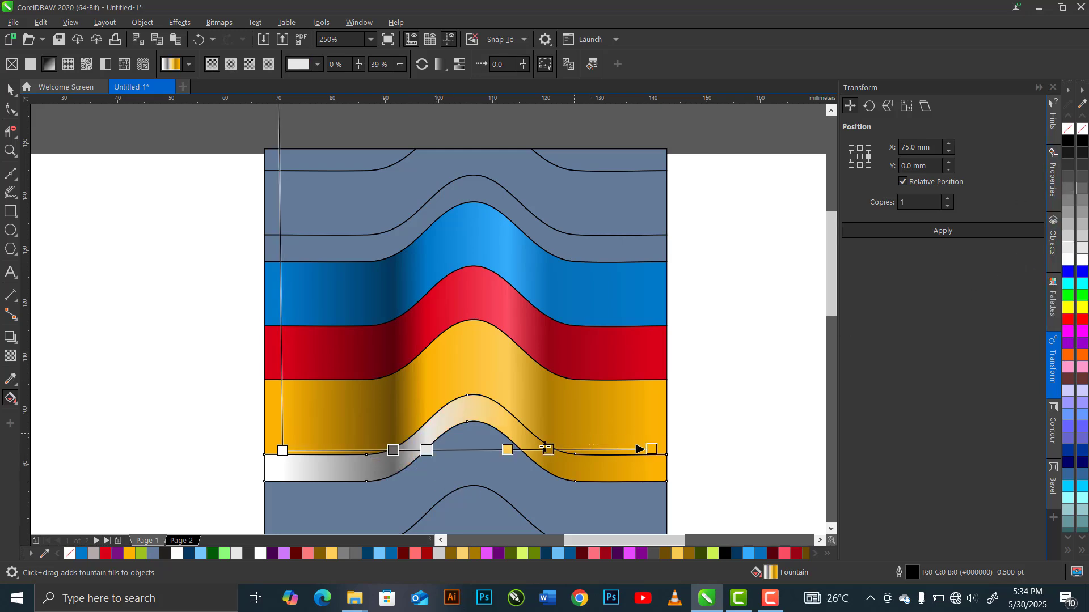
{"action": "left_click", "coordinate": [506, 451]}
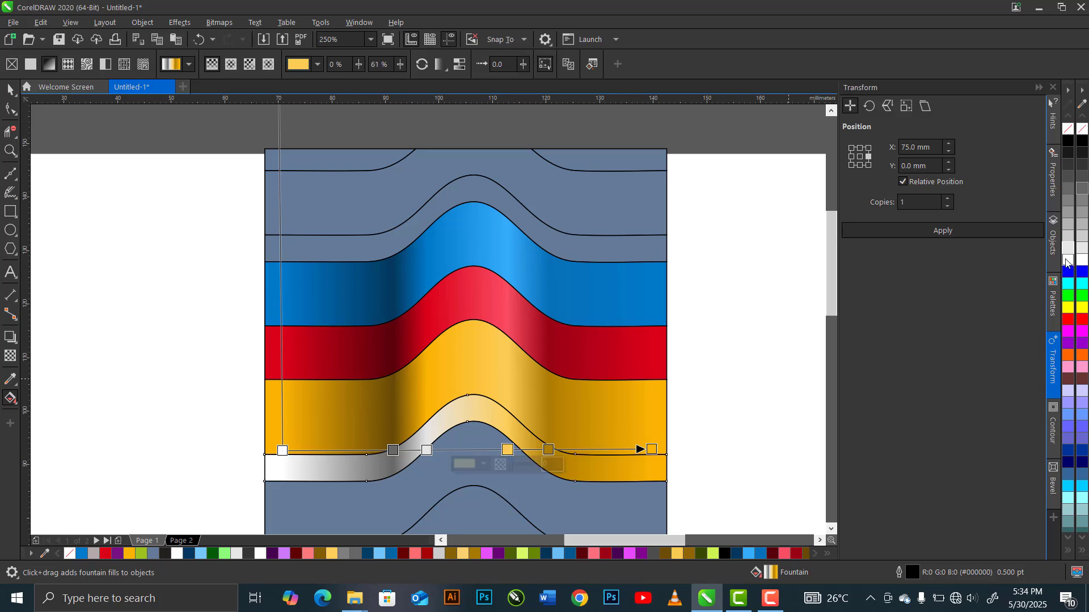
{"action": "left_click", "coordinate": [1067, 262]}
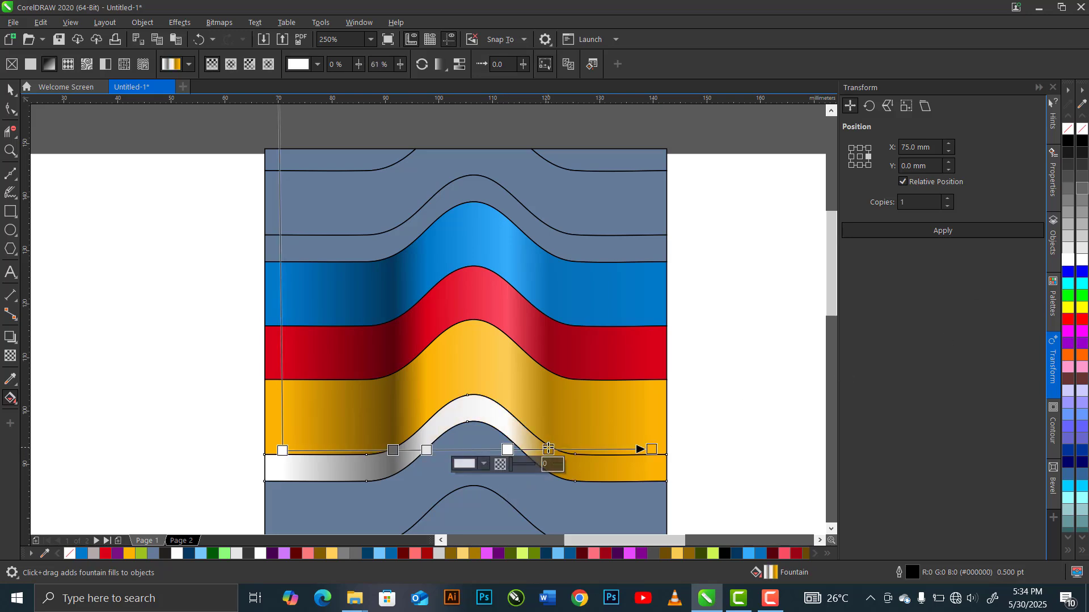
- Recolour the narrow band's 72% gradient node light grey and its end node white
{"action": "left_click", "coordinate": [547, 449]}
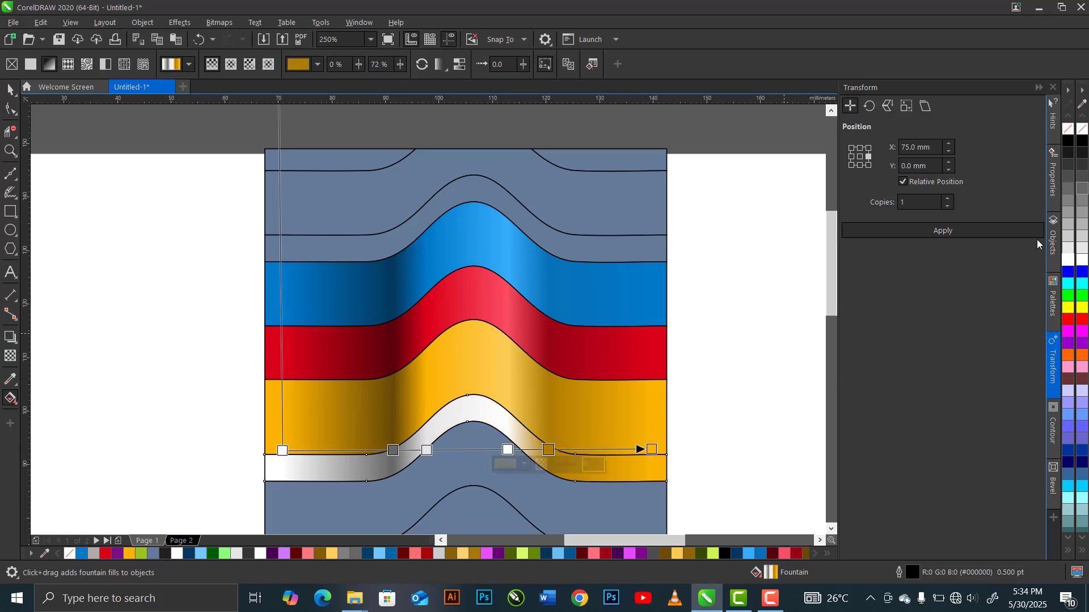
{"action": "left_click", "coordinate": [1068, 237]}
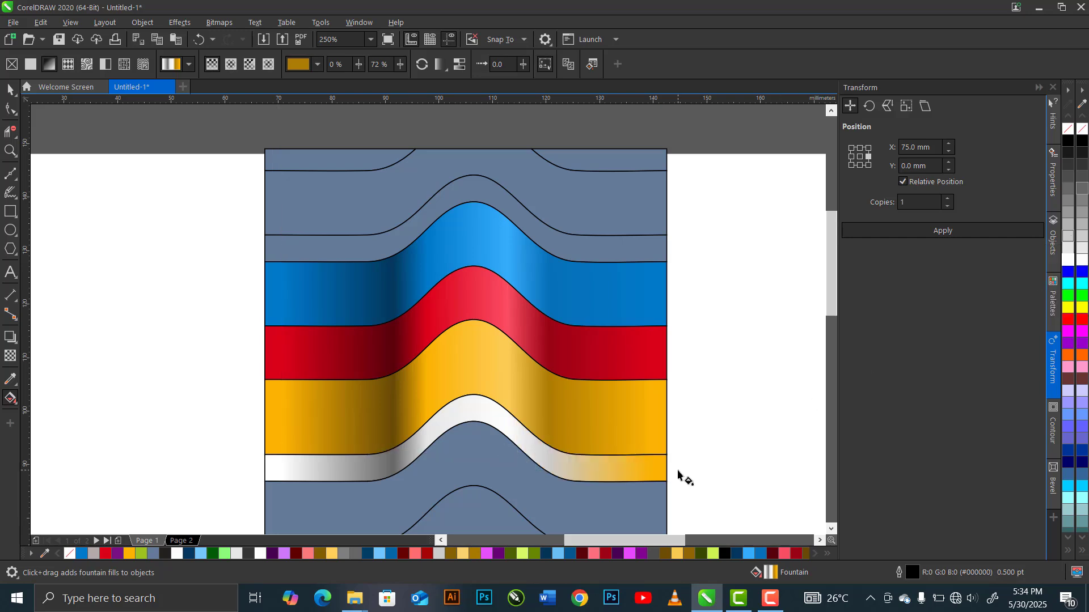
{"action": "left_click", "coordinate": [652, 450]}
{"action": "left_click", "coordinate": [1068, 260]}
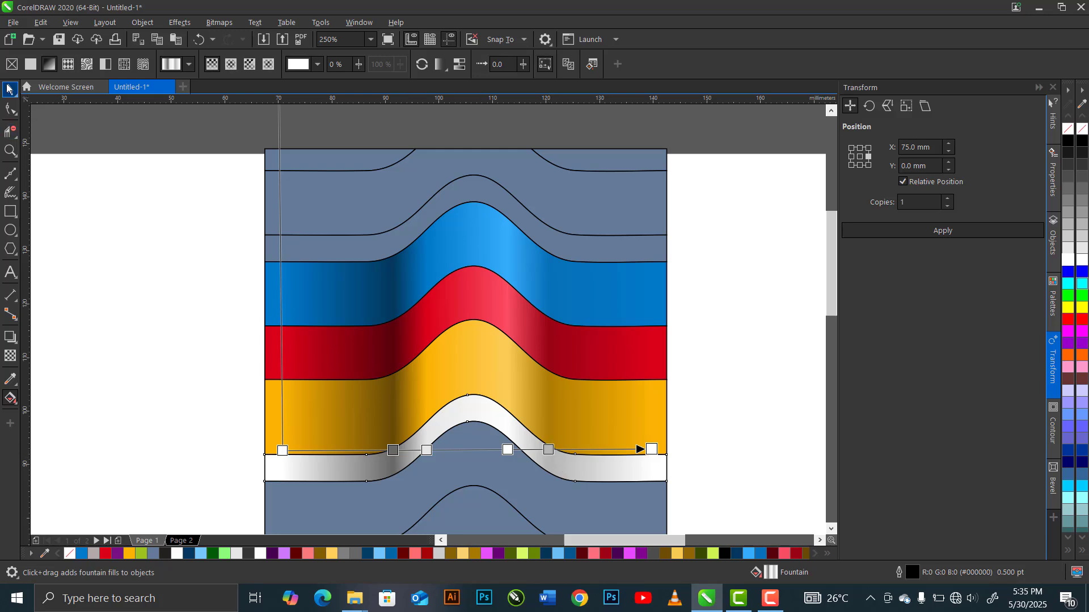
- Copy the yellow band's gradient fill onto the grey-blue band directly below the white one
{"action": "key", "text": "space"}
{"action": "left_click", "coordinate": [372, 509]}
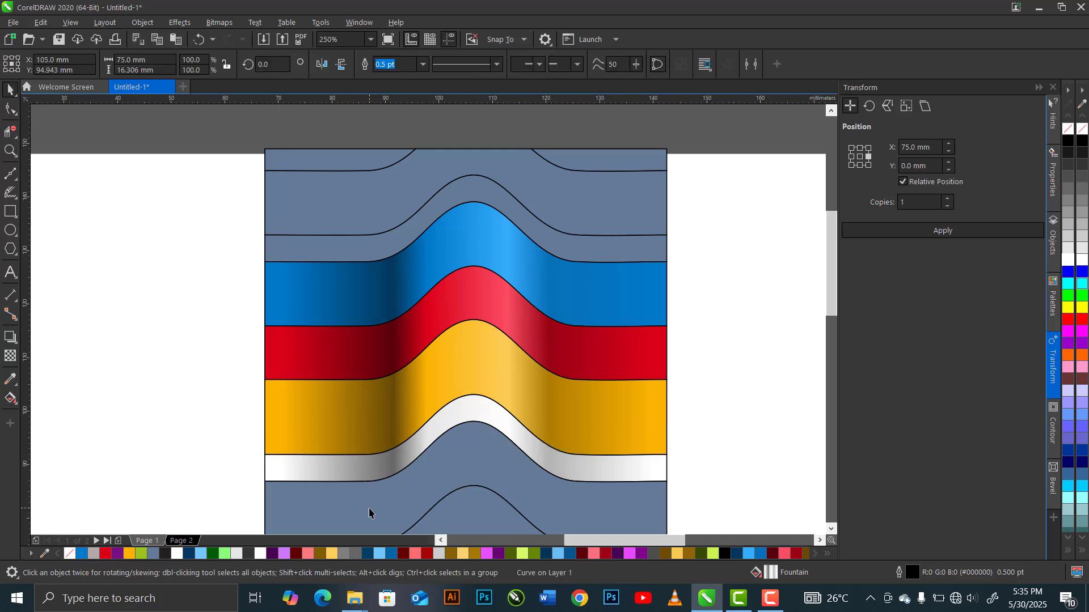
{"action": "left_click", "coordinate": [831, 529]}
{"action": "left_click", "coordinate": [831, 529]}
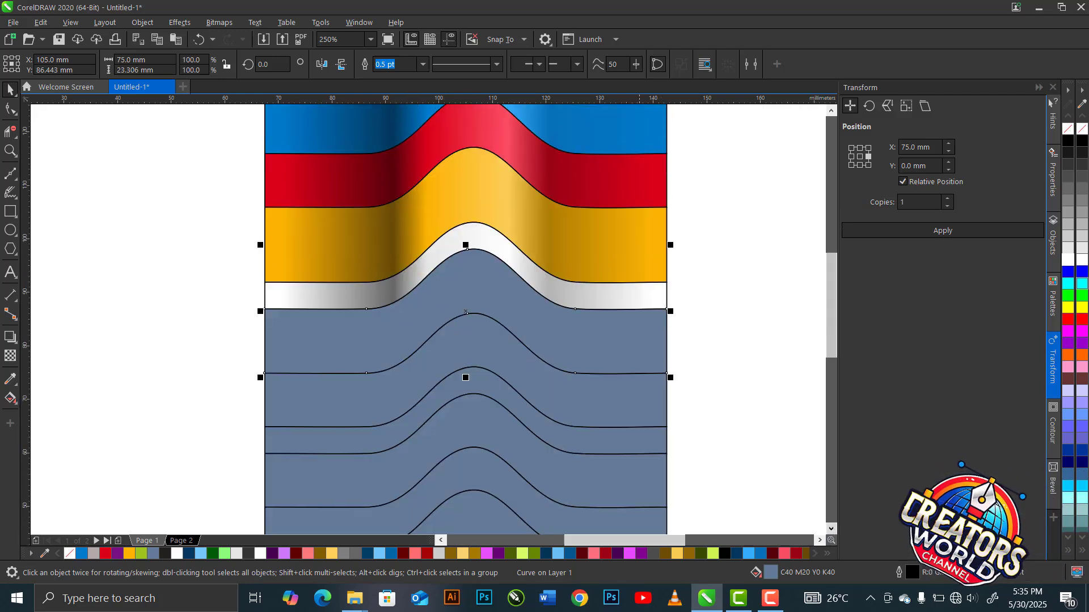
{"action": "left_click", "coordinate": [40, 22]}
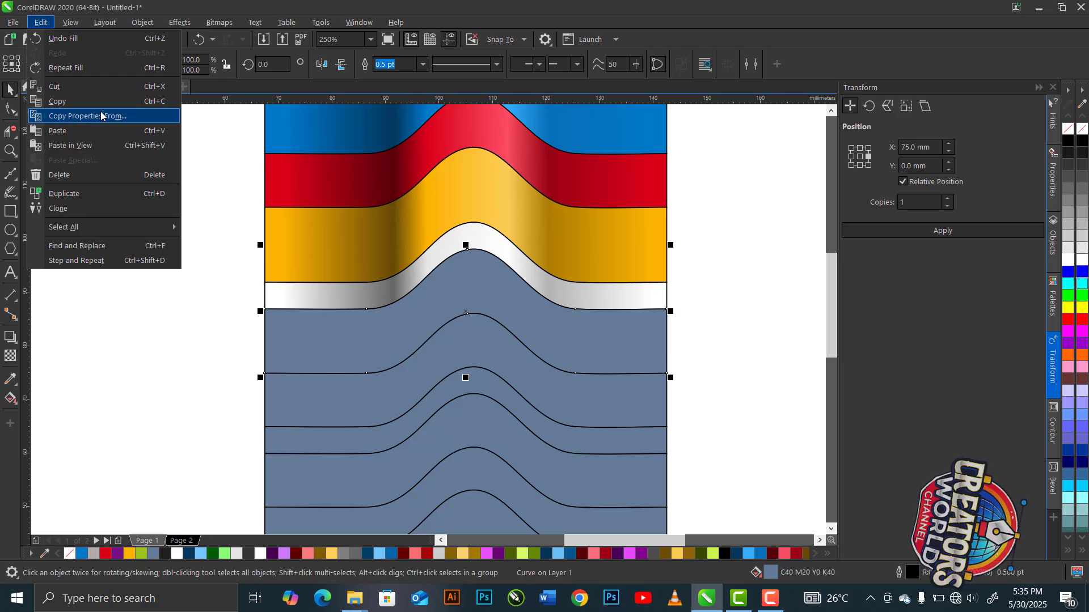
{"action": "left_click", "coordinate": [142, 114]}
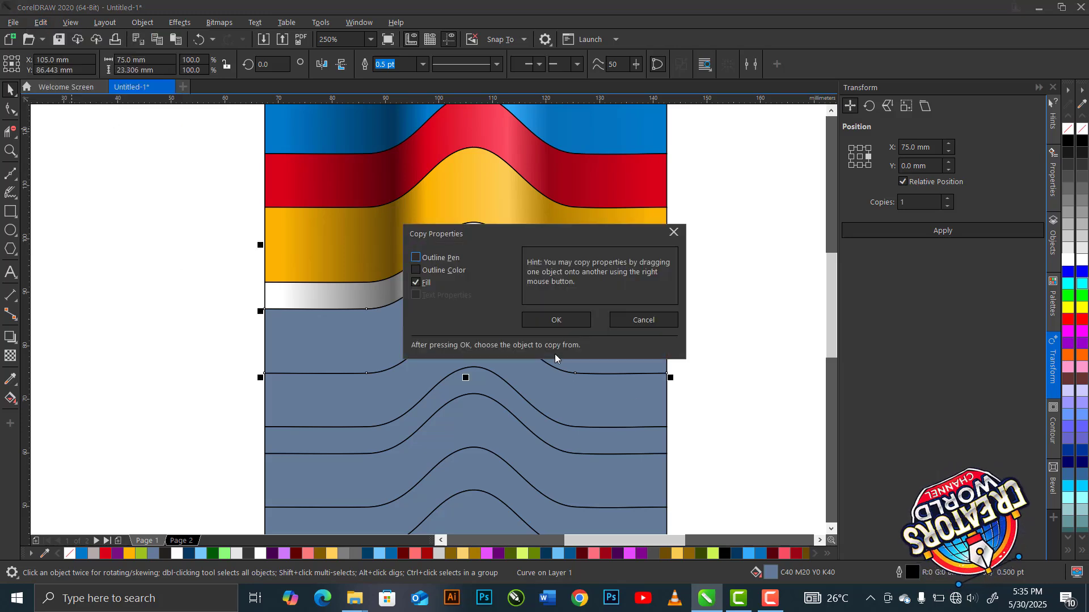
{"action": "left_click", "coordinate": [556, 320]}
{"action": "left_click", "coordinate": [340, 295]}
{"action": "left_click", "coordinate": [340, 276]}
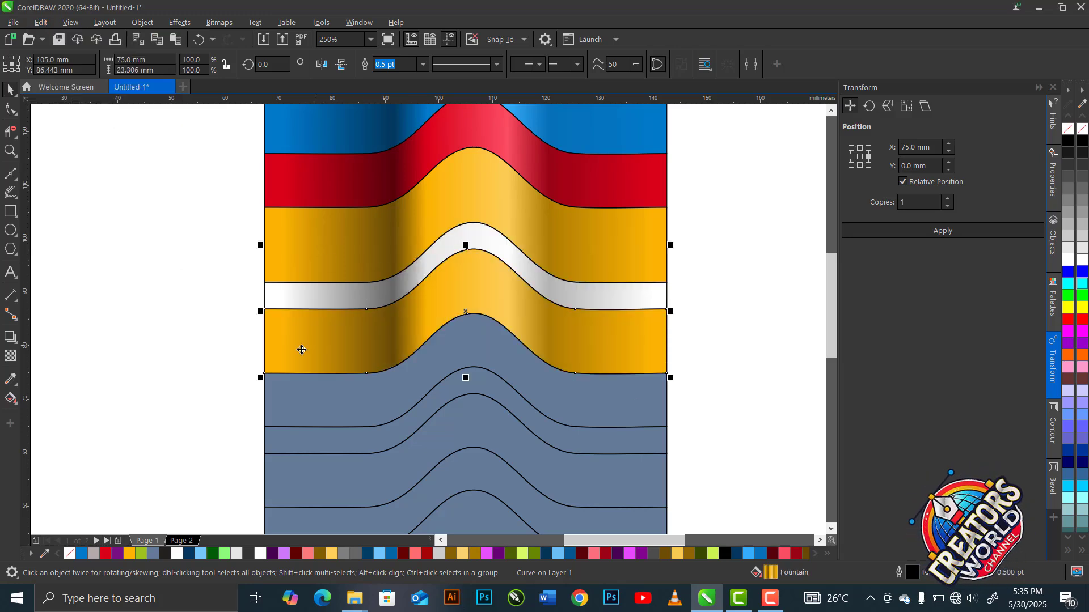
- Recolour the start, 39% and end gradient nodes of the band below the white one purple #771185
{"action": "left_click", "coordinate": [11, 398]}
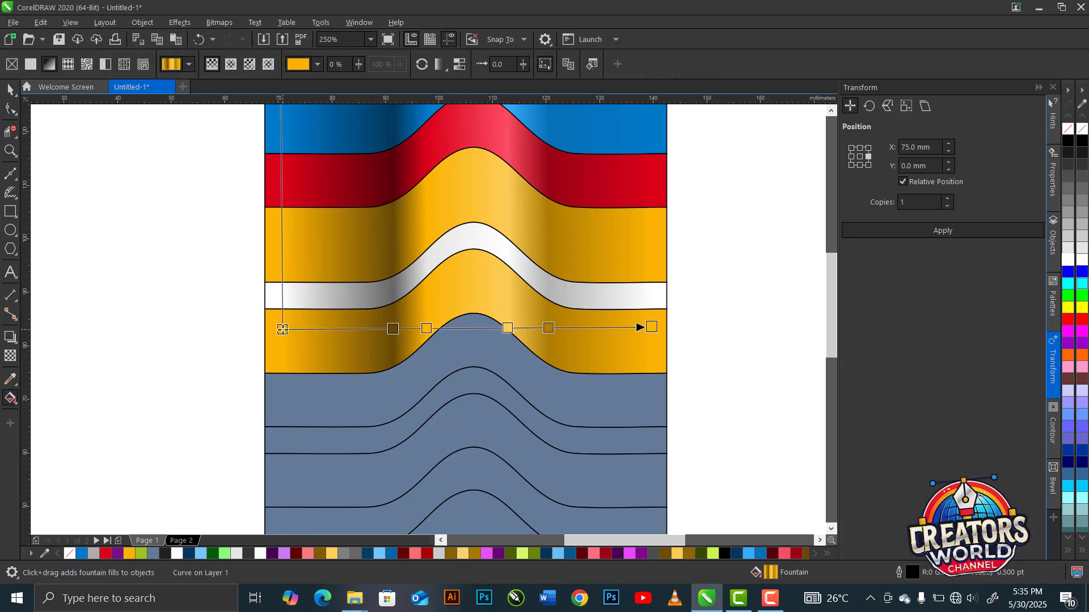
{"action": "left_click", "coordinate": [117, 554]}
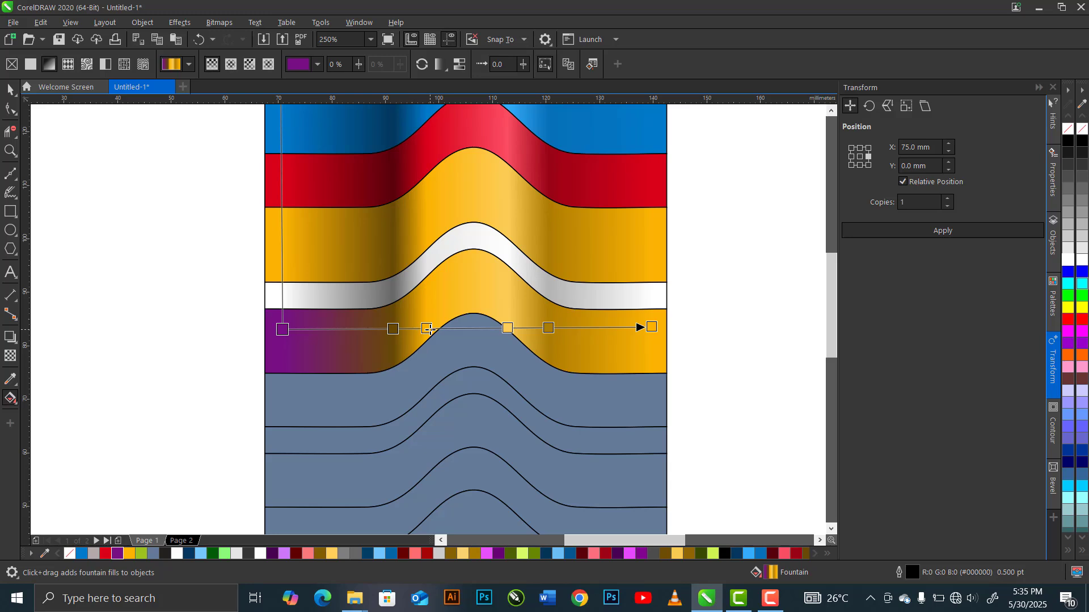
{"action": "left_click", "coordinate": [427, 329]}
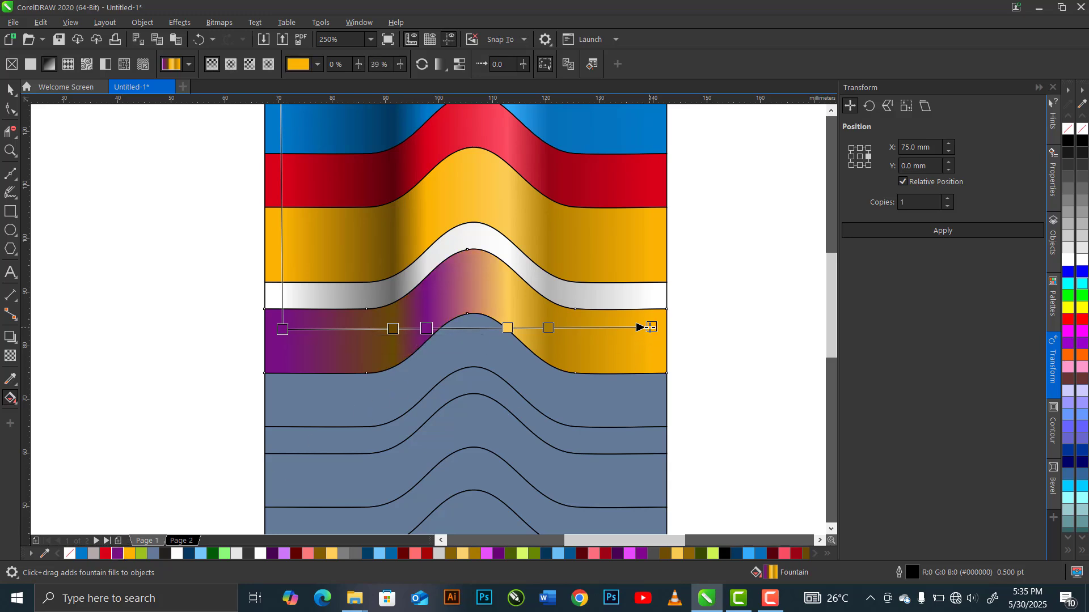
{"action": "left_click", "coordinate": [652, 327]}
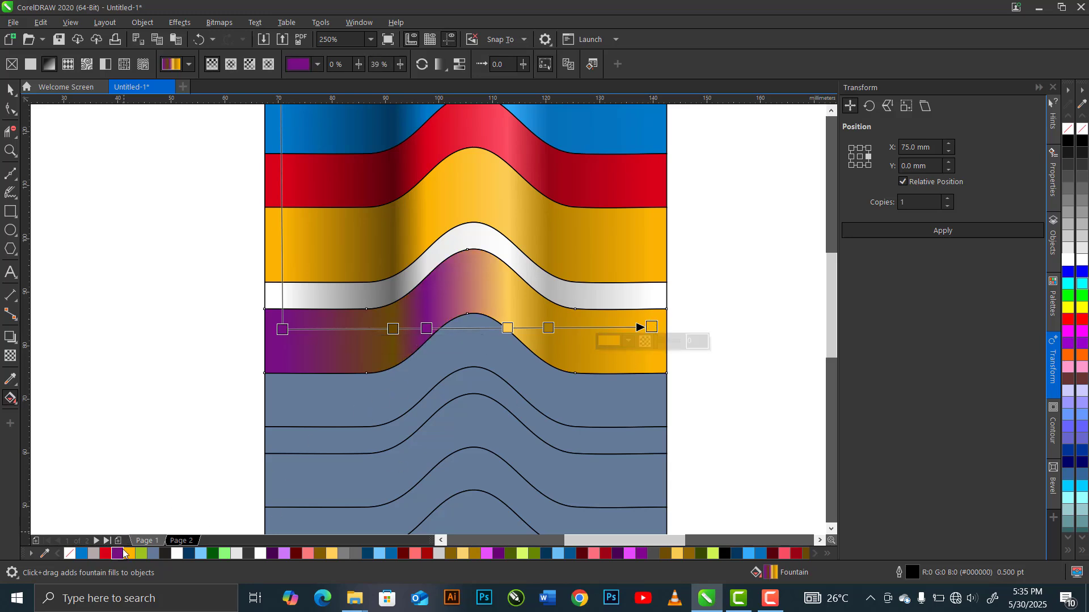
- Recolour the purple band's 30% gradient node as a very dark shade of purple #771185
{"action": "left_click", "coordinate": [392, 329]}
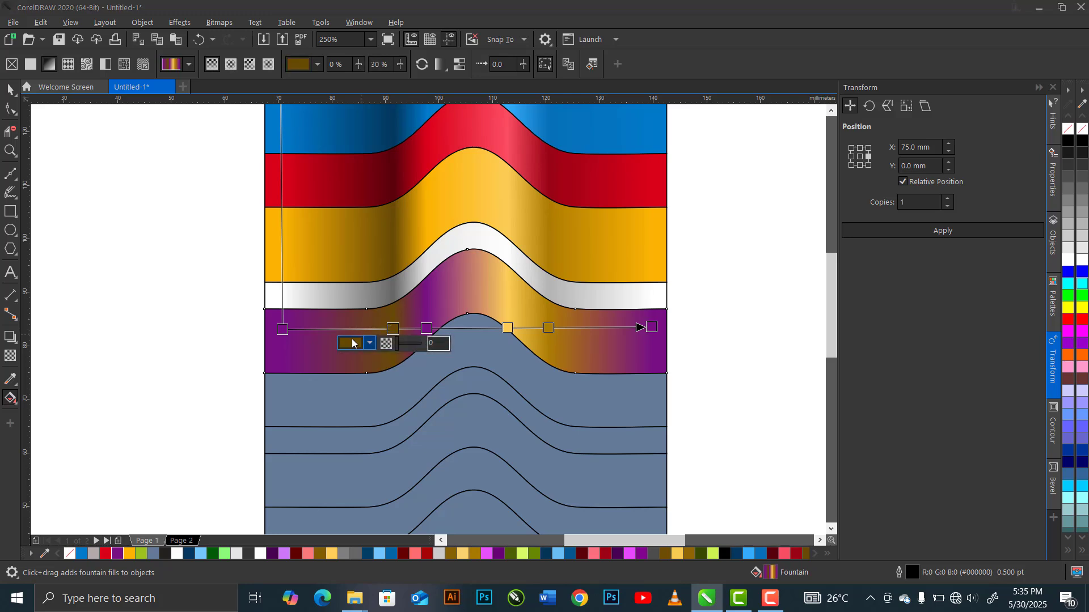
{"action": "left_click", "coordinate": [353, 343]}
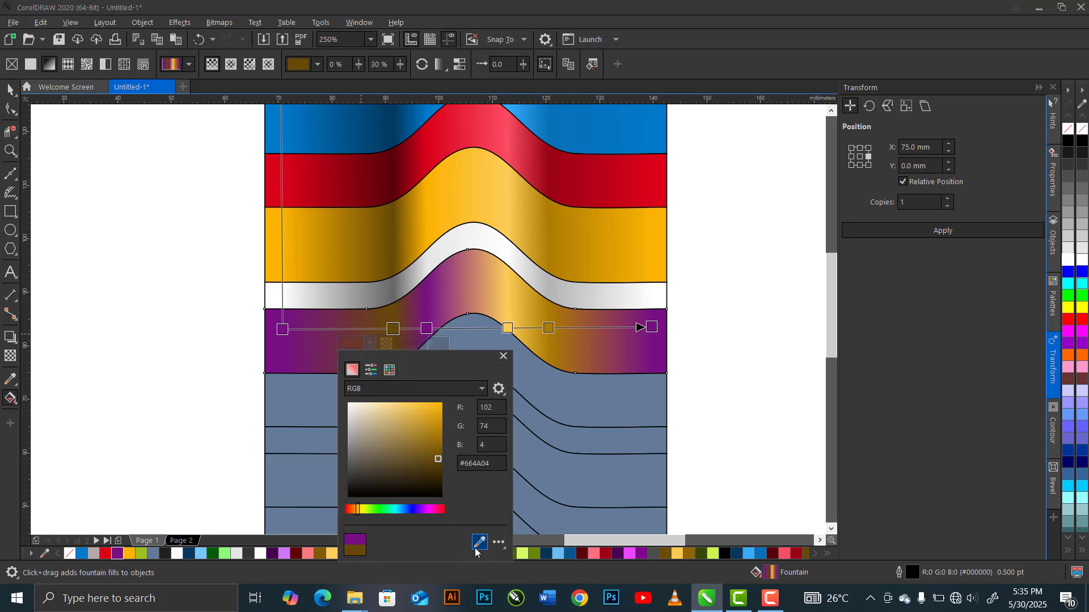
{"action": "left_click", "coordinate": [477, 547]}
{"action": "left_click", "coordinate": [117, 554]}
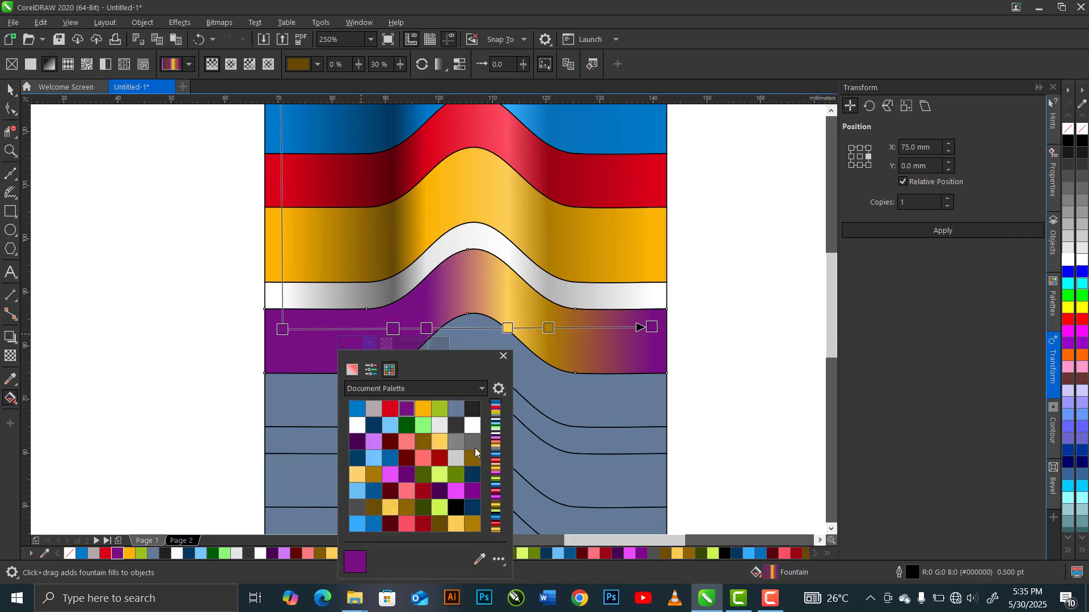
{"action": "left_click", "coordinate": [352, 370]}
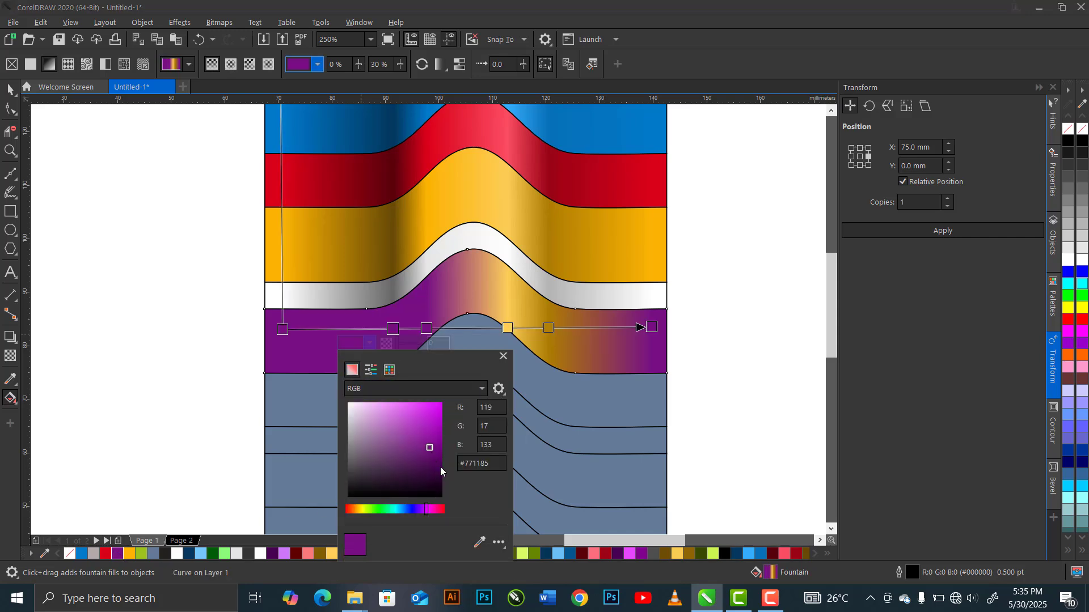
{"action": "left_click", "coordinate": [440, 471]}
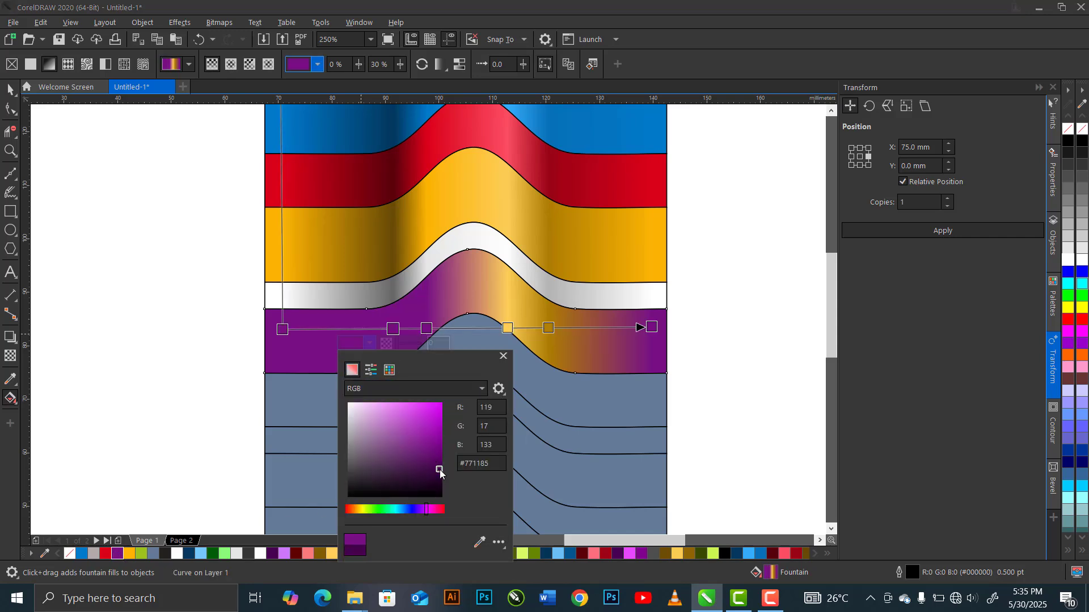
- Recolour the purple band's 61% gradient node bright violet #E546FA, a lighter tint of #771185
{"action": "left_click", "coordinate": [507, 329]}
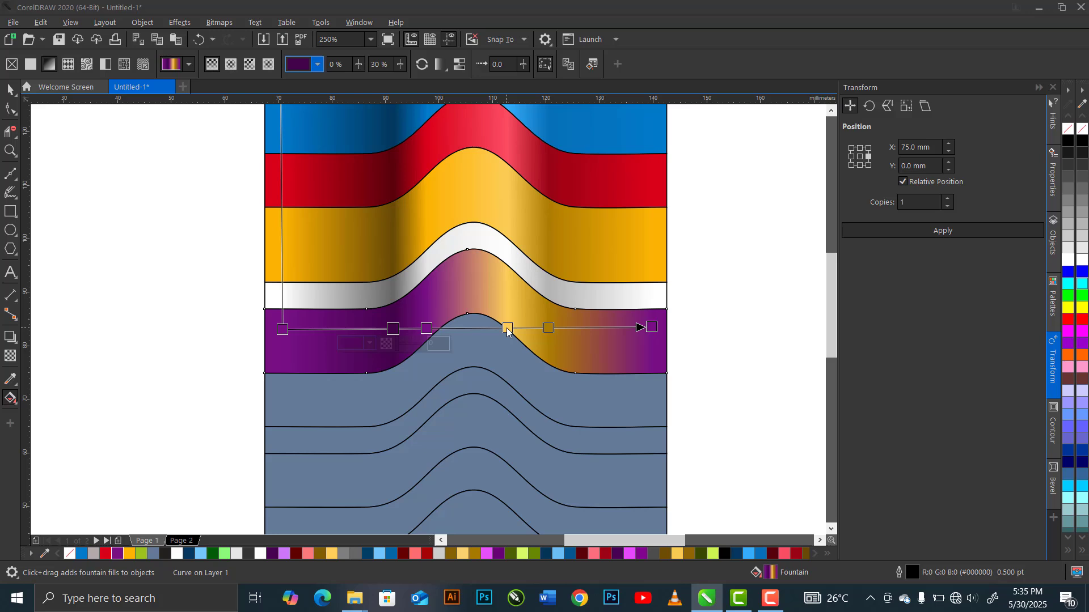
{"action": "left_click", "coordinate": [116, 557]}
{"action": "left_click", "coordinate": [471, 347]}
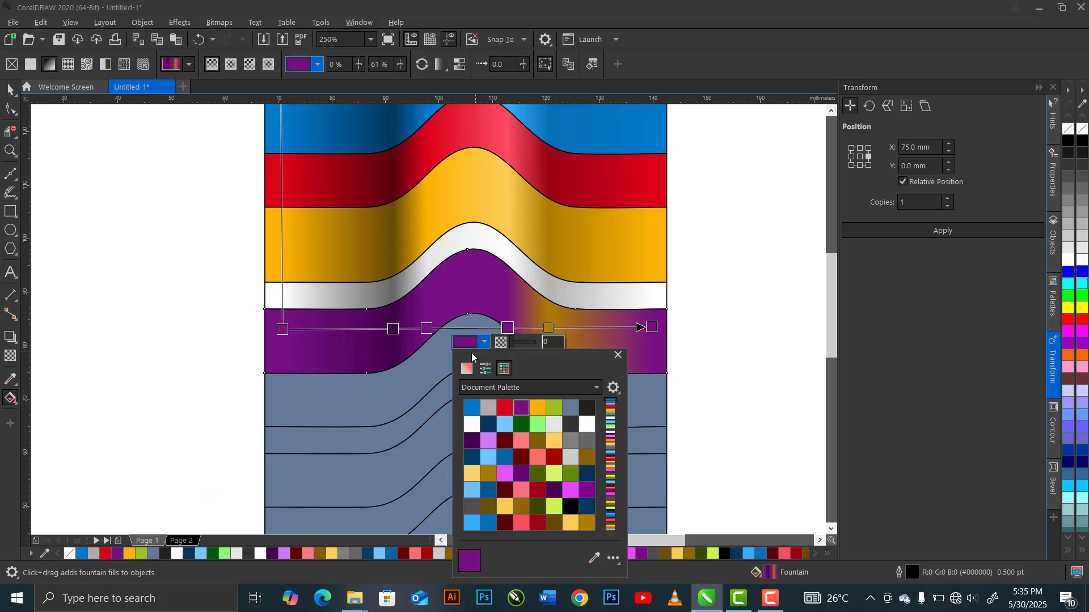
{"action": "left_click", "coordinate": [470, 370]}
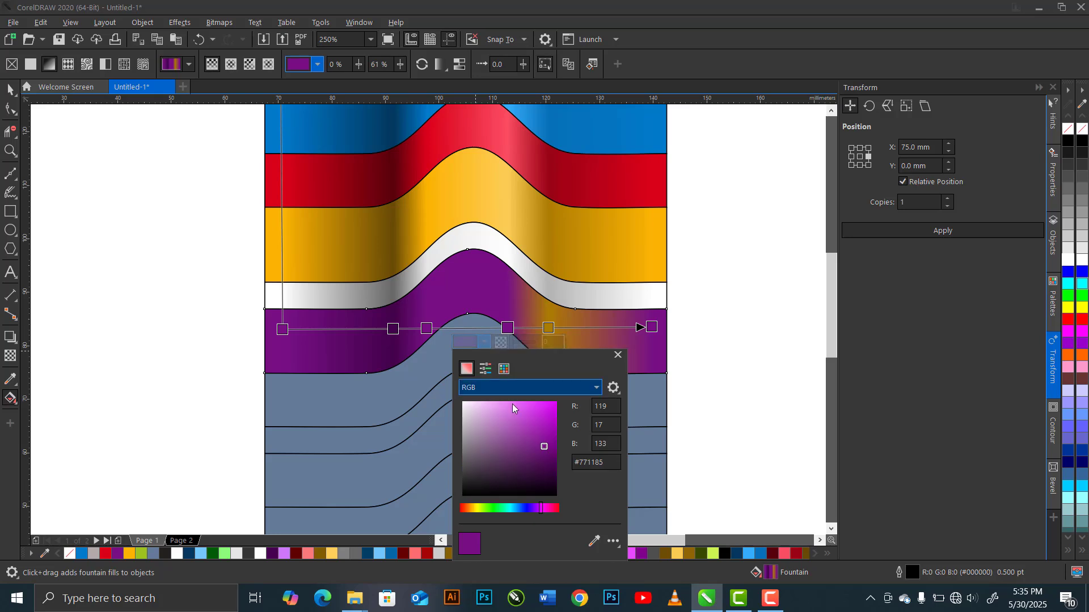
{"action": "left_click", "coordinate": [531, 403]}
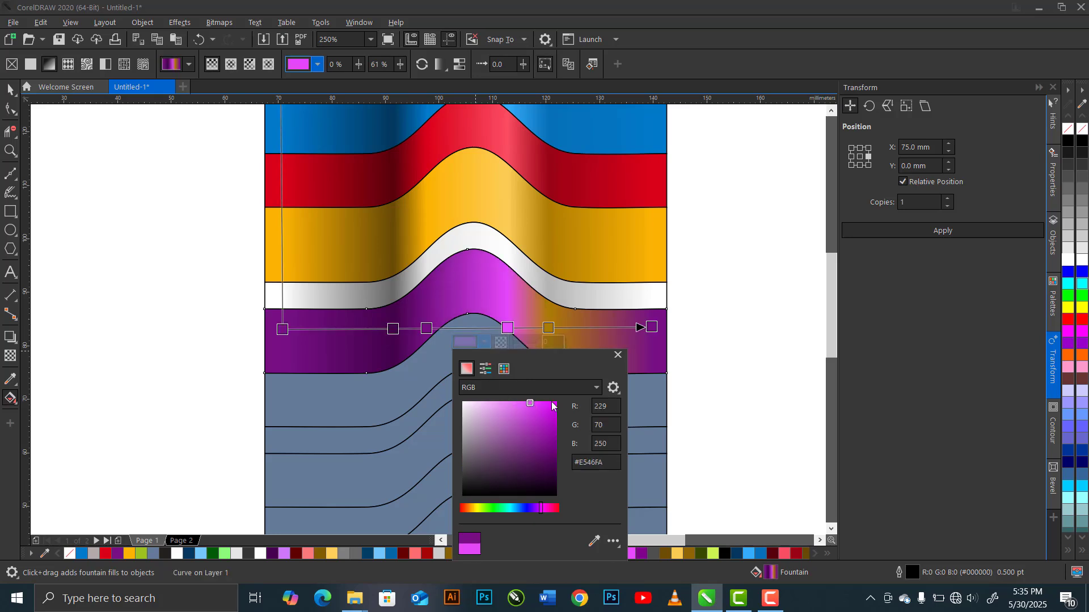
- Recolour the purple band's 72% gradient node purple #830394
{"action": "left_click", "coordinate": [551, 331]}
{"action": "left_click", "coordinate": [550, 329]}
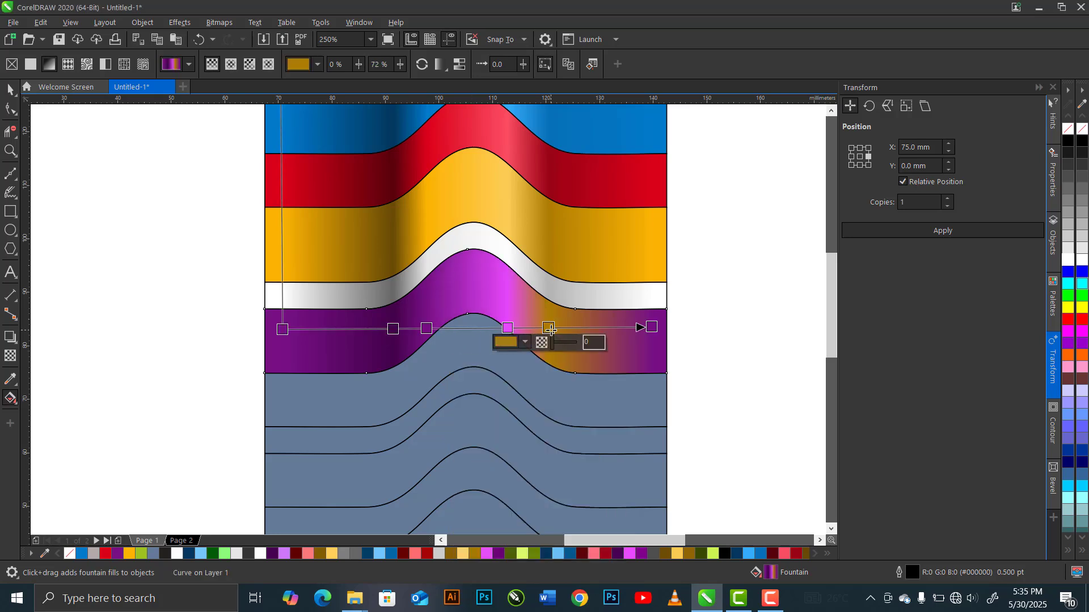
{"action": "left_click", "coordinate": [119, 556]}
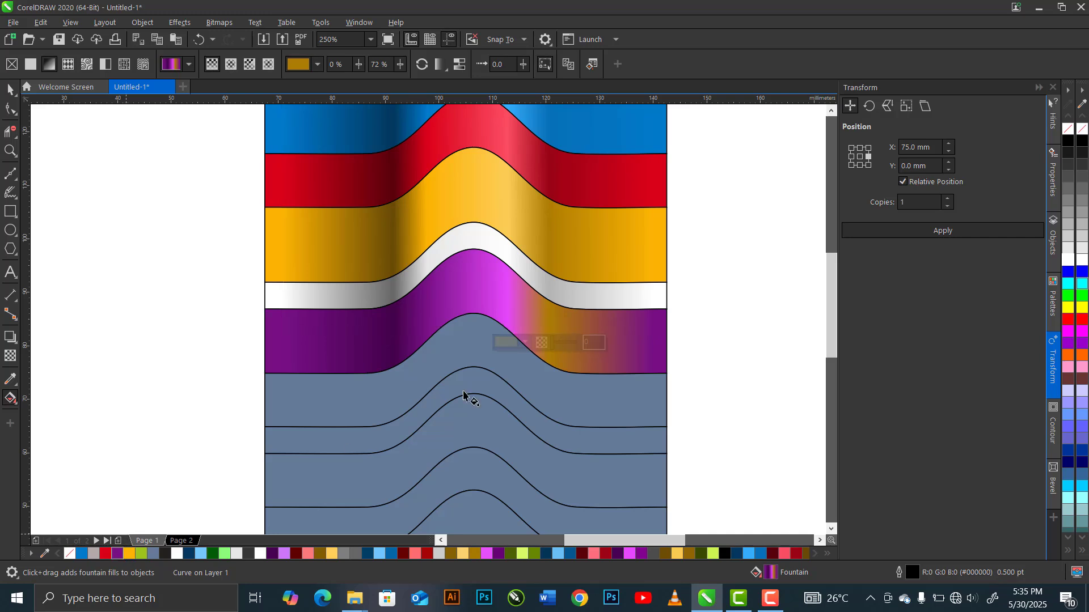
{"action": "left_click", "coordinate": [502, 342]}
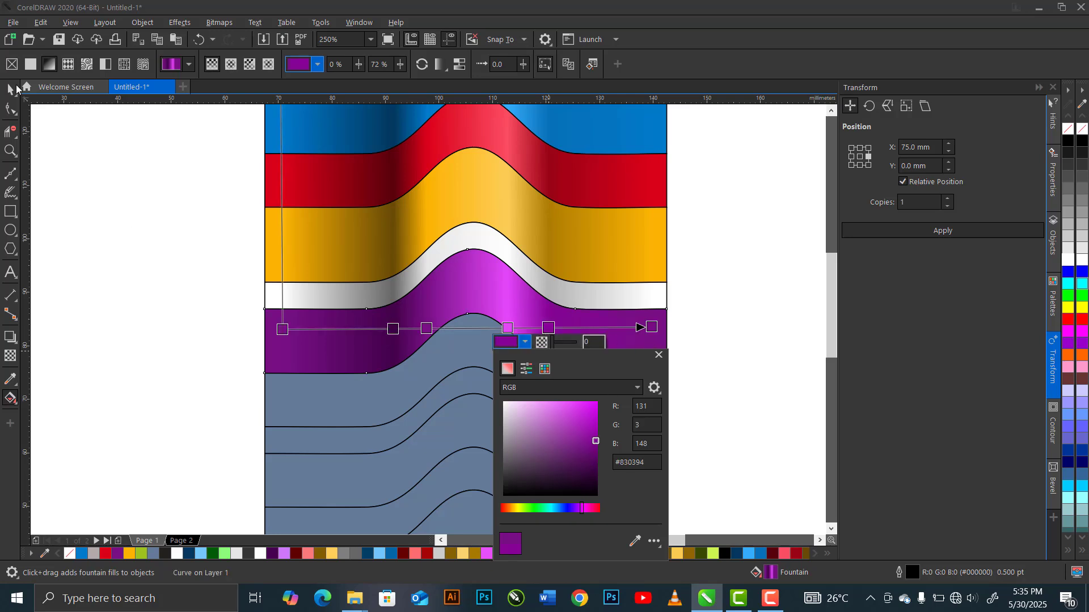
- Copy the purple band's gradient fill onto the grey-blue band directly below it
{"action": "left_click", "coordinate": [12, 89]}
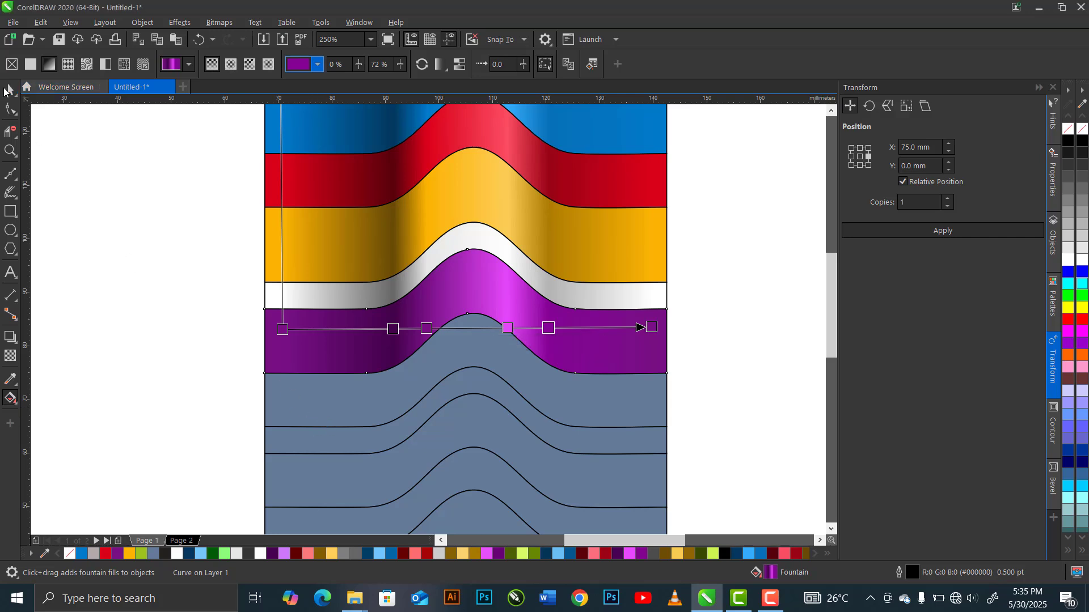
{"action": "left_click", "coordinate": [7, 90]}
{"action": "left_click", "coordinate": [311, 399]}
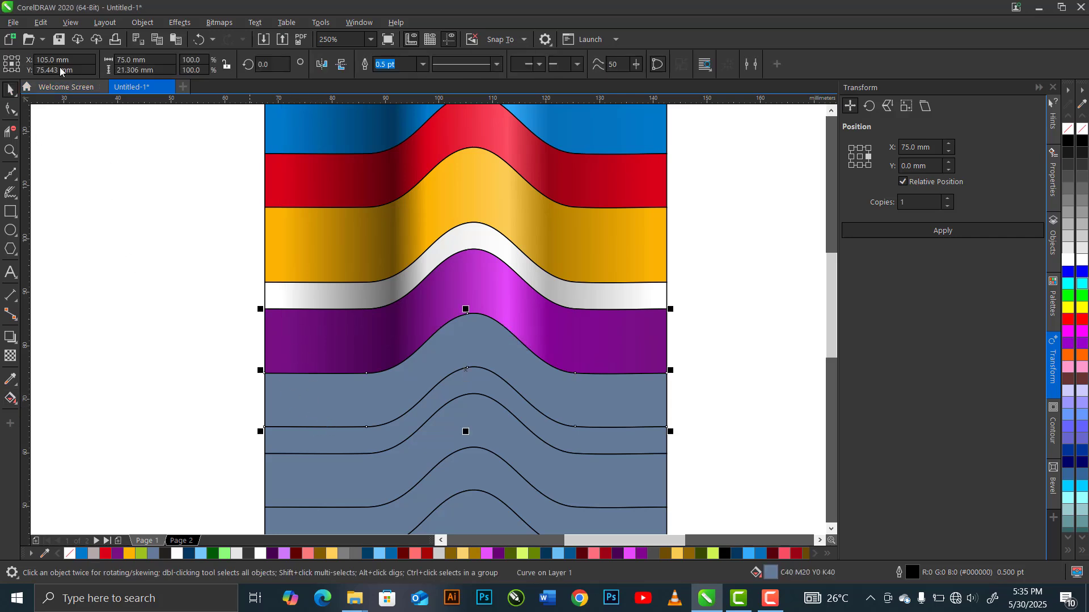
{"action": "left_click", "coordinate": [37, 22]}
{"action": "left_click", "coordinate": [102, 113]}
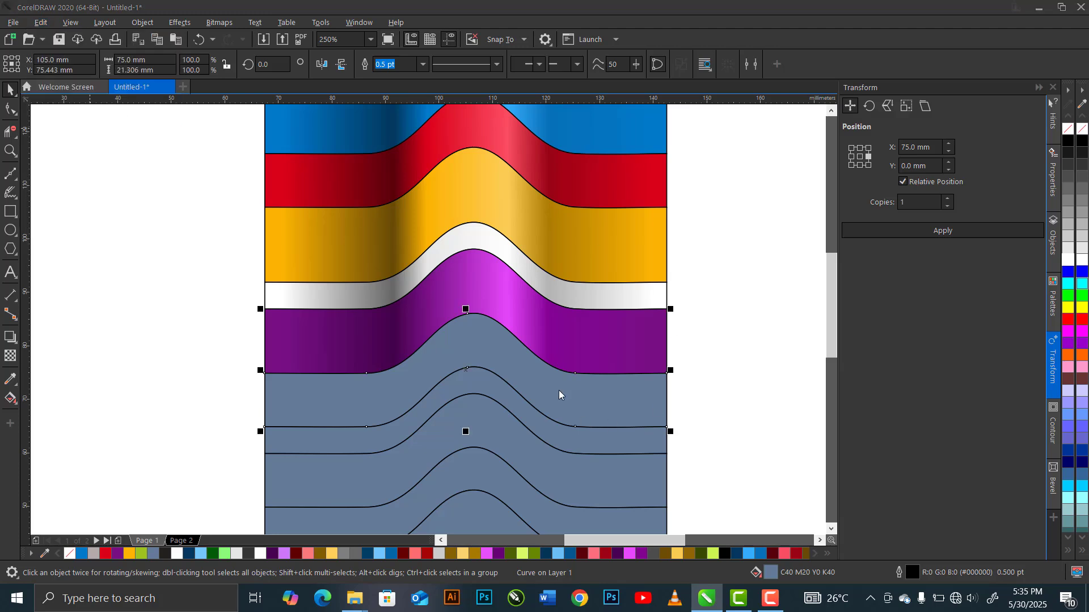
{"action": "left_click", "coordinate": [542, 322]}
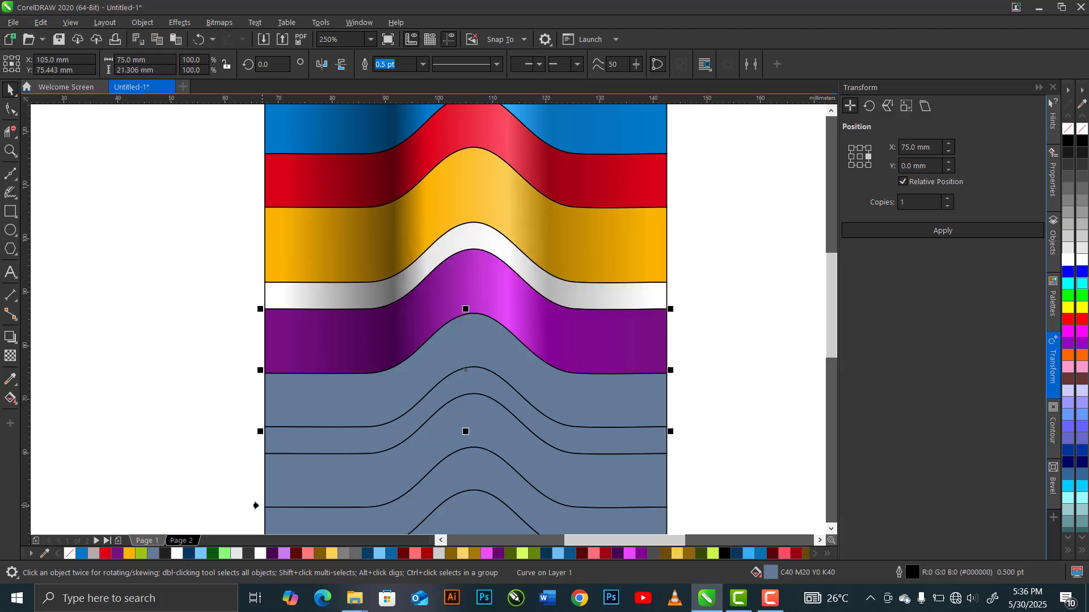
{"action": "left_click", "coordinate": [299, 353]}
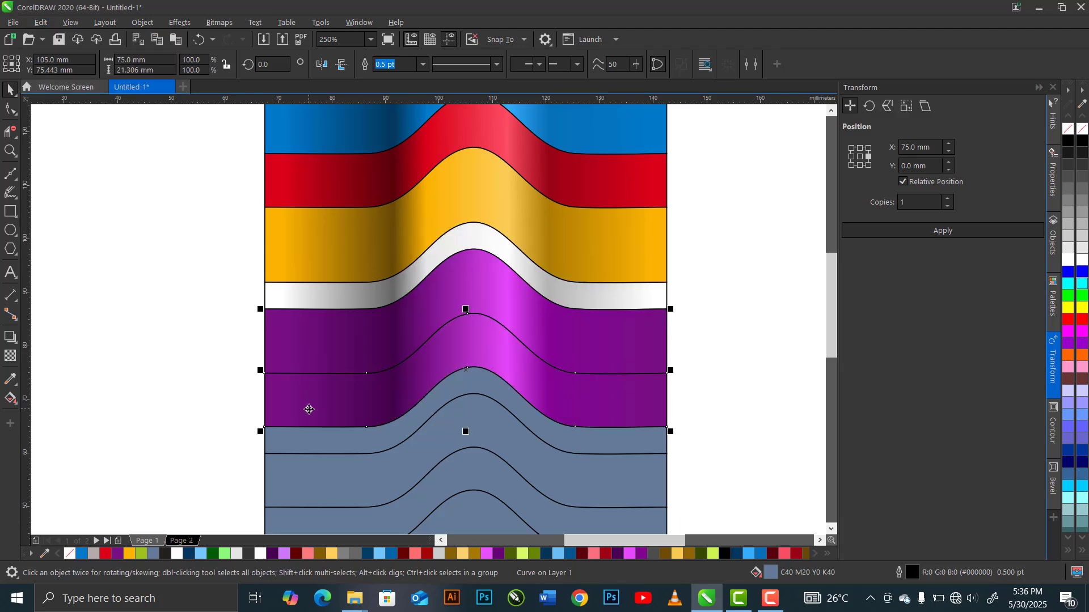
- Recolour the lower purple band's start gradient node green #9BC41C and its 30% node a very dark shade of that green
{"action": "left_click", "coordinate": [9, 395]}
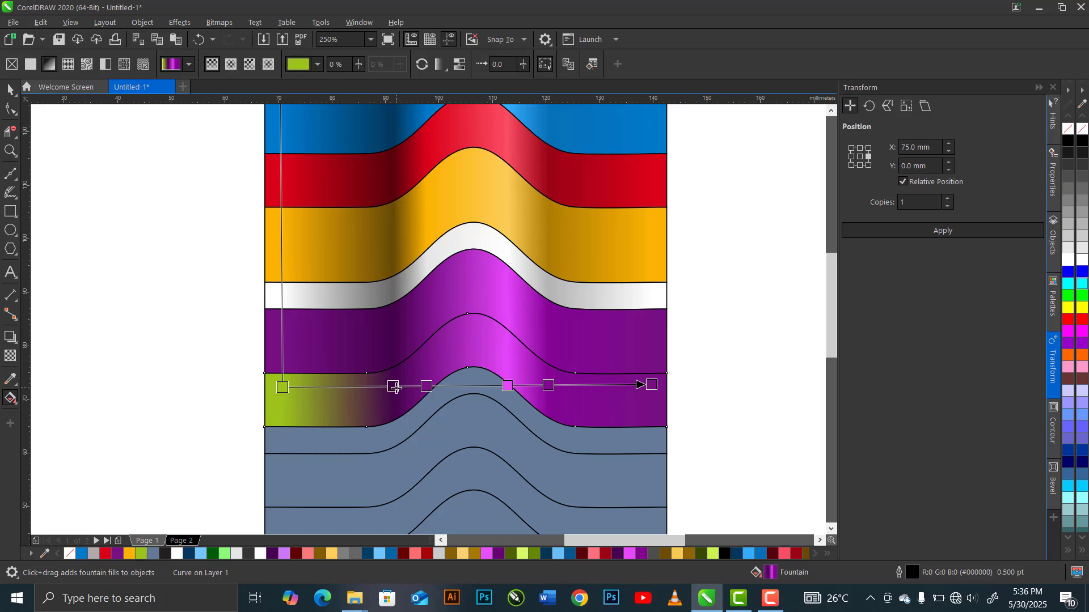
{"action": "left_click", "coordinate": [141, 555]}
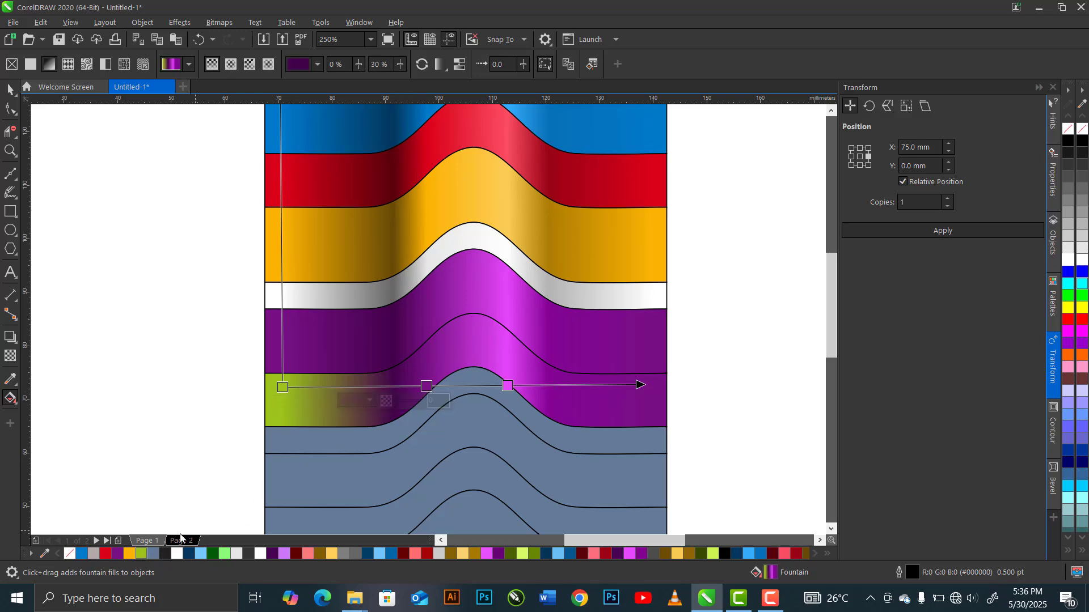
{"action": "left_click", "coordinate": [367, 402]}
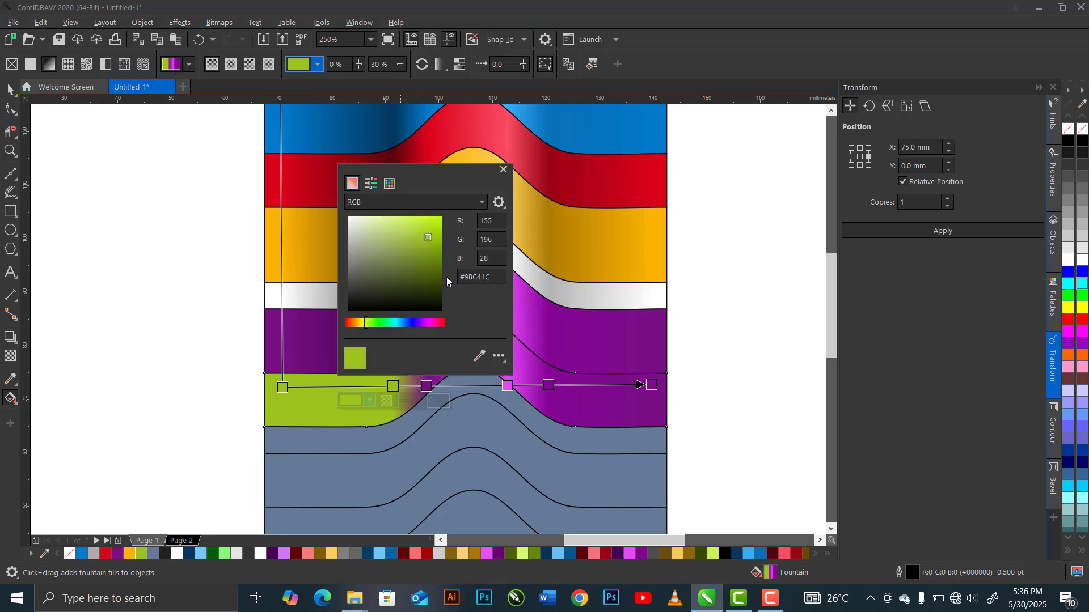
{"action": "left_click", "coordinate": [440, 275]}
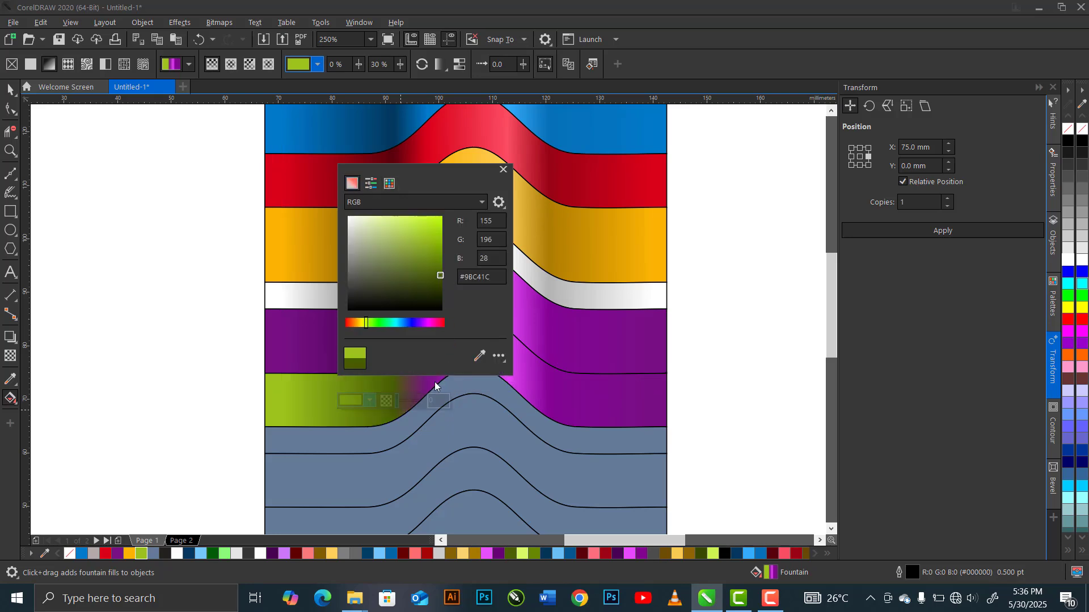
- Recolour the 39% gradient node of the band below the purple one green #9BC41C
{"action": "left_click", "coordinate": [426, 387]}
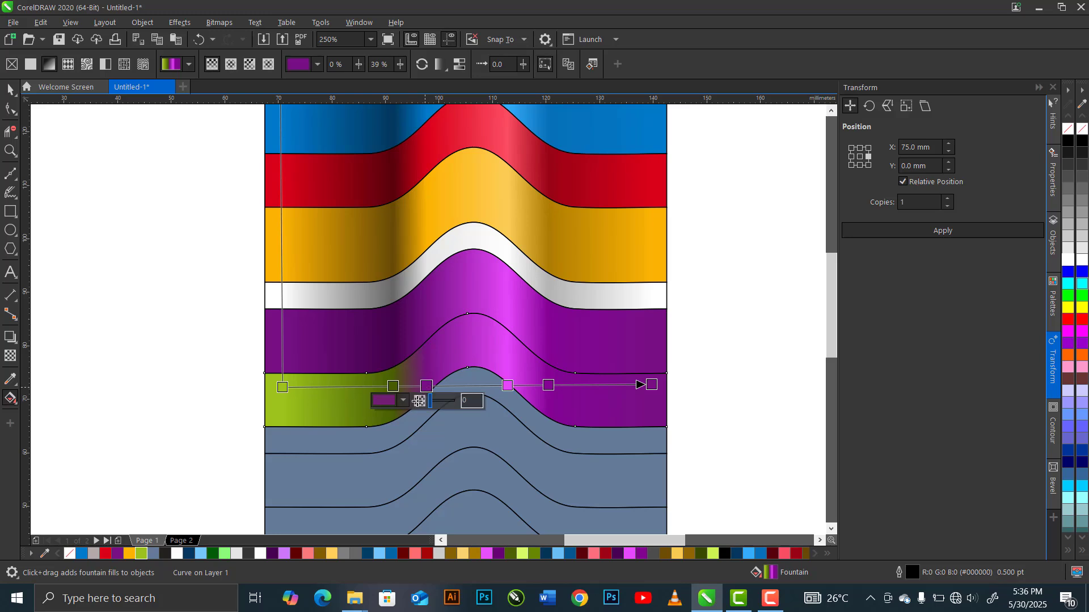
{"action": "left_click_drag", "start_coordinate": [135, 558], "coordinate": [425, 399]}
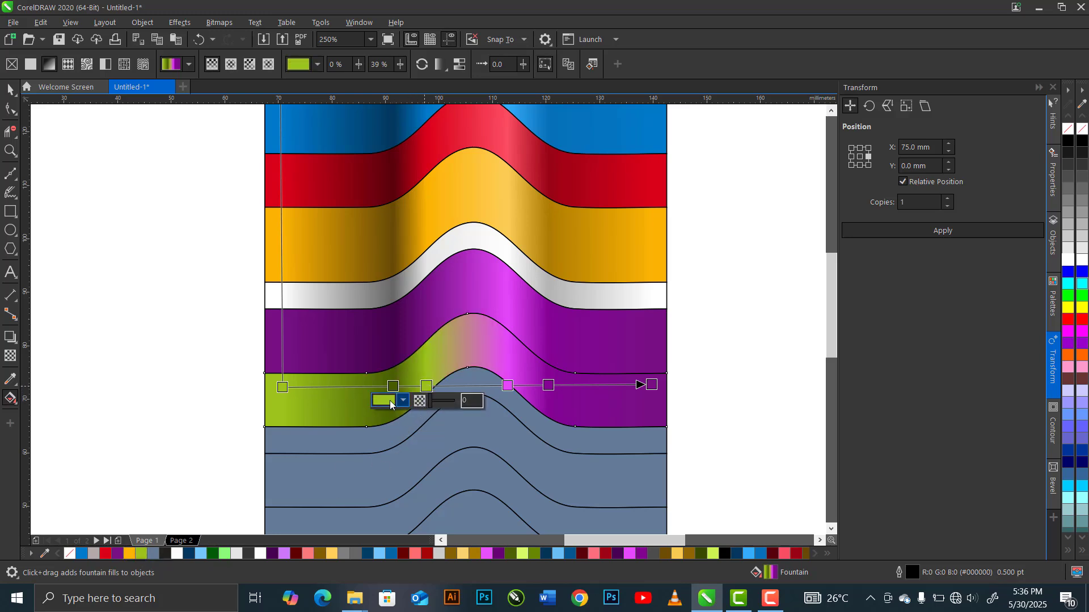
{"action": "left_click", "coordinate": [390, 400]}
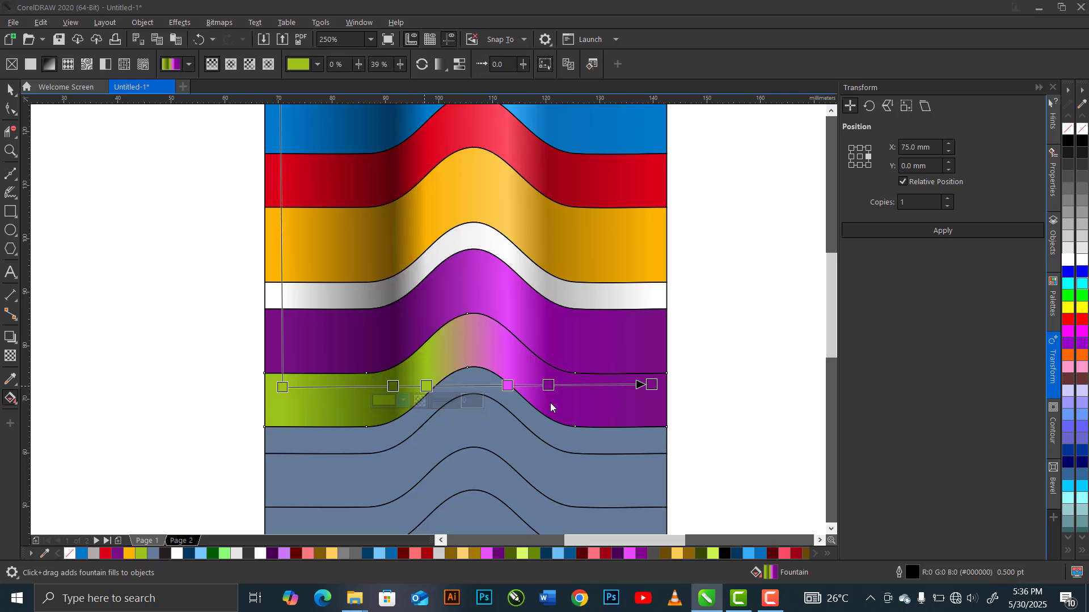
- Recolour the green band's 61% gradient node a bright, lighter tint of green #9BC41C
{"action": "left_click", "coordinate": [508, 386]}
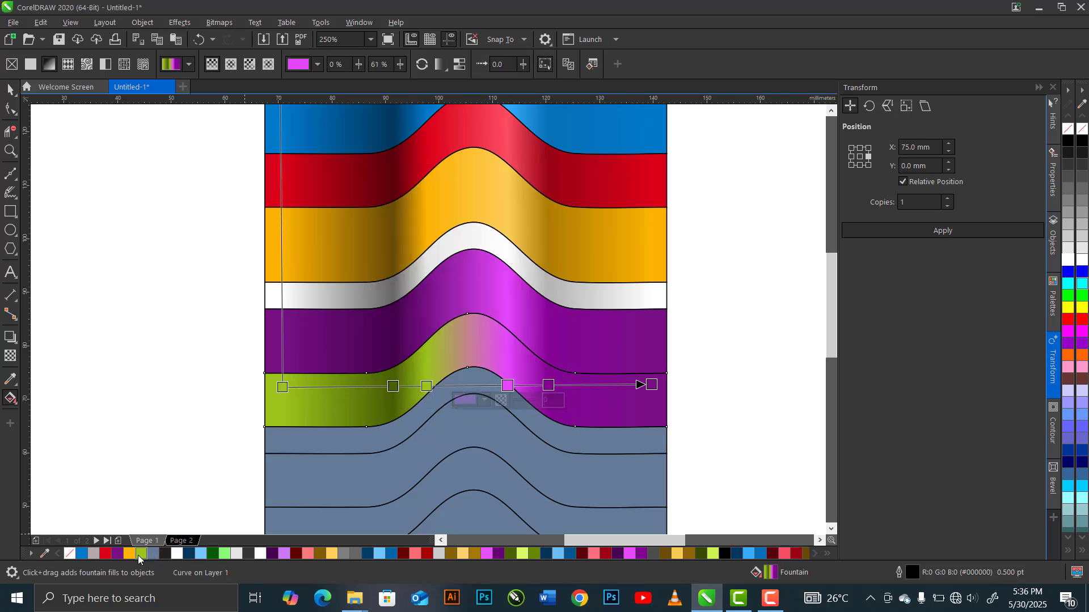
{"action": "left_click_drag", "start_coordinate": [139, 557], "coordinate": [508, 388]}
{"action": "left_click", "coordinate": [467, 401]}
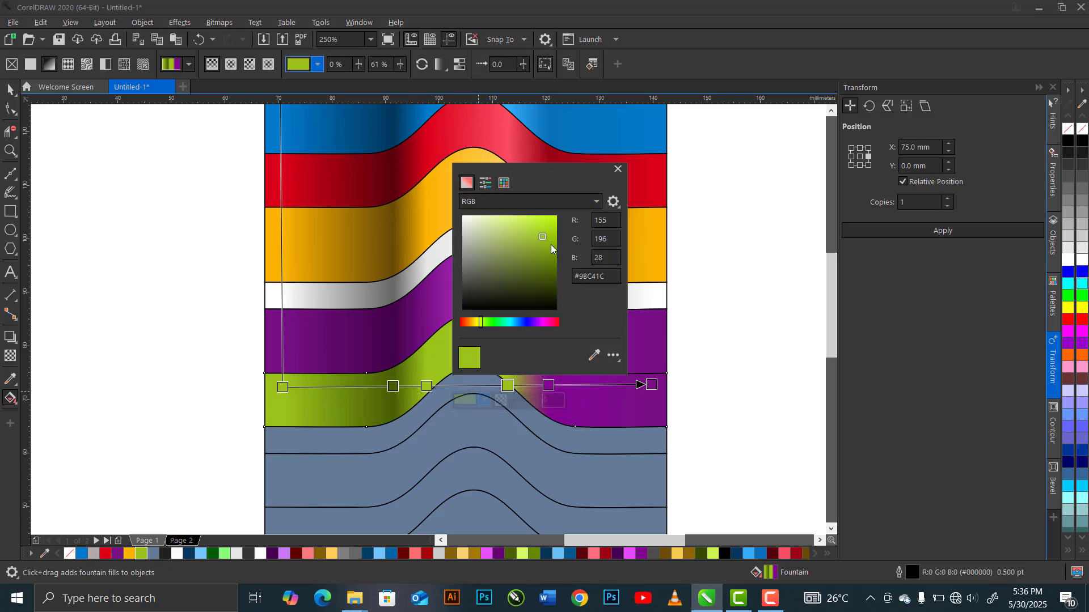
{"action": "left_click", "coordinate": [536, 217]}
{"action": "left_click_drag", "start_coordinate": [533, 215], "coordinate": [525, 217]}
- Recolour the green band's 72% gradient node a darker shade of #9BC41C and its end node green #9BC41C
{"action": "left_click", "coordinate": [546, 385]}
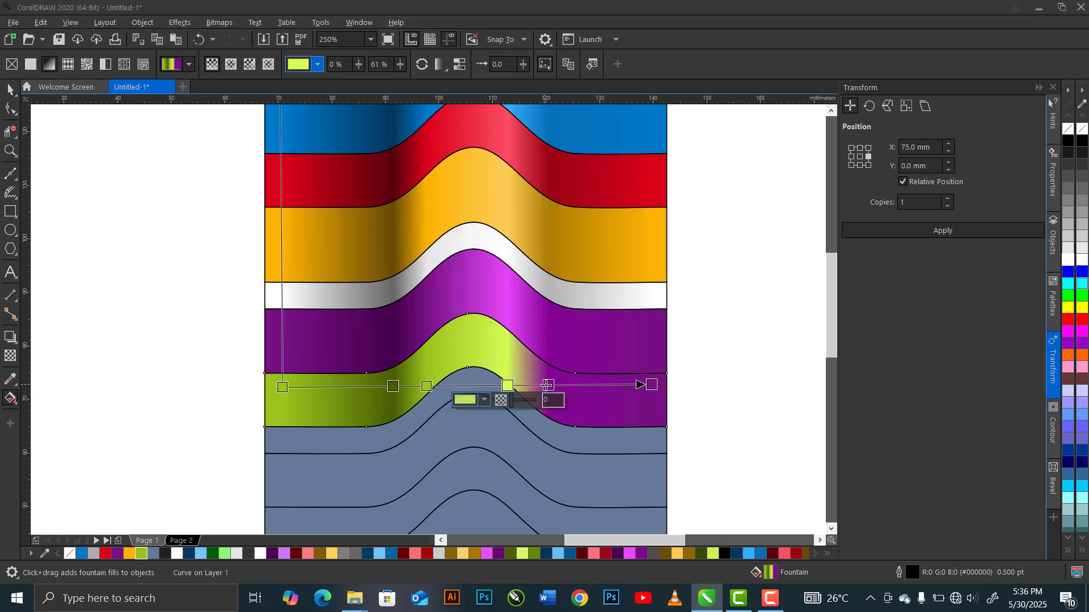
{"action": "double_click", "coordinate": [546, 385]}
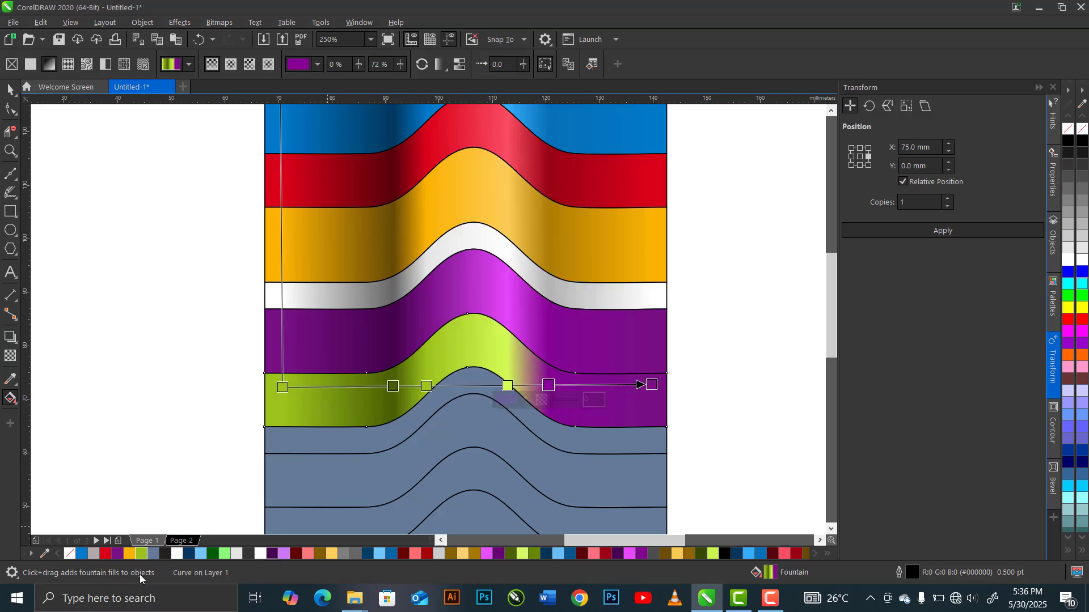
{"action": "left_click", "coordinate": [141, 554]}
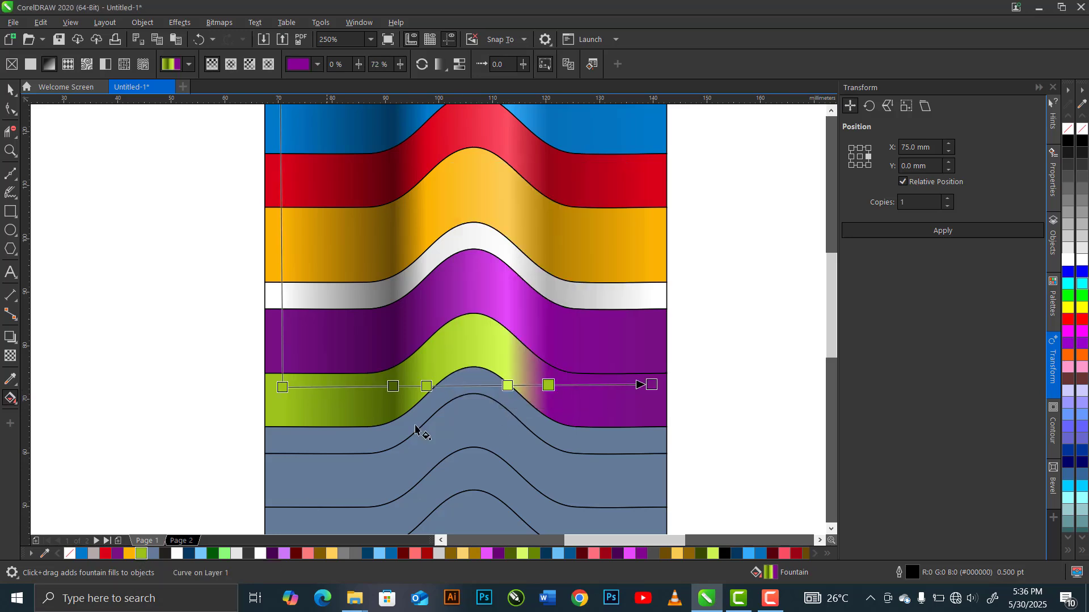
{"action": "left_click", "coordinate": [549, 385]}
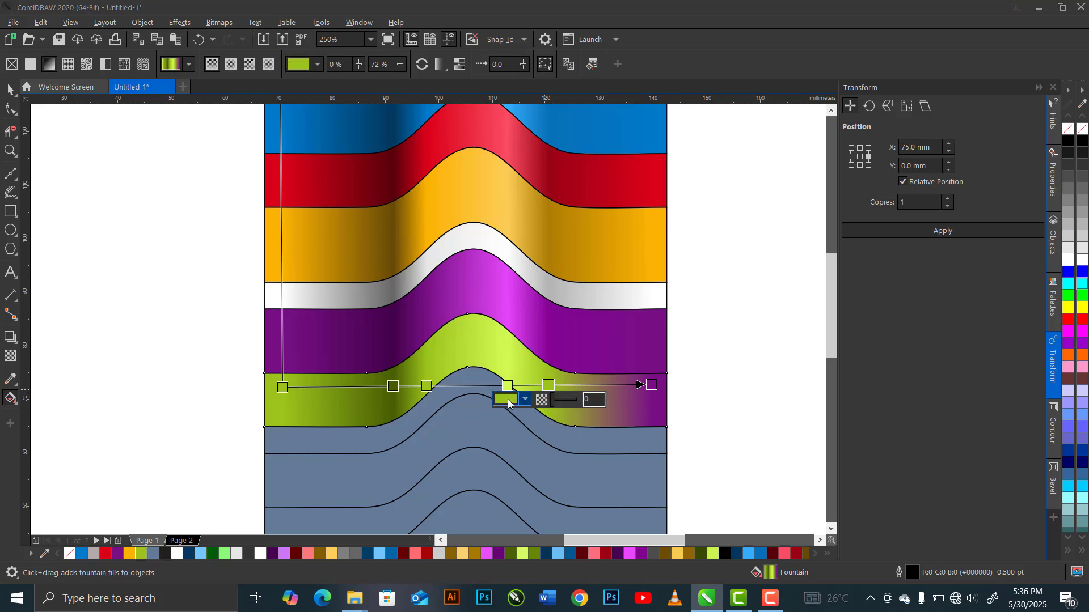
{"action": "left_click", "coordinate": [507, 400]}
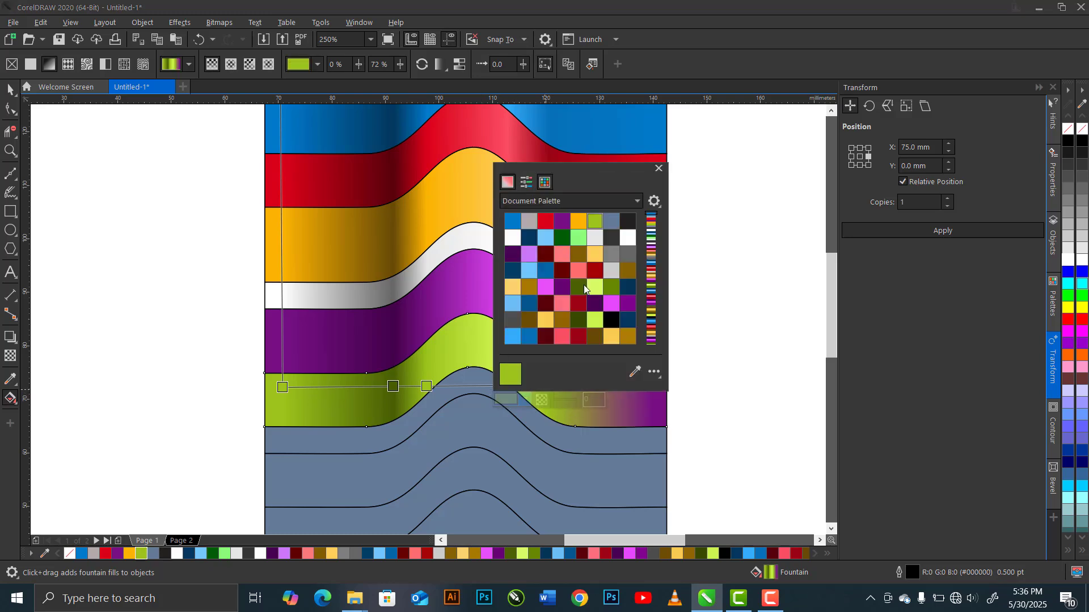
{"action": "left_click", "coordinate": [596, 256]}
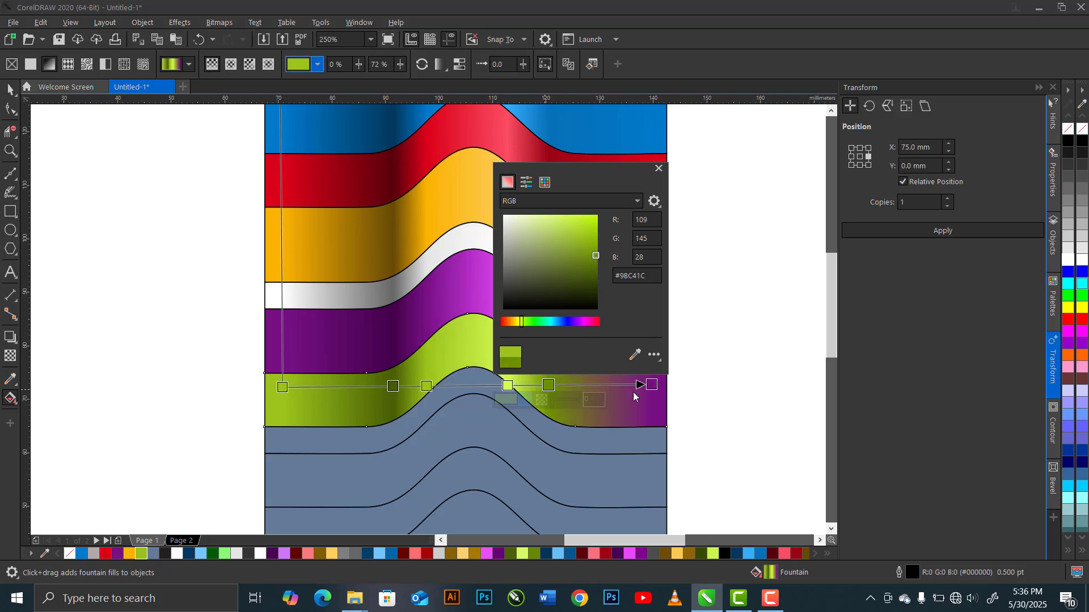
{"action": "left_click", "coordinate": [652, 386]}
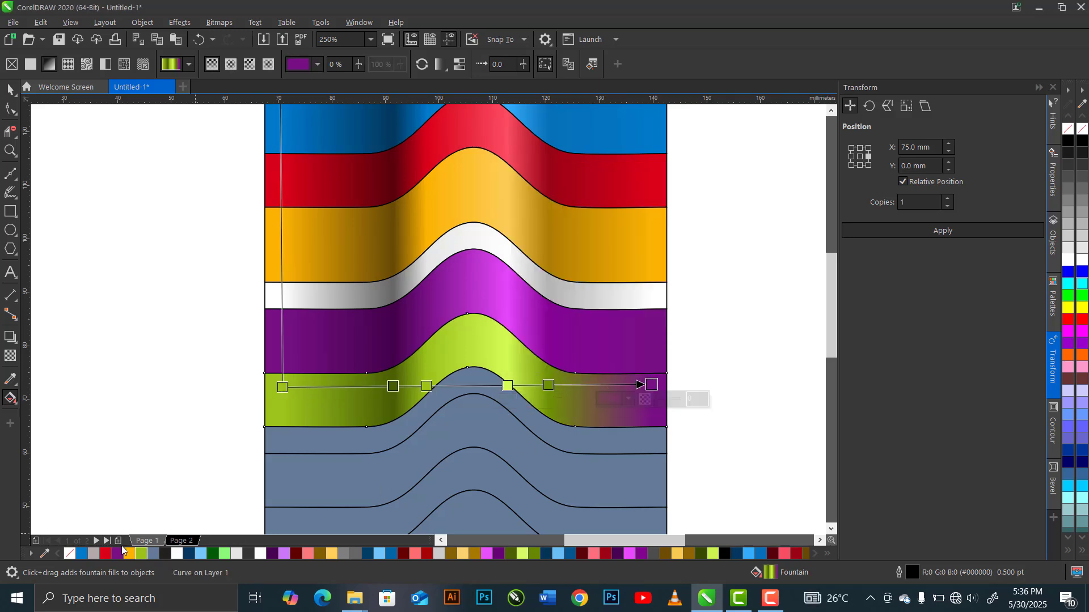
{"action": "left_click", "coordinate": [142, 555]}
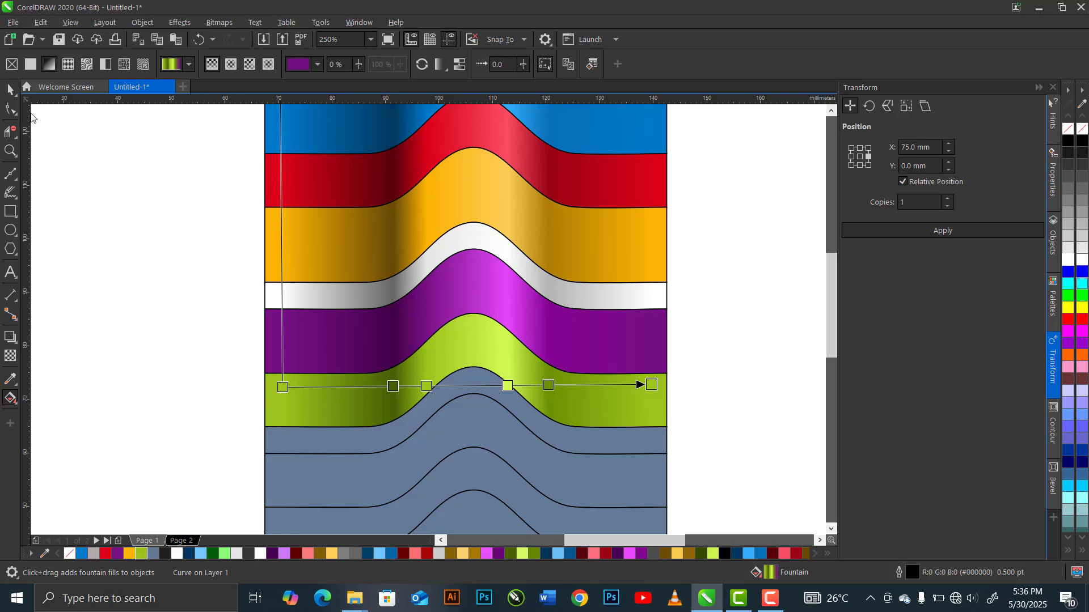
- Copy the blue band's gradient fill onto the narrow grey-blue band directly below the green one
{"action": "left_click", "coordinate": [9, 90]}
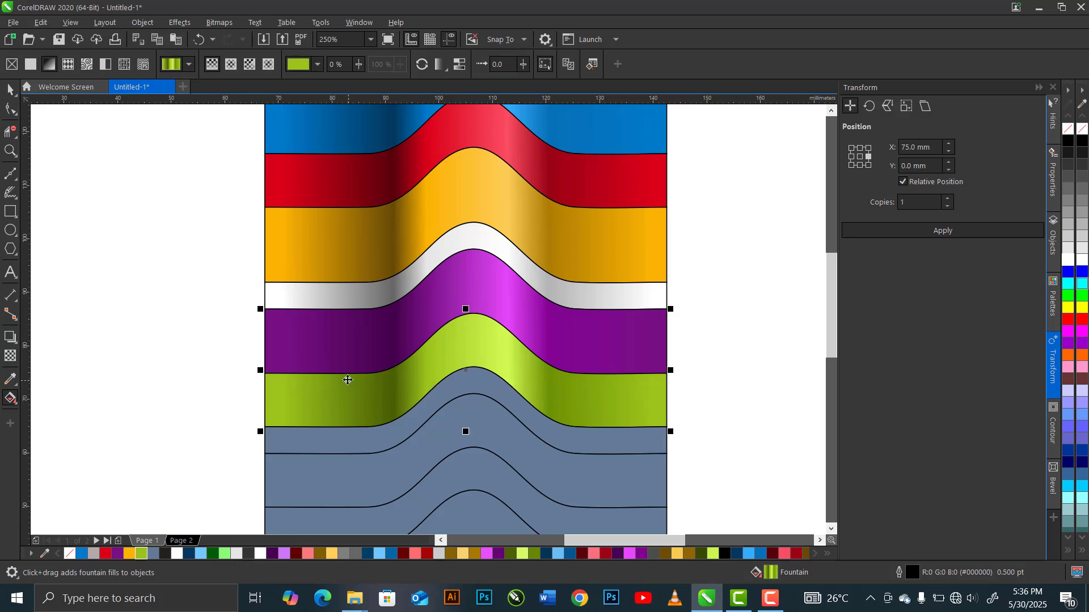
{"action": "scroll", "coordinate": [347, 380], "scroll_direction": "down", "scroll_amount": 2}
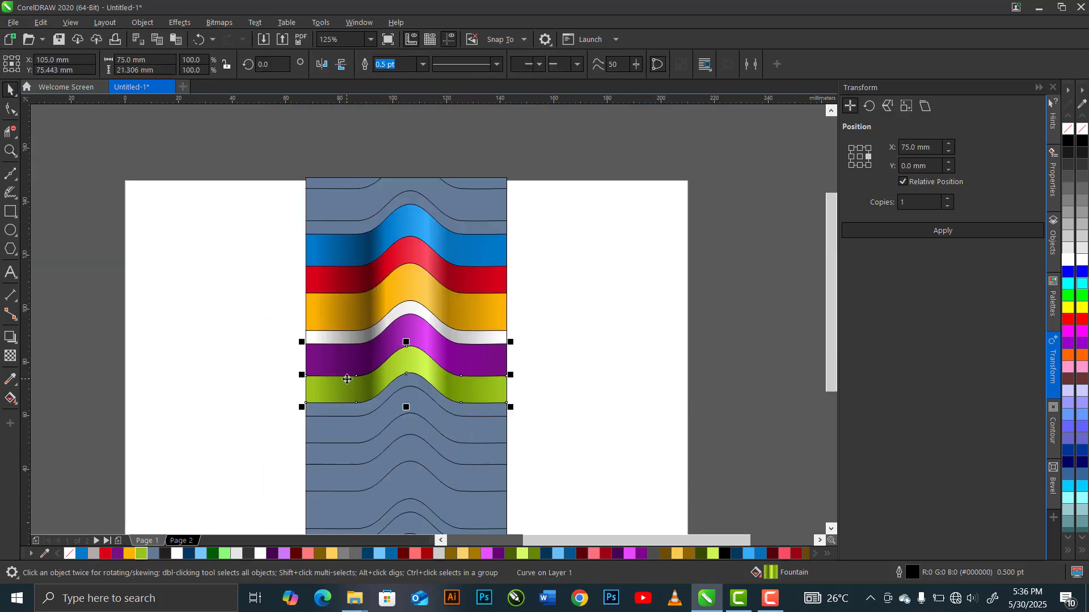
{"action": "left_click", "coordinate": [331, 419]}
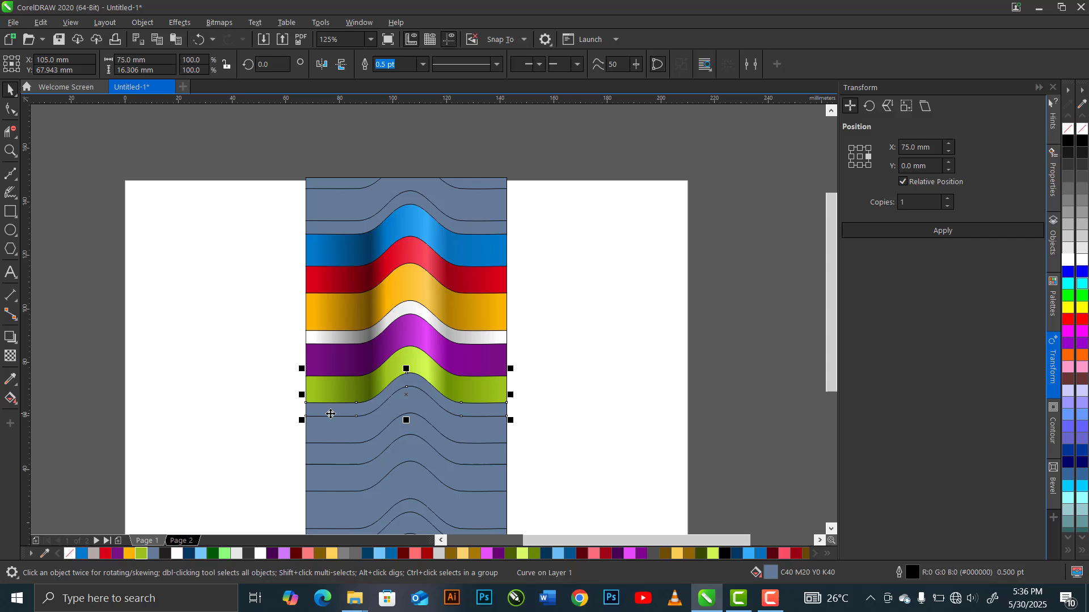
{"action": "left_click", "coordinate": [44, 23]}
{"action": "left_click", "coordinate": [94, 114]}
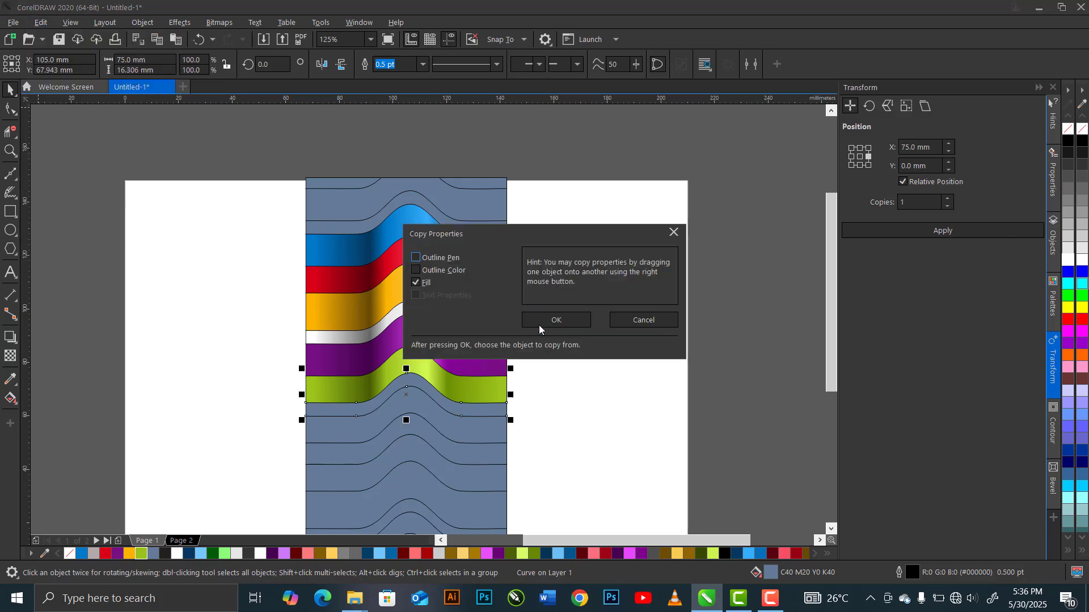
{"action": "left_click", "coordinate": [539, 325]}
{"action": "left_click", "coordinate": [342, 254]}
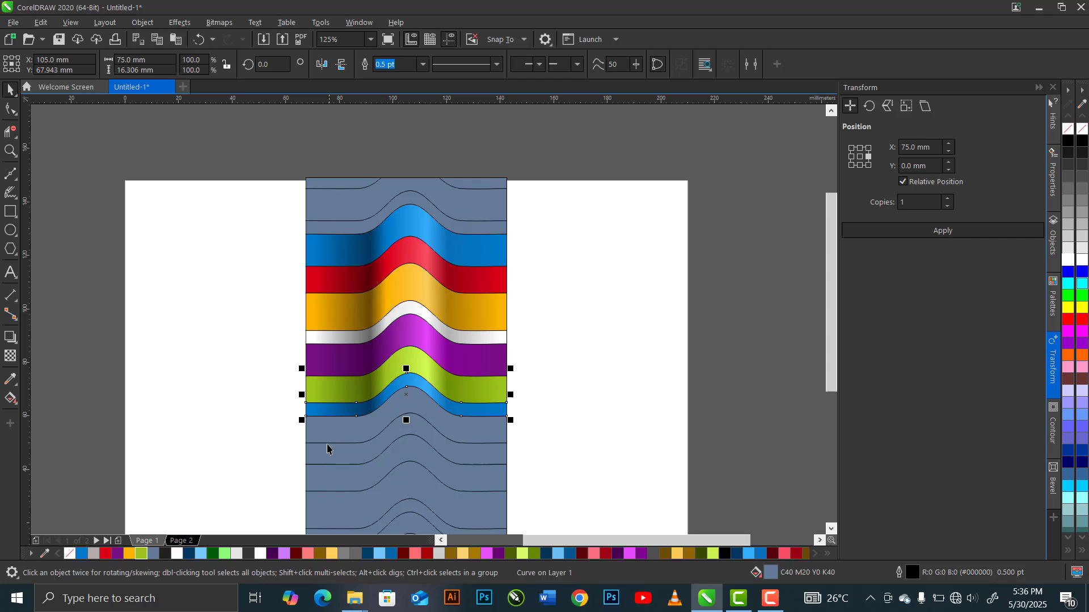
- Copy the red band's gradient fill onto the grey-blue band directly below the narrow blue one
{"action": "left_click", "coordinate": [40, 22]}
{"action": "left_click", "coordinate": [94, 115]}
{"action": "left_click", "coordinate": [538, 343]}
{"action": "left_click", "coordinate": [343, 284]}
- Copy the yellow band's gradient fill onto the grey-blue band directly below the lower red one
{"action": "left_click", "coordinate": [41, 23]}
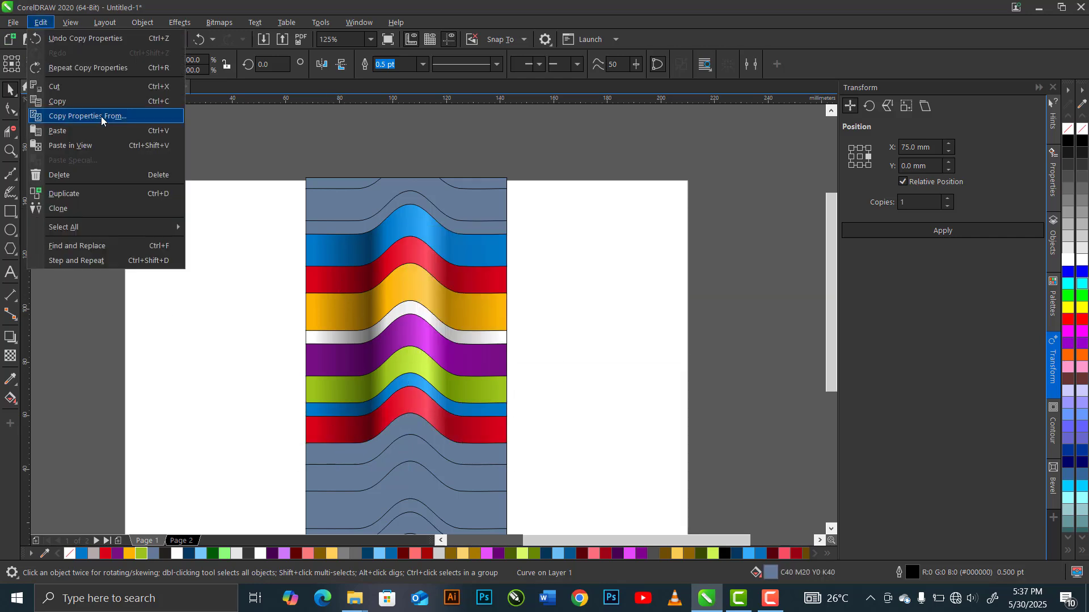
{"action": "left_click", "coordinate": [104, 119]}
{"action": "left_click", "coordinate": [558, 321]}
{"action": "left_click", "coordinate": [324, 312]}
- Copy the white band's gradient fill onto the grey-blue band directly below the lower yellow one
{"action": "left_click", "coordinate": [332, 480]}
{"action": "left_click", "coordinate": [41, 23]}
{"action": "left_click", "coordinate": [102, 117]}
{"action": "left_click", "coordinate": [576, 322]}
{"action": "left_click", "coordinate": [337, 339]}
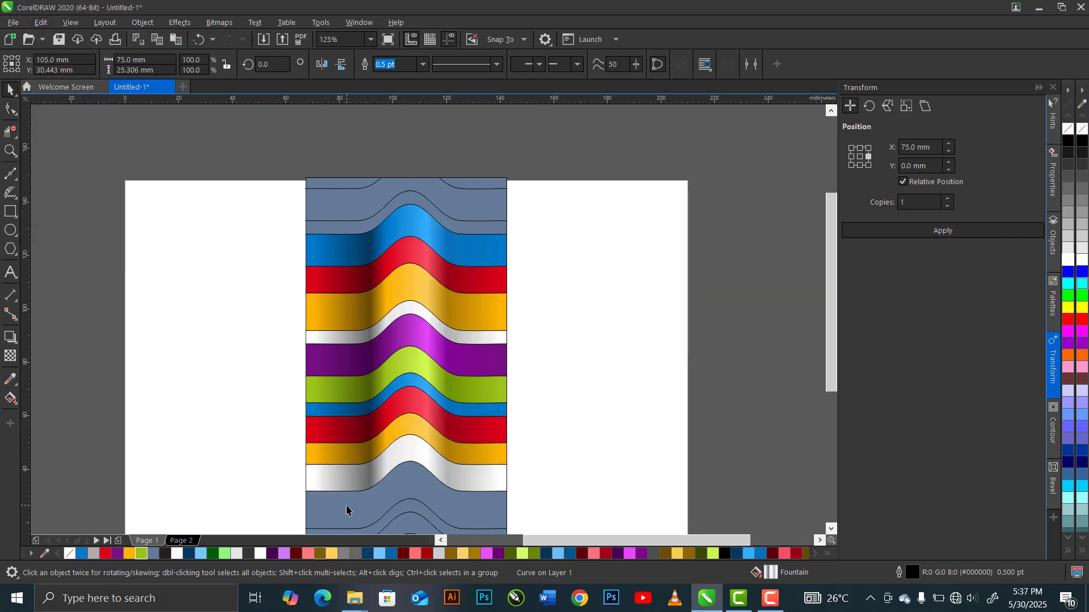
- Copy the green band's gradient fill onto the grey-blue band directly below the lower white one
{"action": "left_click", "coordinate": [347, 510]}
{"action": "left_click", "coordinate": [41, 23]}
{"action": "left_click", "coordinate": [102, 117]}
{"action": "left_click", "coordinate": [554, 319]}
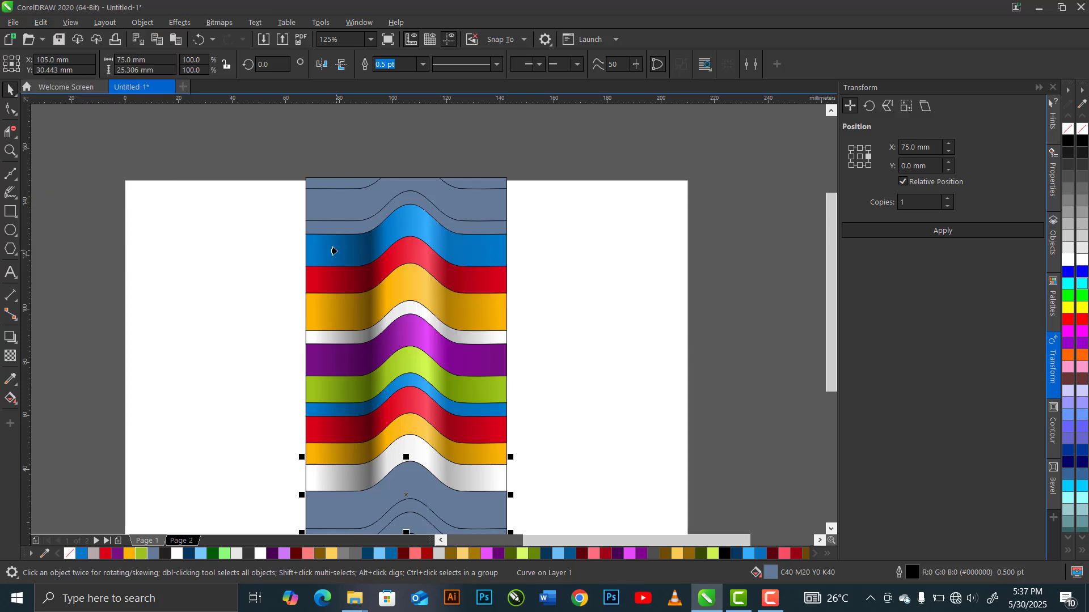
{"action": "left_click", "coordinate": [320, 386]}
- Copy the purple band's gradient fill onto the narrow grey-blue band directly below the lower green one
{"action": "scroll", "coordinate": [317, 397], "scroll_direction": "down", "scroll_amount": 2}
{"action": "left_click", "coordinate": [316, 408]}
{"action": "left_click", "coordinate": [41, 22]}
{"action": "left_click", "coordinate": [102, 117]}
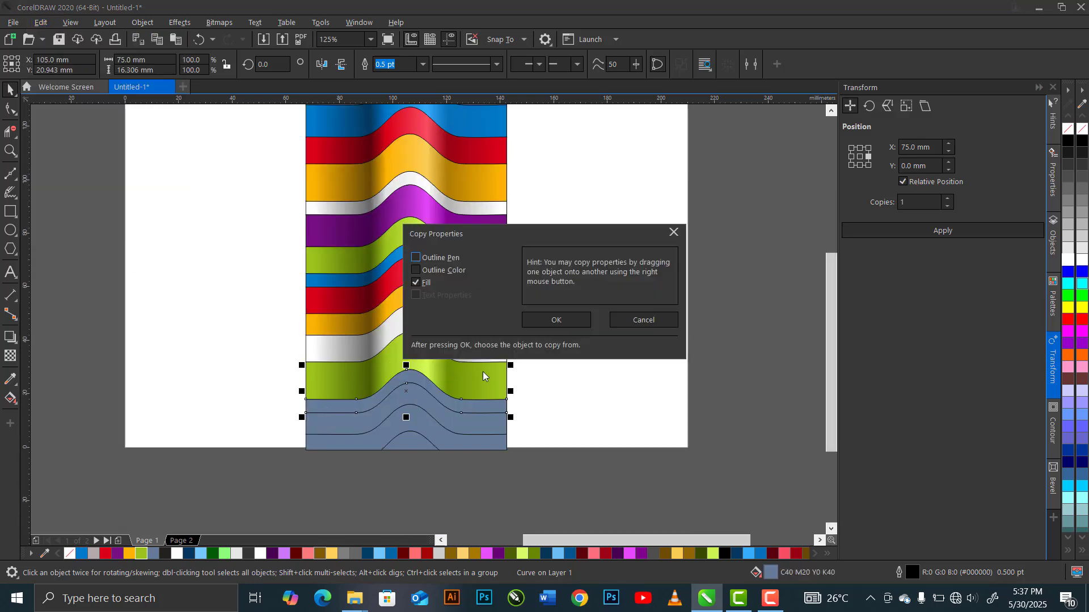
{"action": "left_click", "coordinate": [555, 320]}
{"action": "left_click", "coordinate": [338, 236]}
- Copy the blue band's gradient fill onto the grey-blue band directly below the lower narrow purple one
{"action": "left_click", "coordinate": [360, 439]}
{"action": "left_click", "coordinate": [555, 319]}
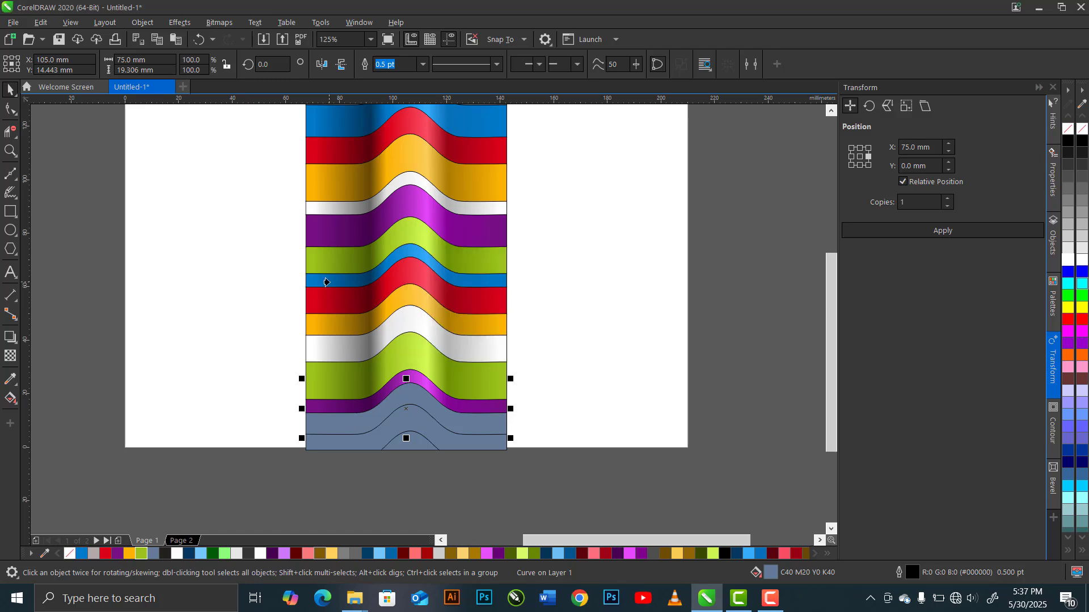
{"action": "left_click", "coordinate": [326, 282]}
- Copy the red band's gradient fill onto the lowest full-width band and the yellow one's onto the small grey-blue hump beneath it
{"action": "left_click", "coordinate": [335, 443]}
{"action": "left_click", "coordinate": [40, 22]}
{"action": "left_click", "coordinate": [102, 116]}
{"action": "left_click", "coordinate": [555, 319]}
{"action": "left_click", "coordinate": [314, 323]}
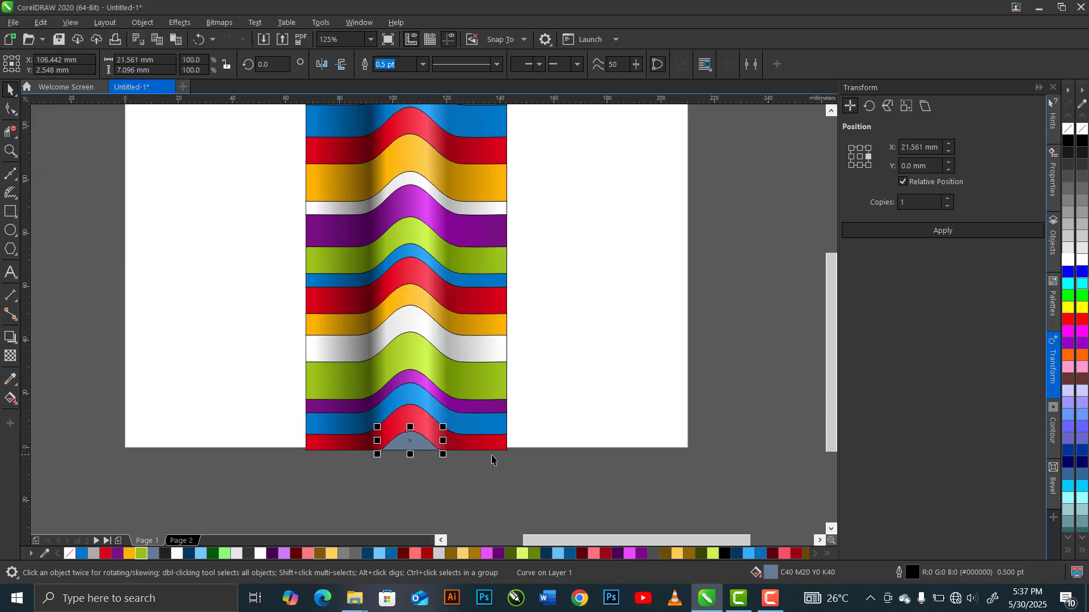
- Copy the green band's gradient fill onto the grey-blue band directly above the uppermost blue one
{"action": "scroll", "coordinate": [831, 237], "scroll_direction": "up", "scroll_amount": 3}
{"action": "left_click", "coordinate": [484, 193]}
{"action": "left_click", "coordinate": [41, 22]}
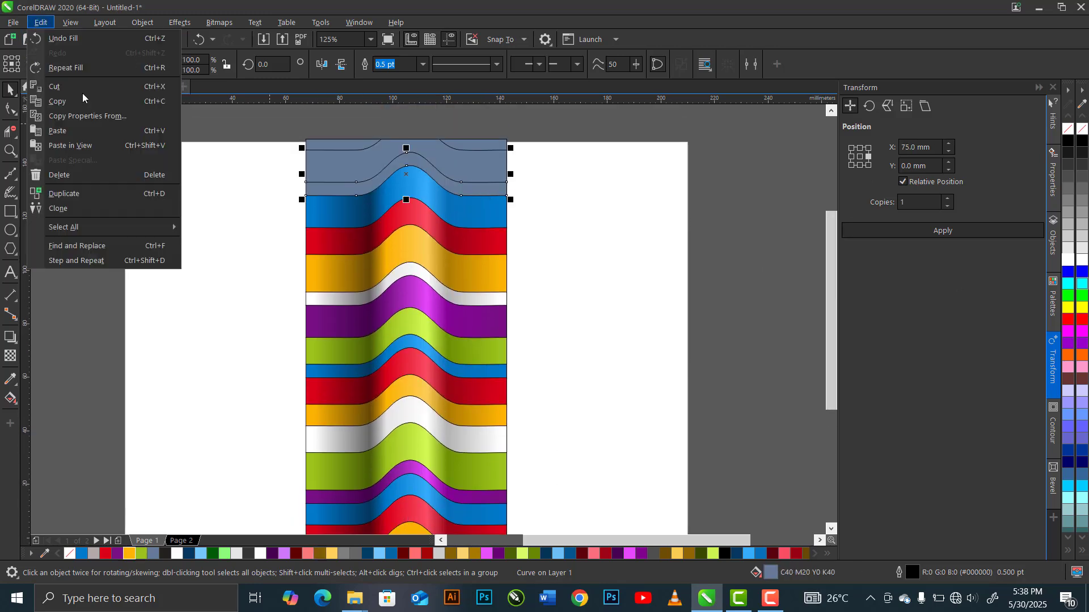
{"action": "left_click", "coordinate": [102, 117]}
{"action": "left_click", "coordinate": [556, 319]}
{"action": "left_click", "coordinate": [479, 349]}
- Copy the white band's gradient fill onto the grey-blue band directly above the uppermost green one
{"action": "left_click", "coordinate": [465, 165]}
{"action": "left_click", "coordinate": [41, 23]}
{"action": "left_click", "coordinate": [102, 117]}
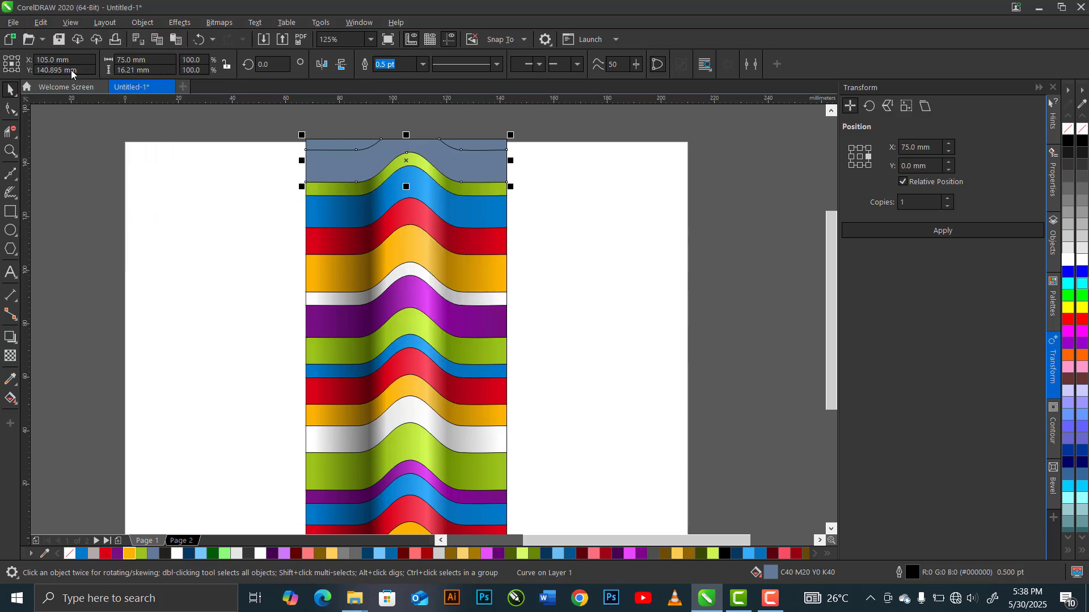
{"action": "left_click", "coordinate": [556, 320]}
{"action": "left_click", "coordinate": [477, 438]}
- Copy the yellow band's gradient fill onto the last grey-blue piece at the top edge of the artwork
{"action": "left_click", "coordinate": [40, 22]}
{"action": "left_click", "coordinate": [102, 117]}
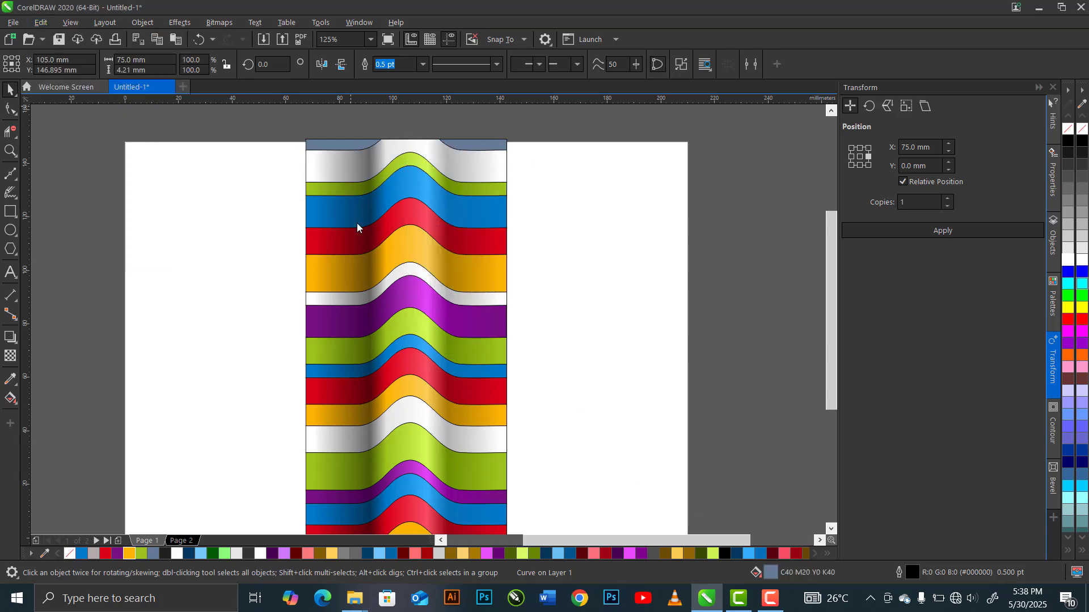
{"action": "left_click", "coordinate": [557, 320]}
{"action": "left_click", "coordinate": [473, 415]}
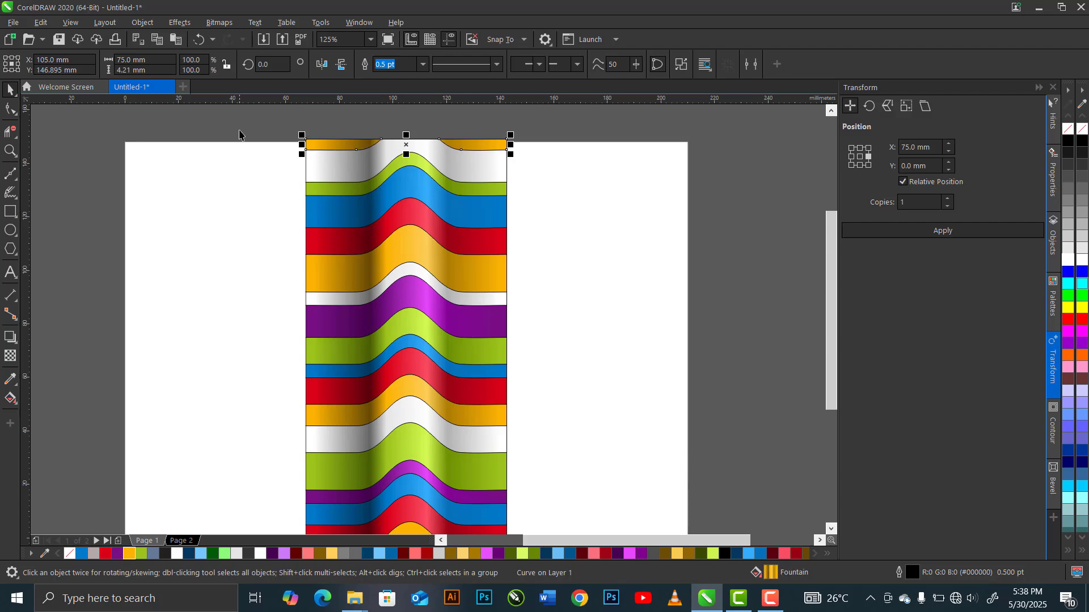
- Set the outline width of all the bands to None and group them
{"action": "left_click", "coordinate": [291, 219]}
{"action": "scroll", "coordinate": [293, 221], "scroll_direction": "down", "scroll_amount": 3}
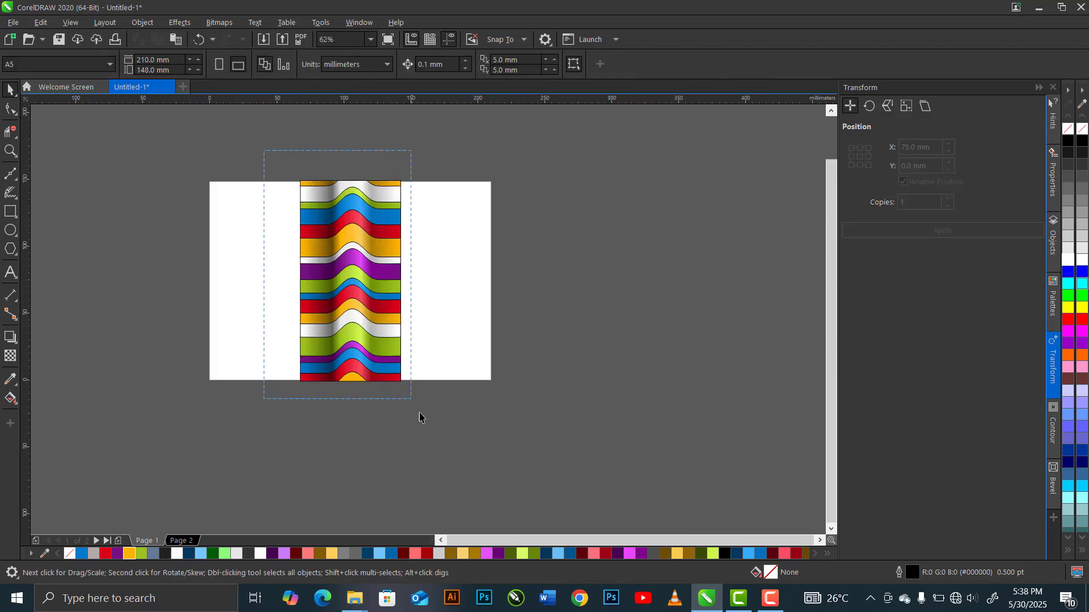
{"action": "left_click_drag", "start_coordinate": [419, 417], "coordinate": [440, 438]}
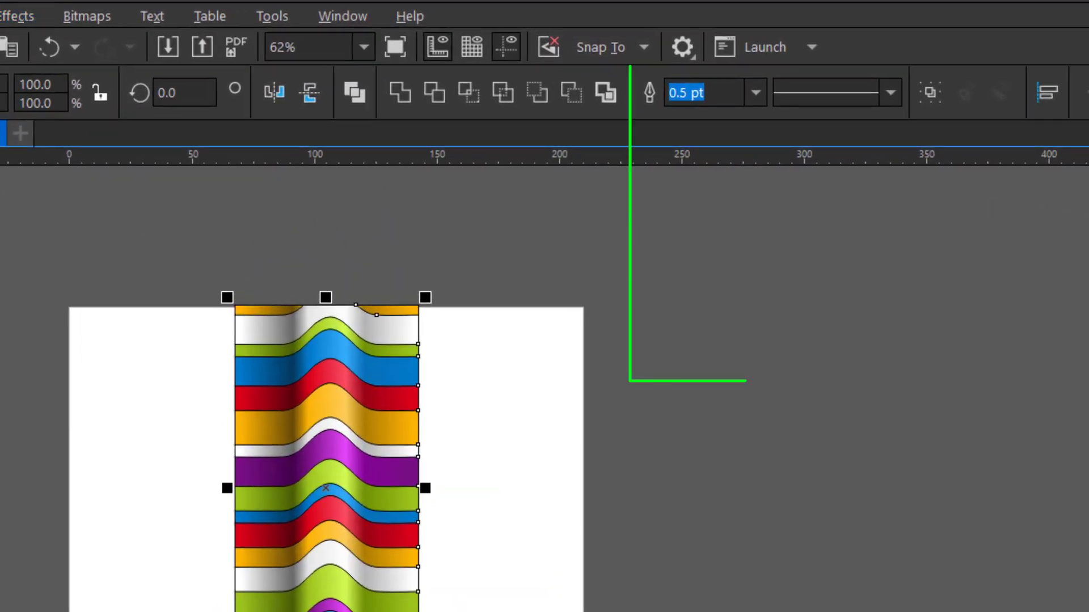
{"action": "left_click", "coordinate": [755, 92]}
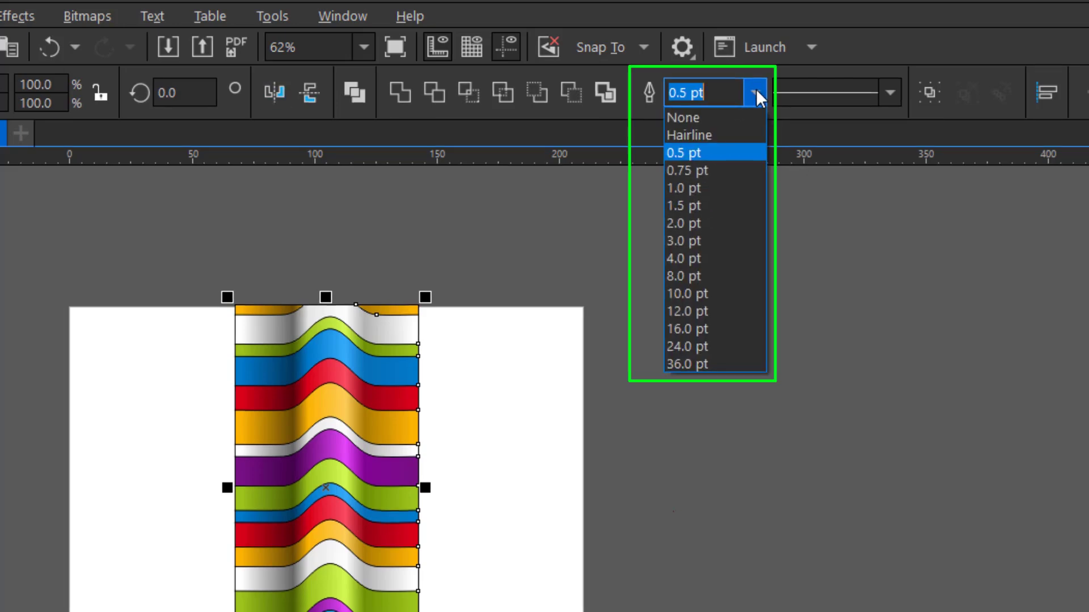
{"action": "left_click", "coordinate": [688, 114]}
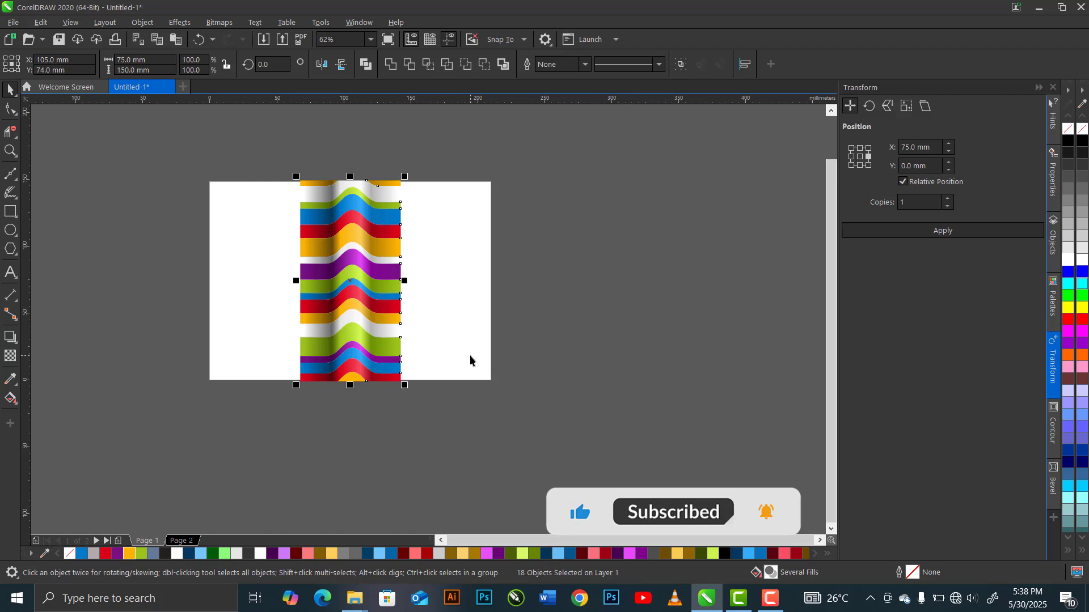
{"action": "key", "text": "ctrl+g"}
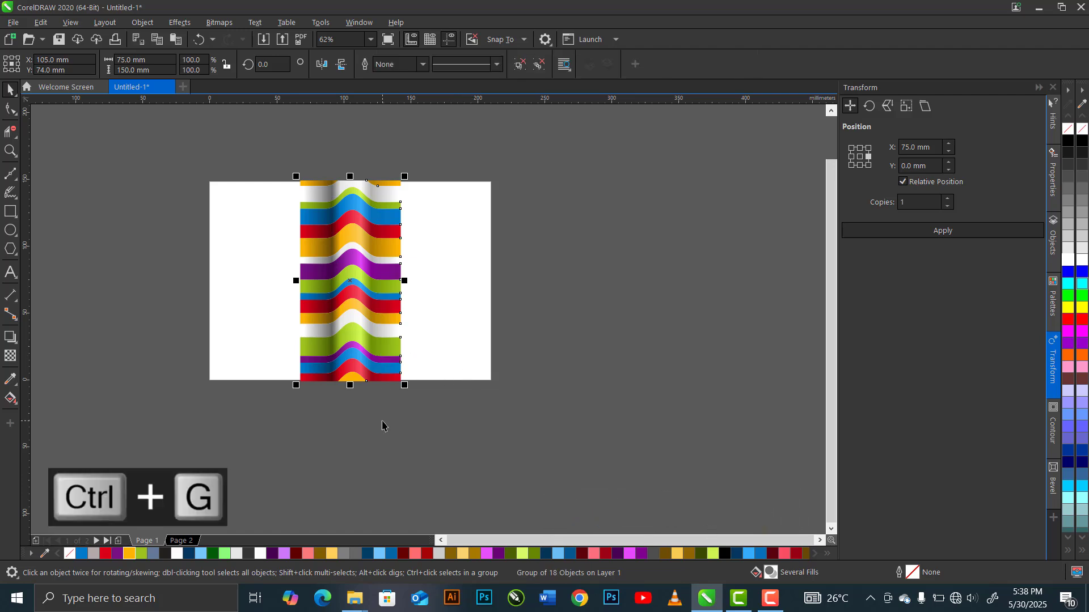
{"action": "key", "text": "Escape"}
{"action": "scroll", "coordinate": [343, 230], "scroll_direction": "up", "scroll_amount": 2}
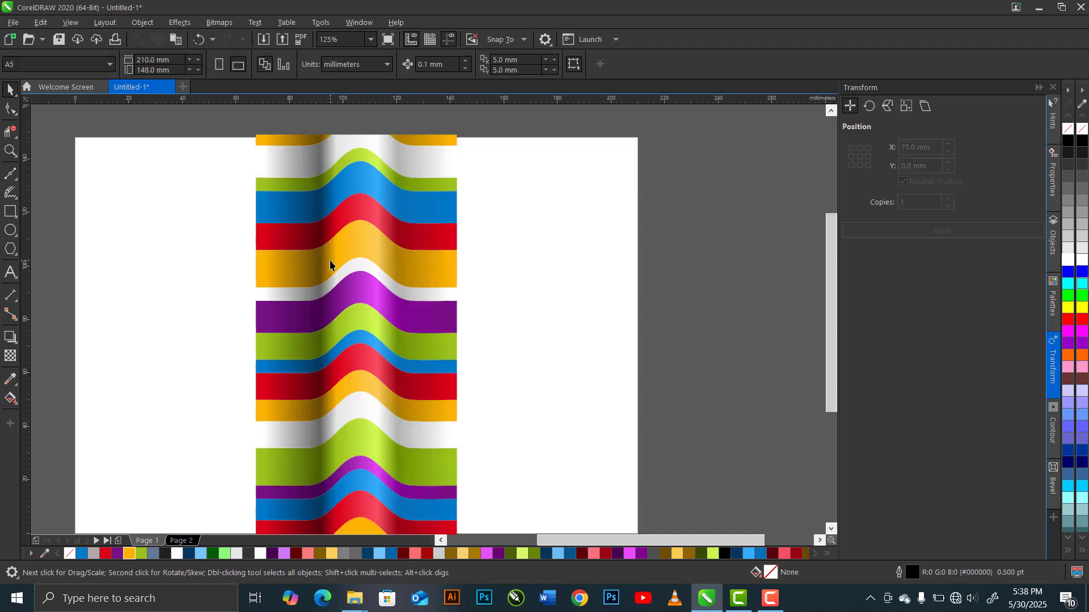
{"action": "scroll", "coordinate": [329, 260], "scroll_direction": "down", "scroll_amount": 2}
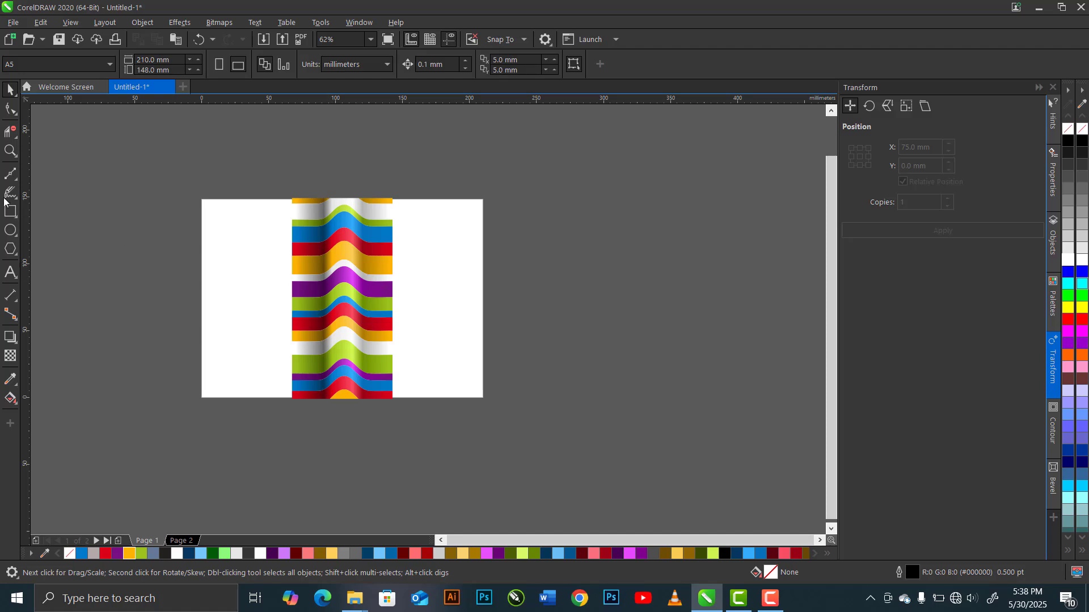
- Draw a thin vertical rectangle 150 mm high over the middle of the bands and set its width to 2 mm
{"action": "left_click_drag", "start_coordinate": [340, 198], "coordinate": [343, 398]}
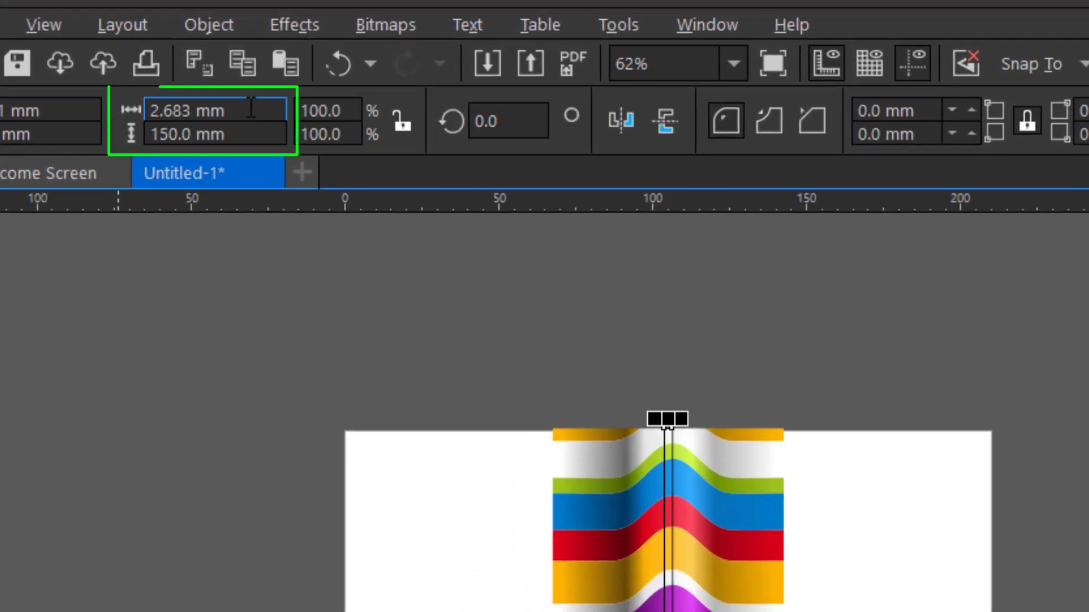
{"action": "left_click", "coordinate": [249, 109]}
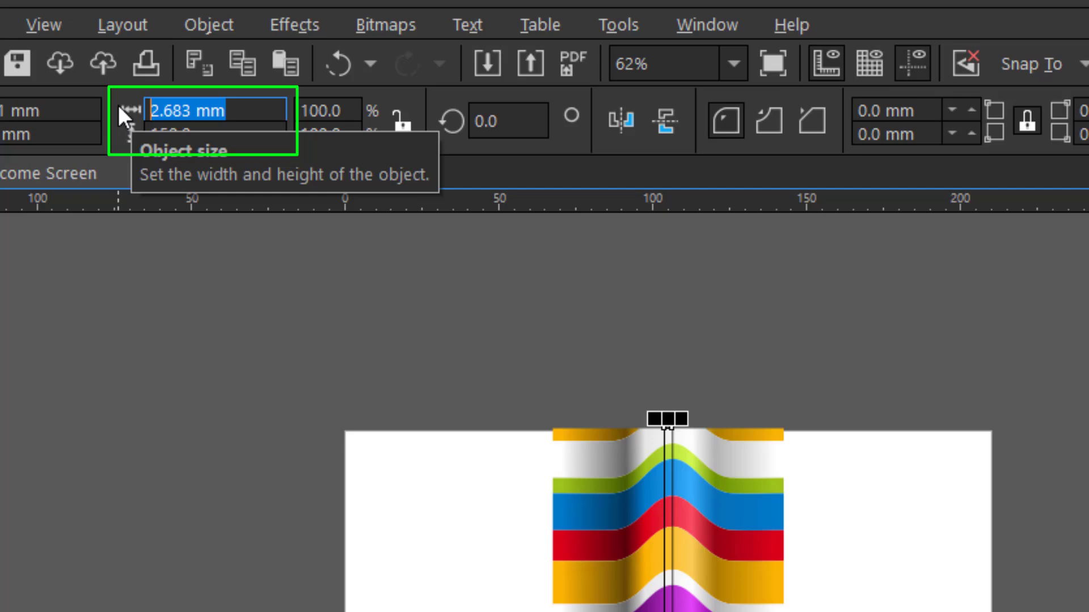
{"action": "type", "text": "2"}
{"action": "key", "text": "Return"}
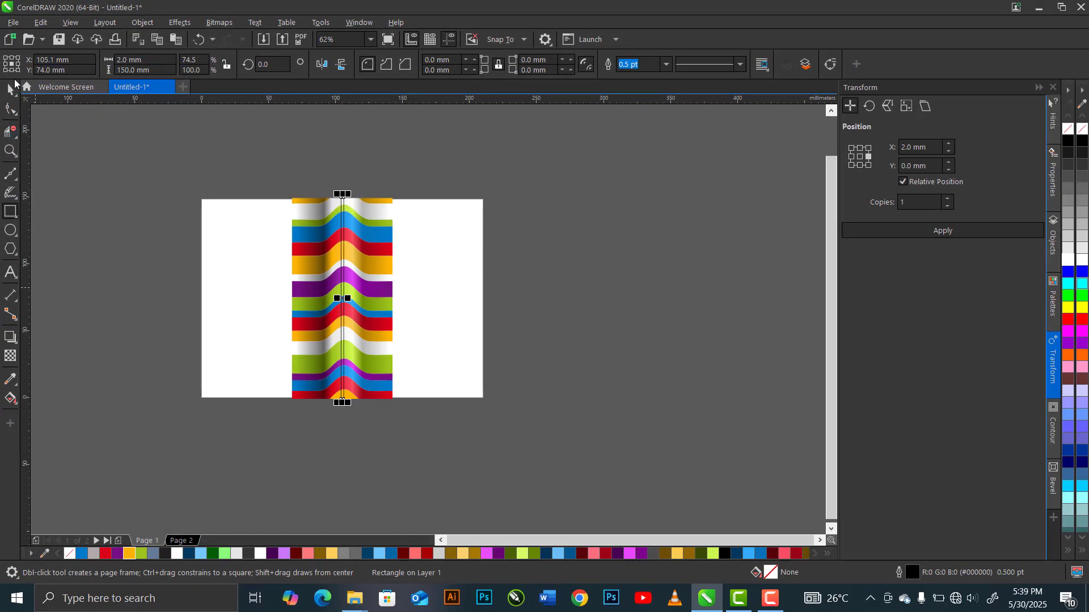
- Give the thin vertical rectangle a white fill and set its outline width to None
{"action": "left_click", "coordinate": [10, 91]}
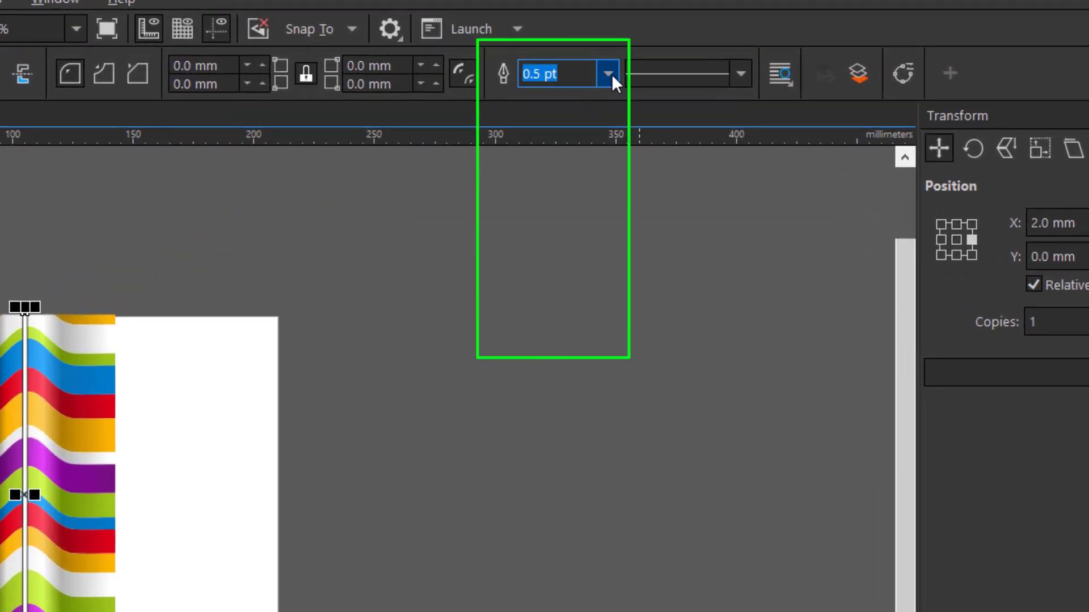
{"action": "left_click", "coordinate": [611, 73]}
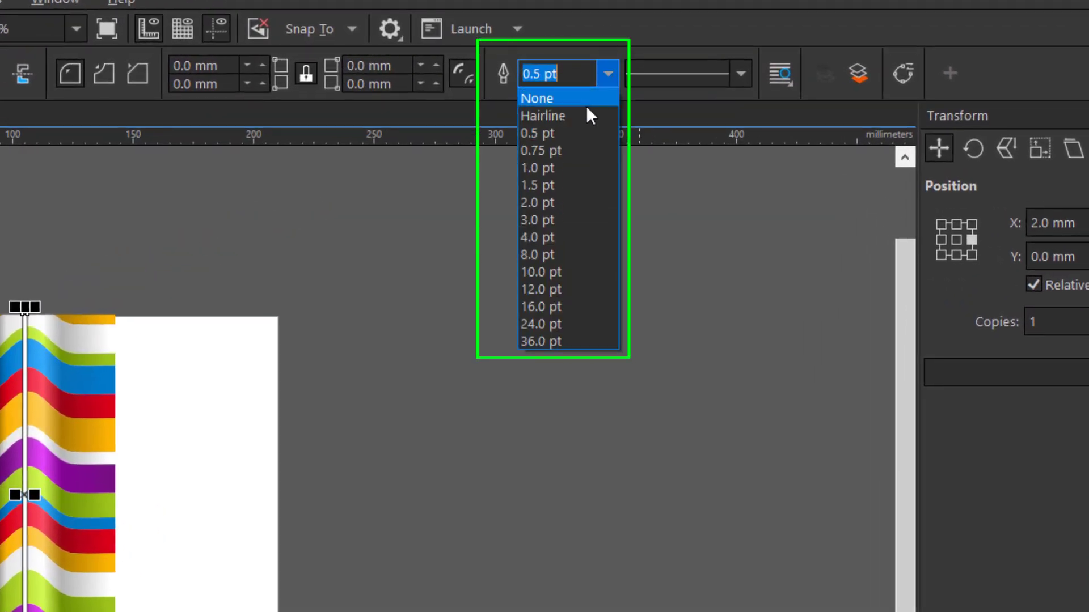
{"action": "left_click", "coordinate": [584, 97]}
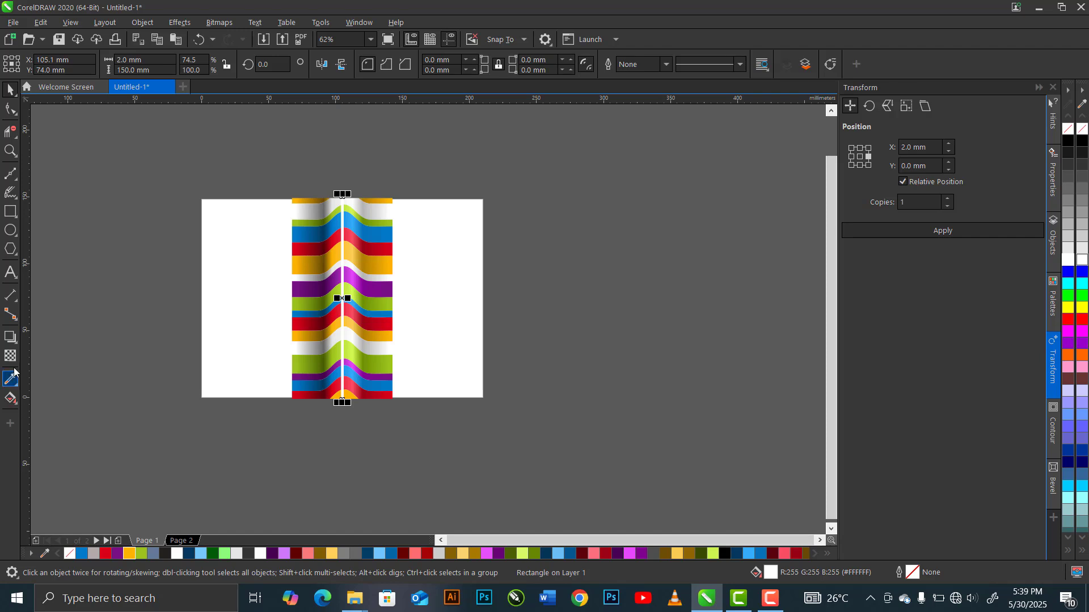
- Apply the Overlay merge mode to the thin white rectangle with the Transparency tool
{"action": "scroll", "coordinate": [329, 277], "scroll_direction": "up", "scroll_amount": 4}
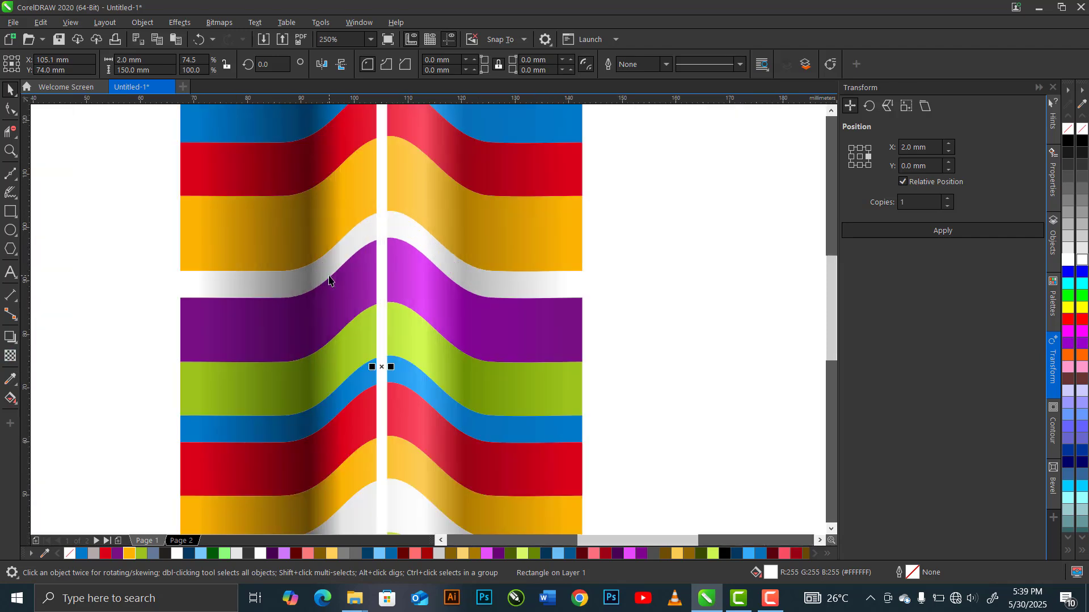
{"action": "left_click", "coordinate": [12, 357]}
{"action": "left_click", "coordinate": [206, 66]}
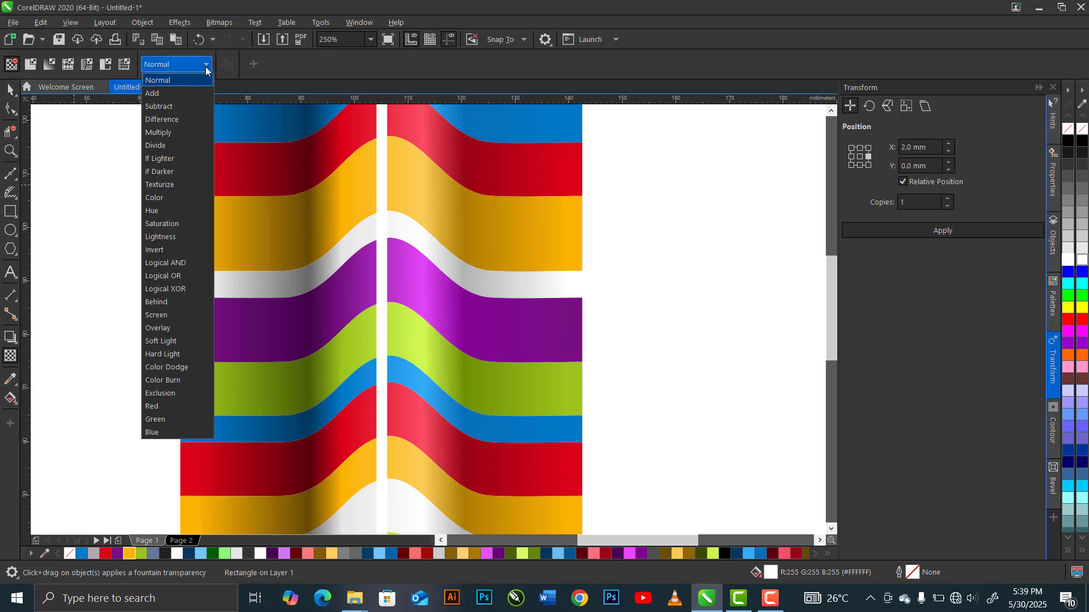
{"action": "left_click", "coordinate": [182, 333]}
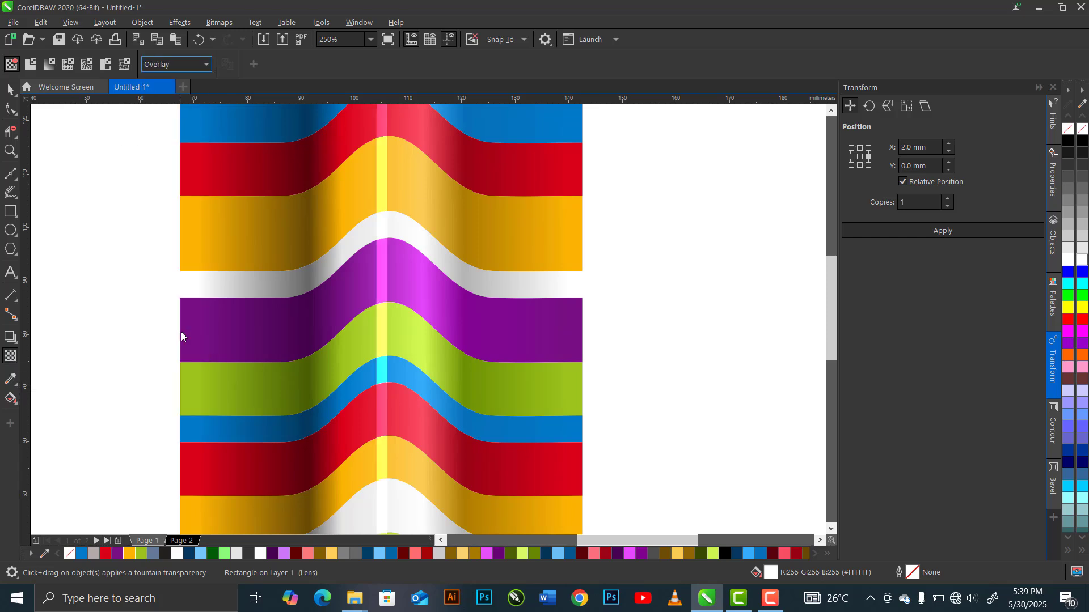
{"action": "left_click", "coordinate": [12, 89]}
- Group the overlay highlight strip with the wavy bands
{"action": "scroll", "coordinate": [342, 335], "scroll_direction": "down", "scroll_amount": 4}
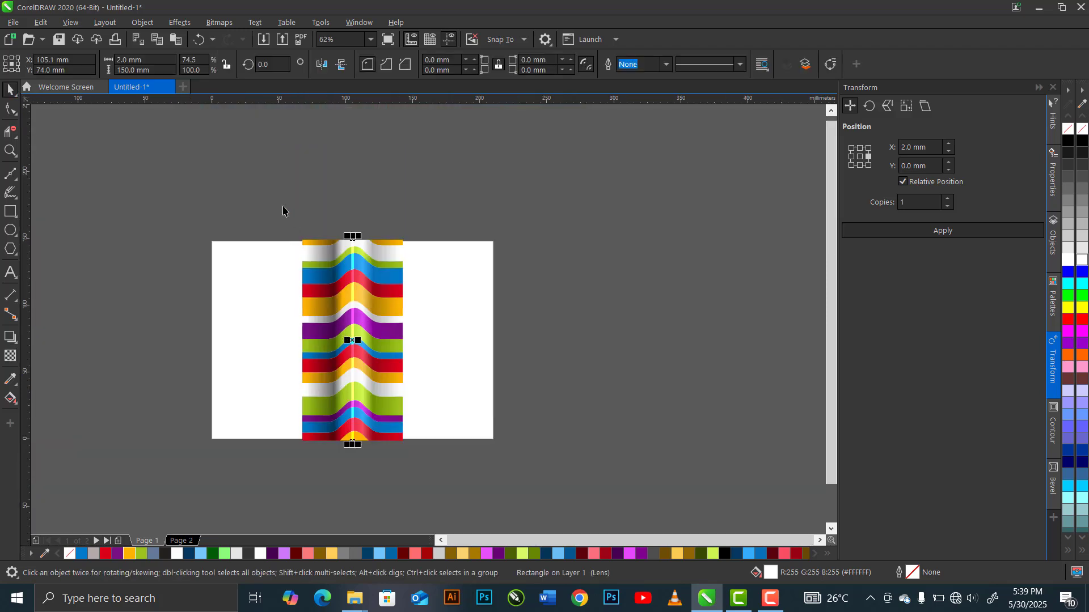
{"action": "left_click_drag", "start_coordinate": [283, 211], "coordinate": [458, 492]}
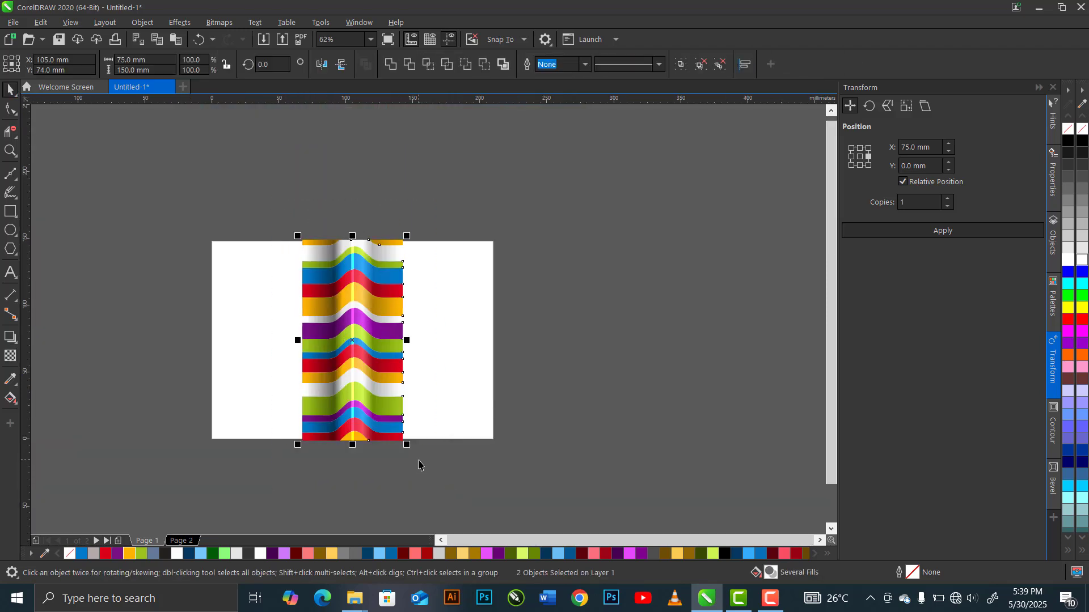
{"action": "key", "text": "ctrl+g"}
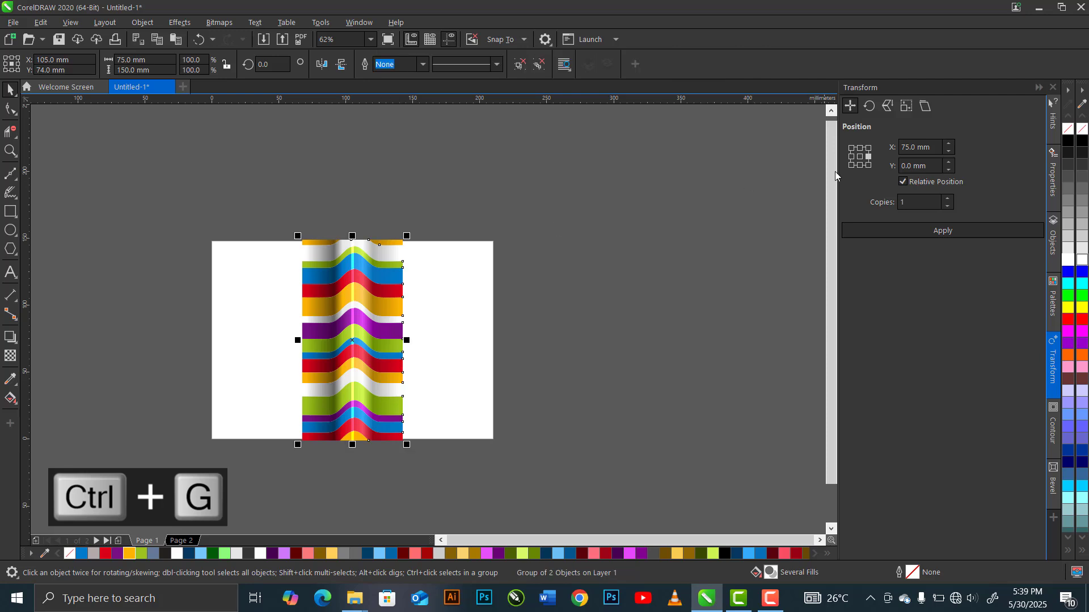
- Duplicate the group twice to the right, using a relative offset of 75 mm in X and 0 mm in Y
{"action": "left_click", "coordinate": [859, 148]}
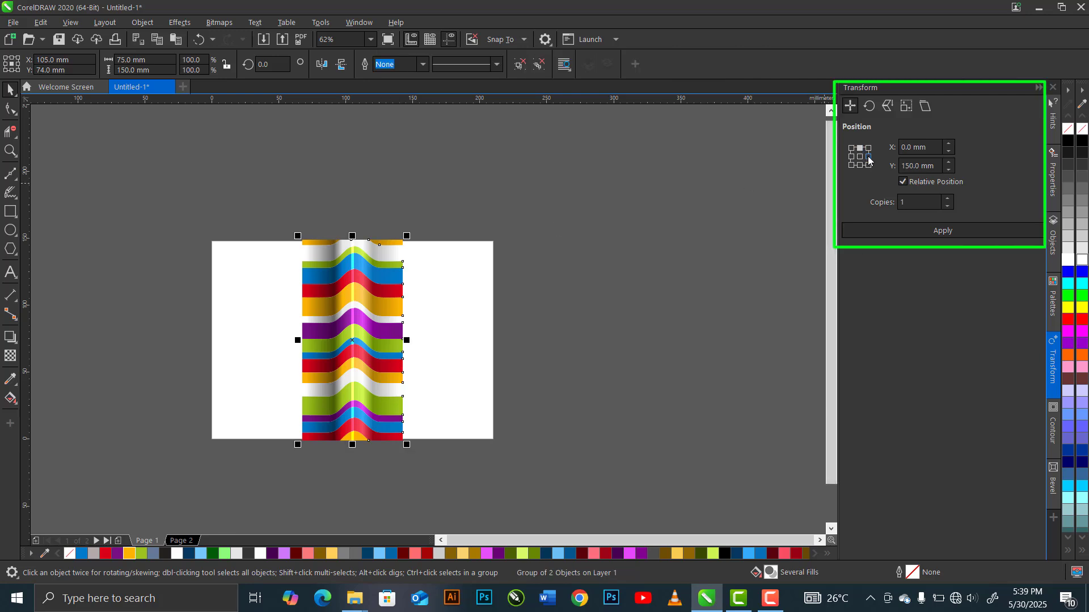
{"action": "left_click", "coordinate": [917, 232]}
{"action": "left_click", "coordinate": [917, 231]}
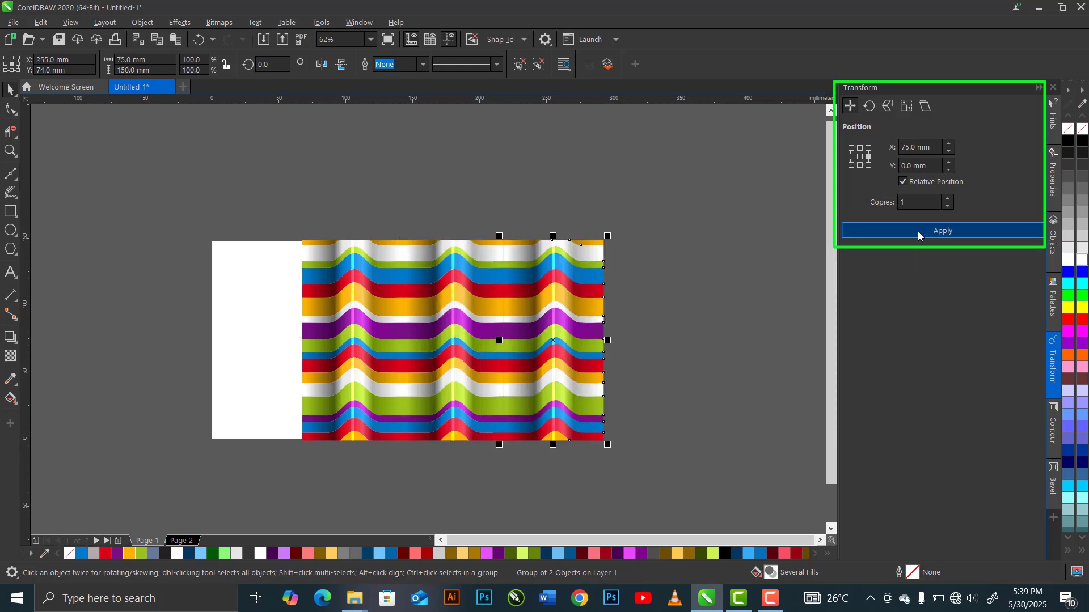
- Group the three adjoining wave panels and move them to the right off the page
{"action": "left_click_drag", "start_coordinate": [263, 203], "coordinate": [685, 484]}
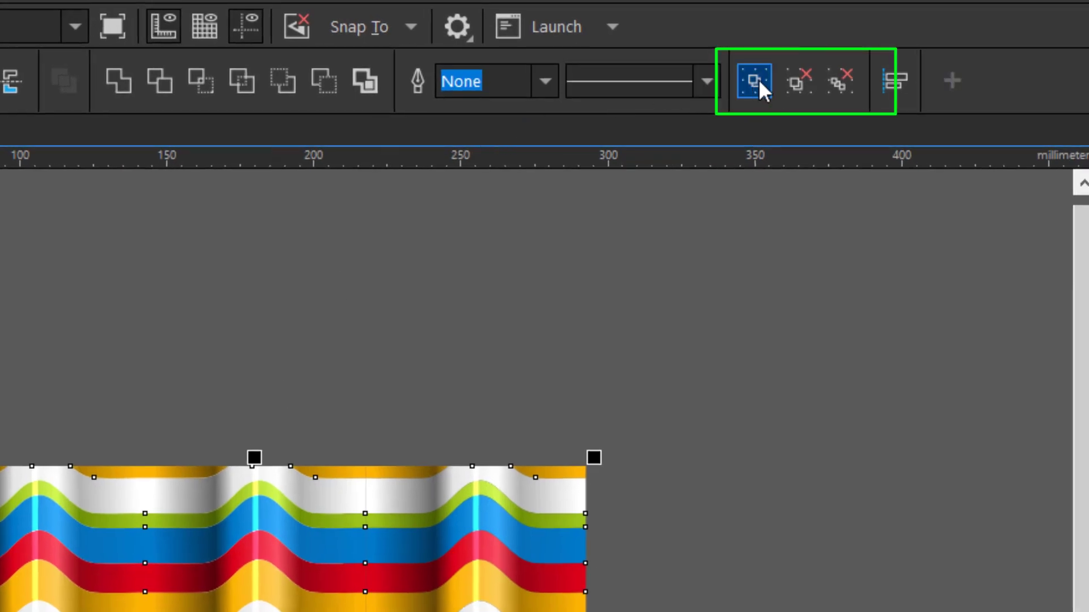
{"action": "left_click", "coordinate": [743, 78]}
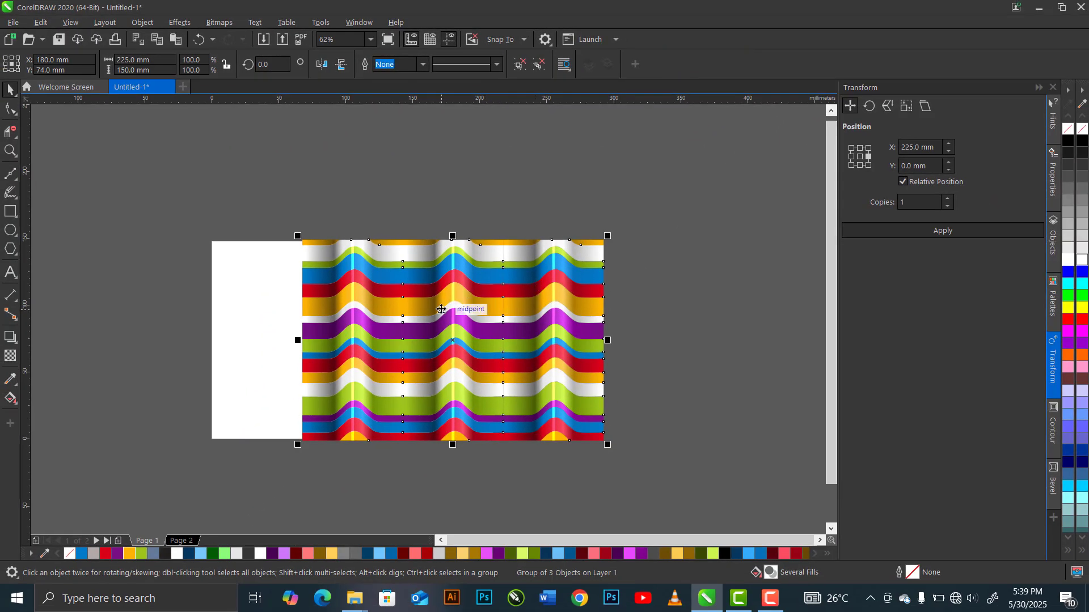
{"action": "left_click_drag", "start_coordinate": [442, 309], "coordinate": [629, 286]}
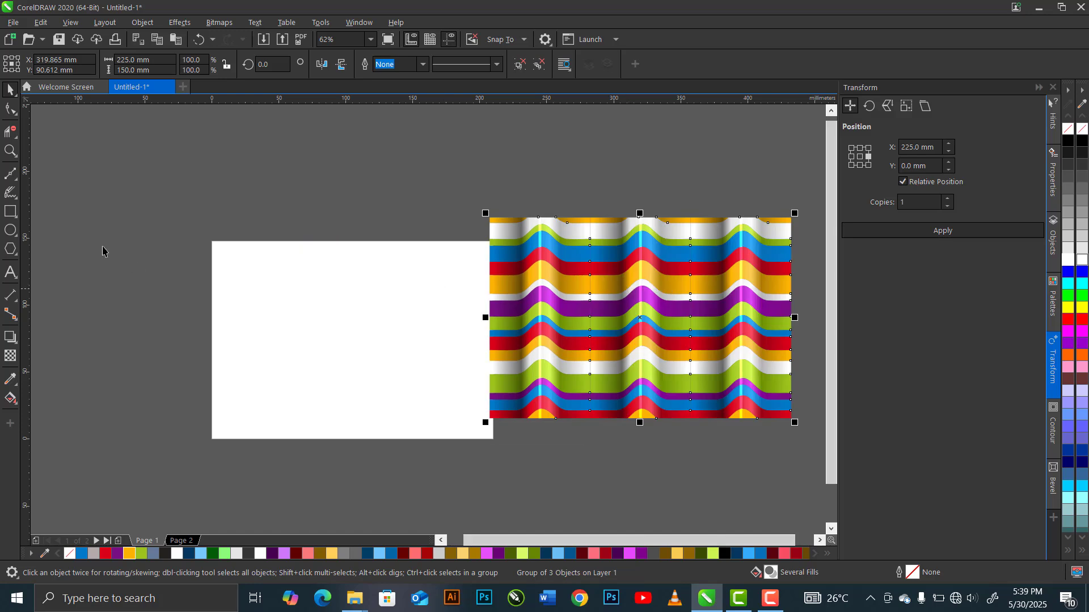
- Create a page-sized rectangle and PowerClip the wave panel group inside it
{"action": "double_click", "coordinate": [14, 213]}
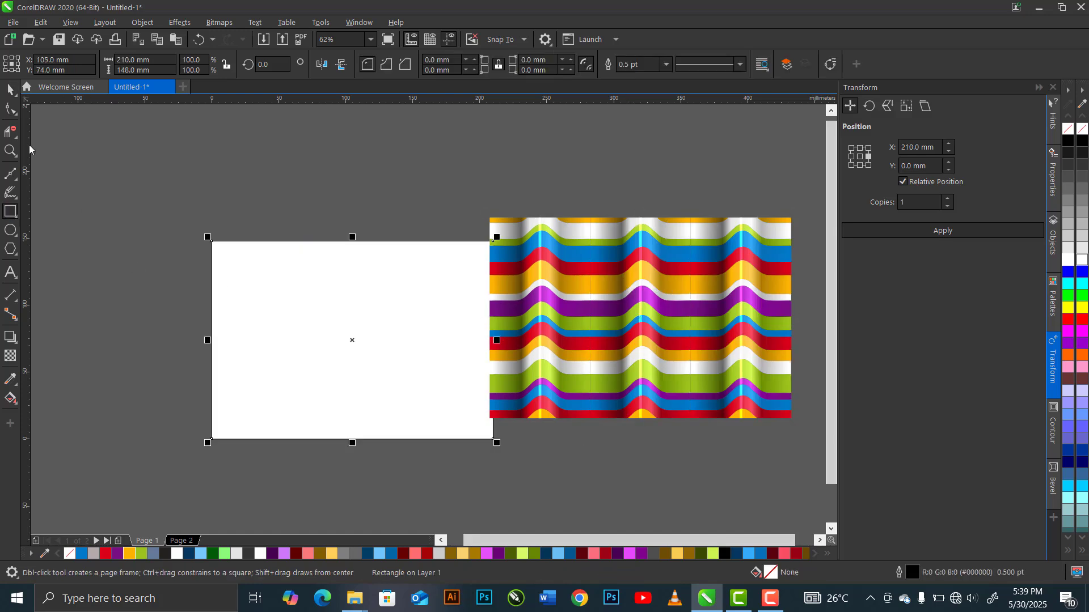
{"action": "key", "text": "space"}
{"action": "left_click", "coordinate": [642, 296]}
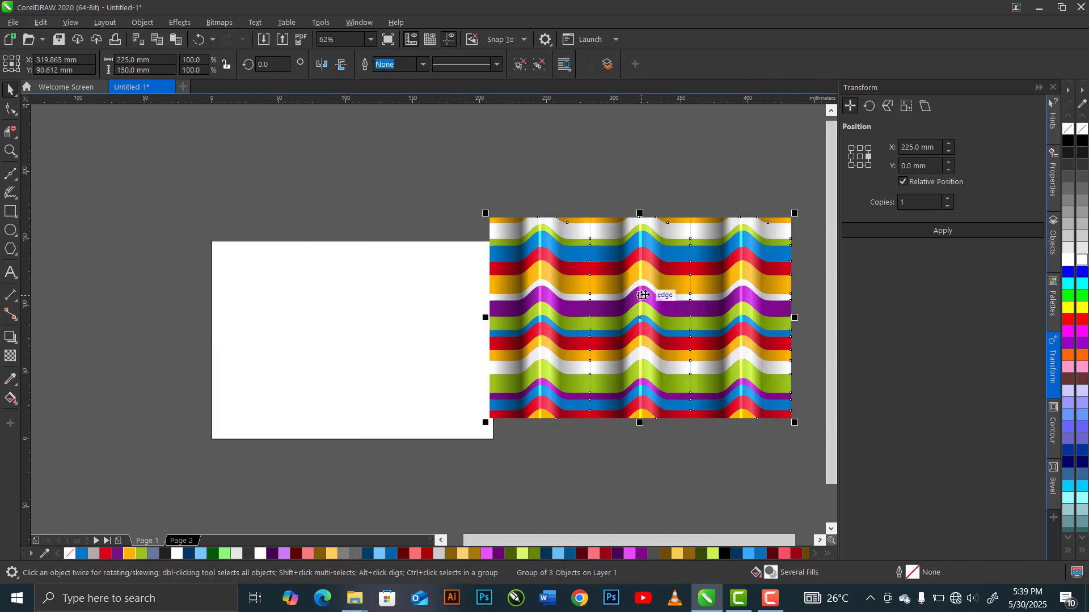
{"action": "right_click", "coordinate": [645, 295]}
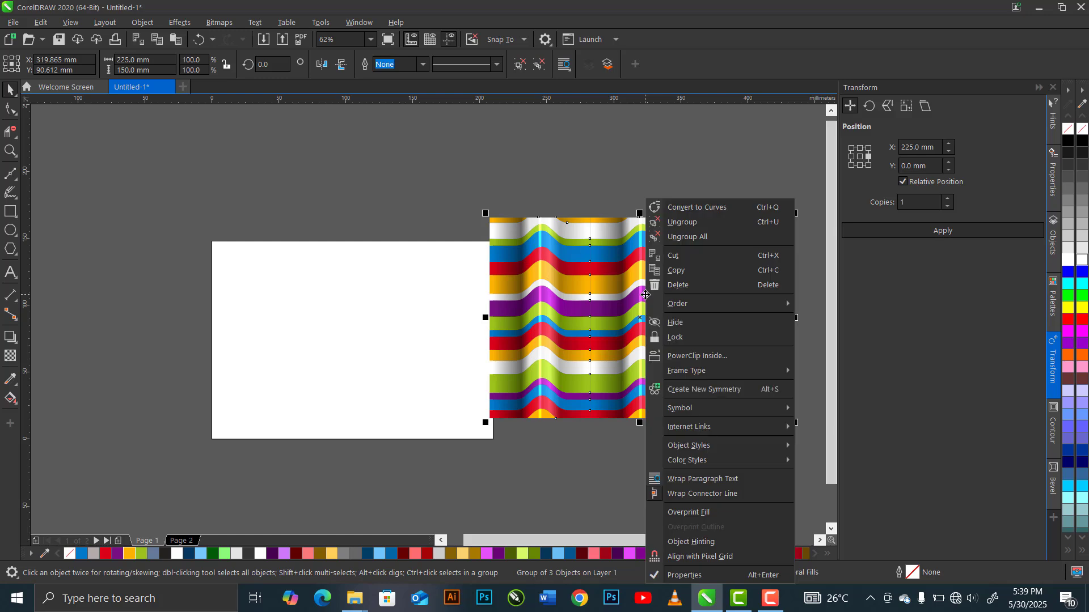
{"action": "left_click", "coordinate": [709, 357]}
{"action": "left_click", "coordinate": [399, 365]}
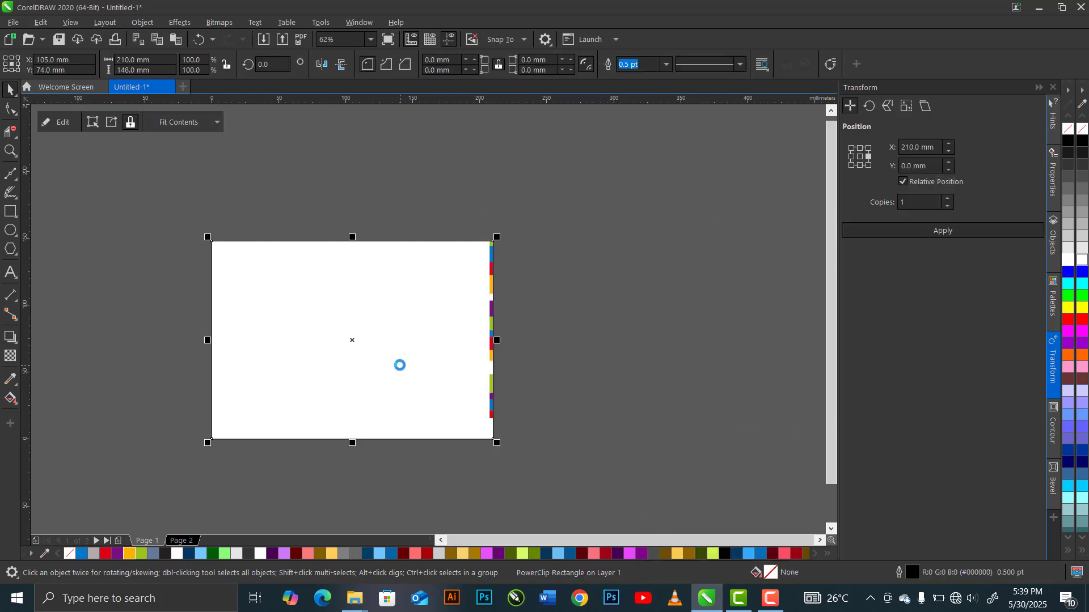
- Center the wave panels inside the PowerClip frame and set the frame's outline width to None
{"action": "left_click", "coordinate": [219, 123]}
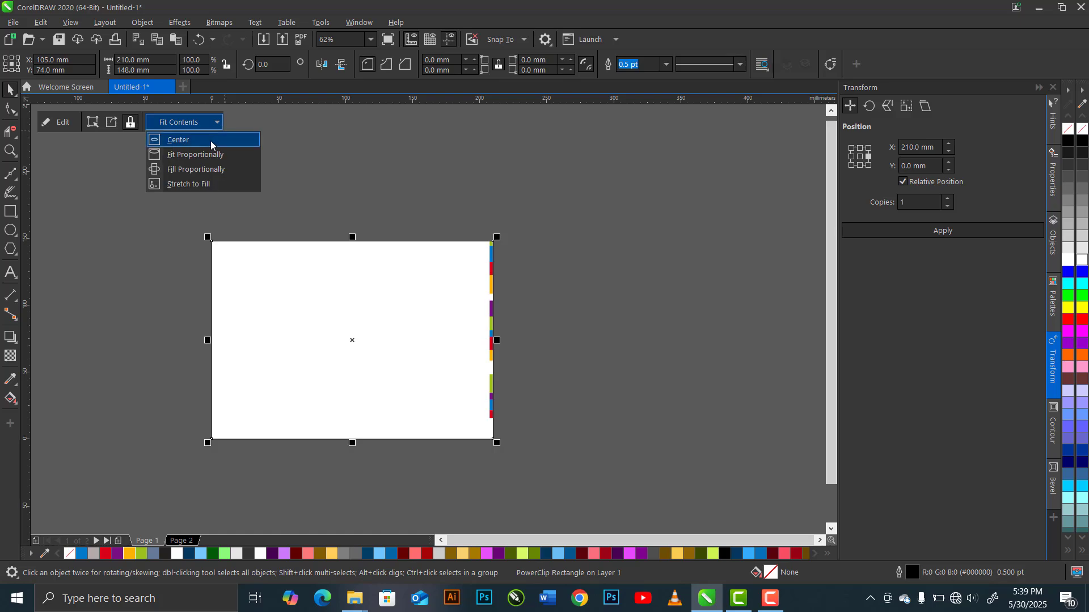
{"action": "left_click", "coordinate": [211, 143]}
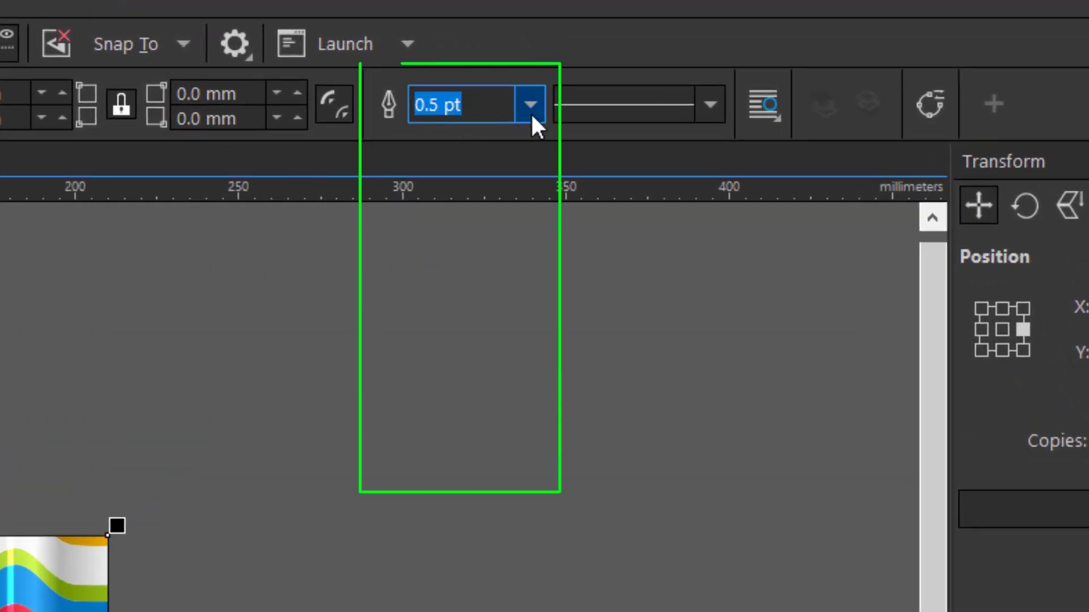
{"action": "left_click", "coordinate": [529, 104]}
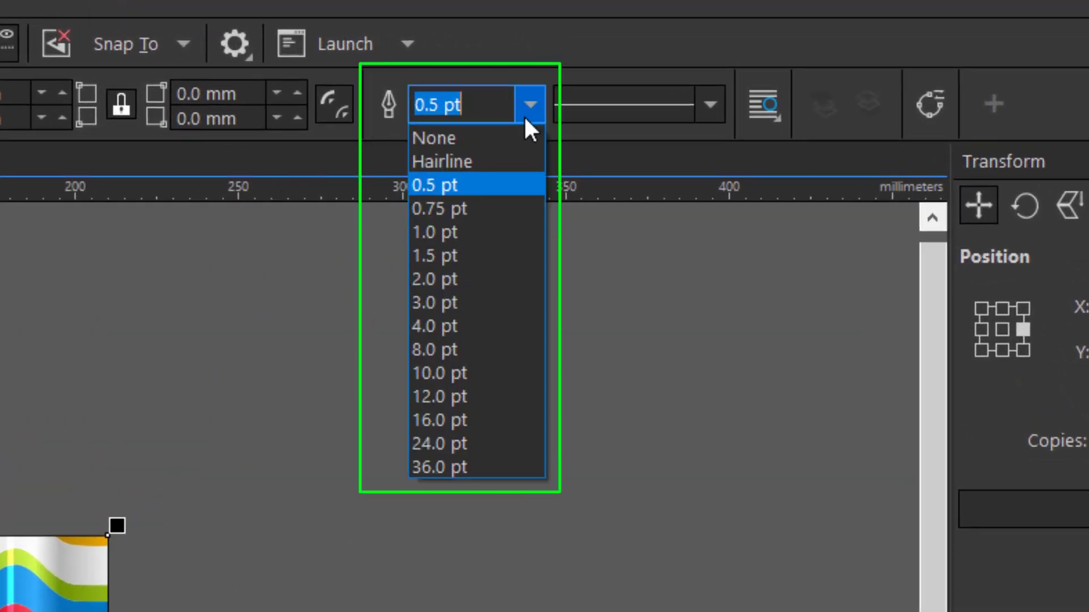
{"action": "left_click", "coordinate": [507, 139]}
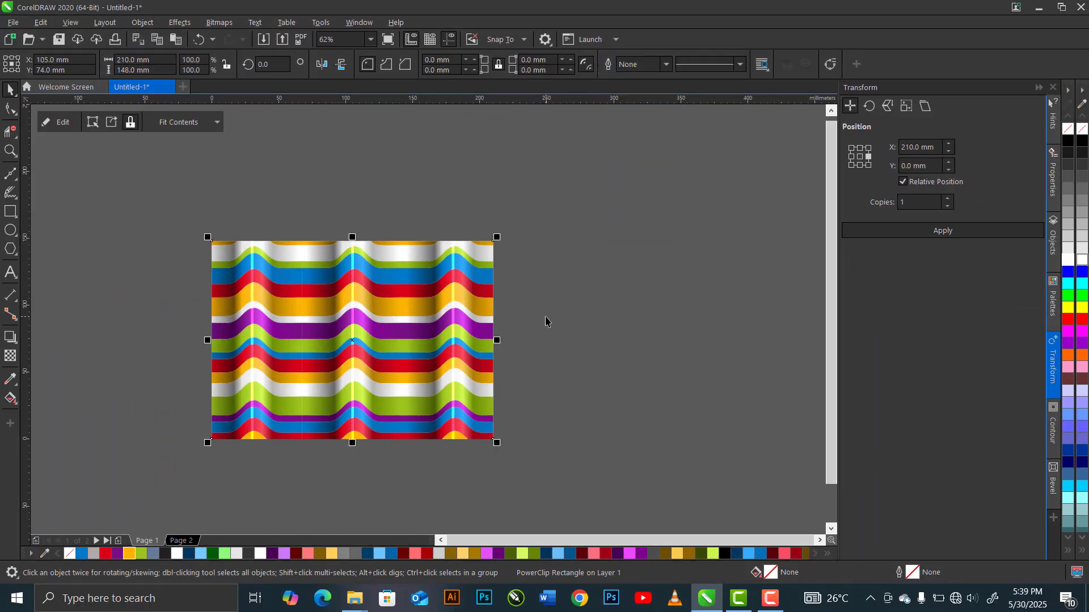
{"action": "key", "text": "z"}
{"action": "left_click", "coordinate": [353, 335]}
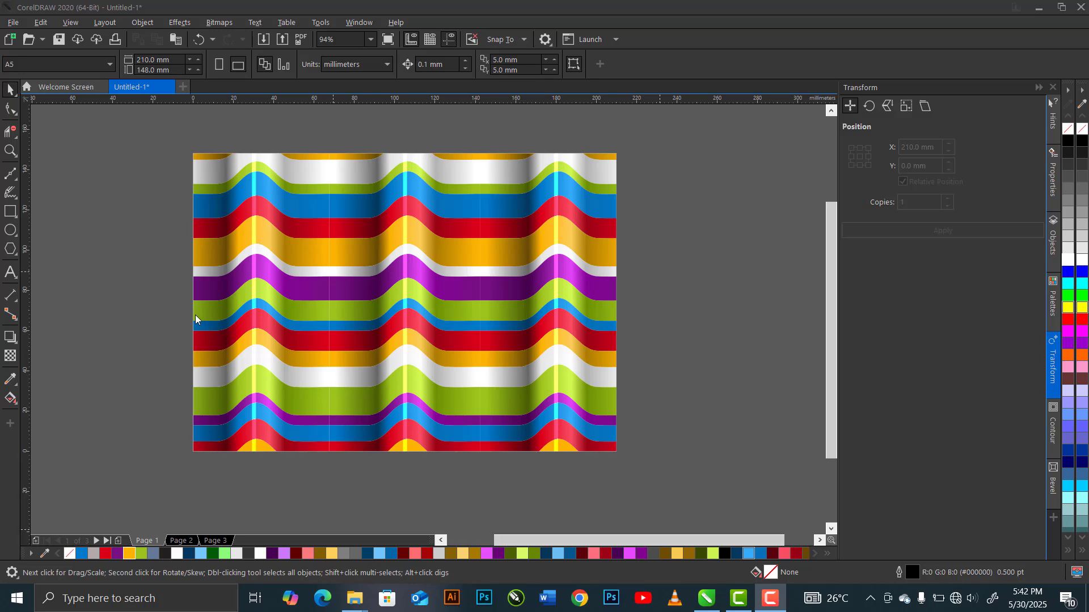
- Extract the wave artwork from the PowerClip frame and ungroup it once into its separate panels
{"action": "left_click", "coordinate": [195, 315]}
{"action": "right_click", "coordinate": [334, 173]}
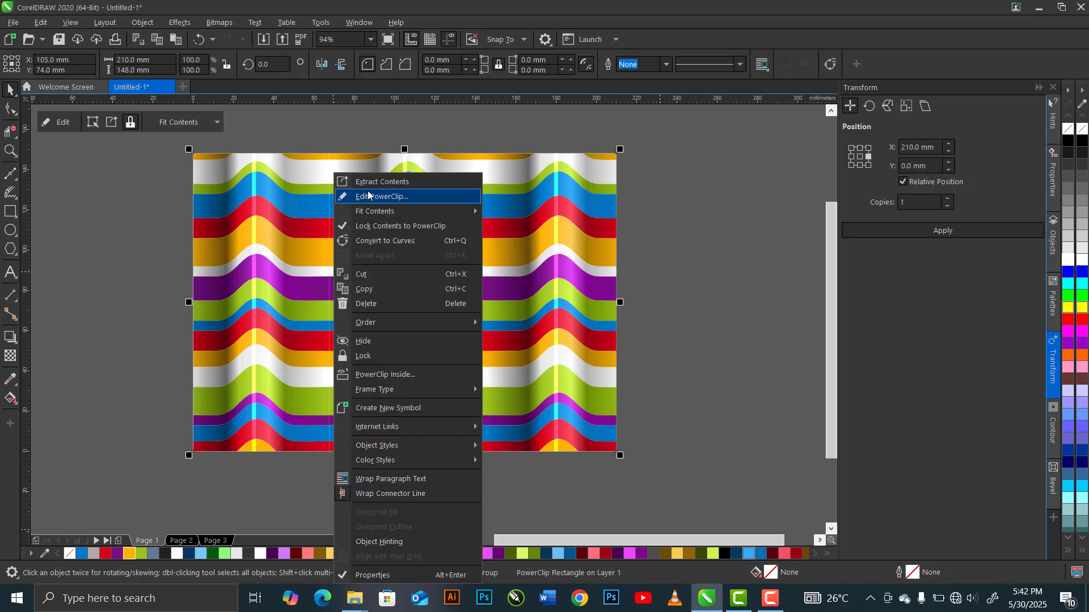
{"action": "left_click", "coordinate": [390, 180]}
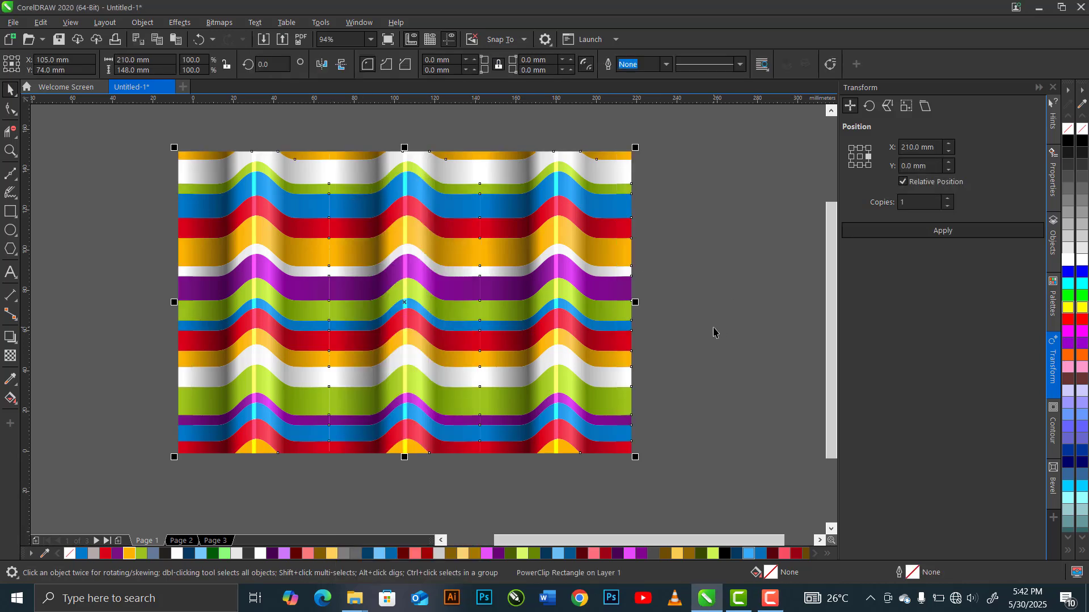
{"action": "left_click", "coordinate": [424, 113]}
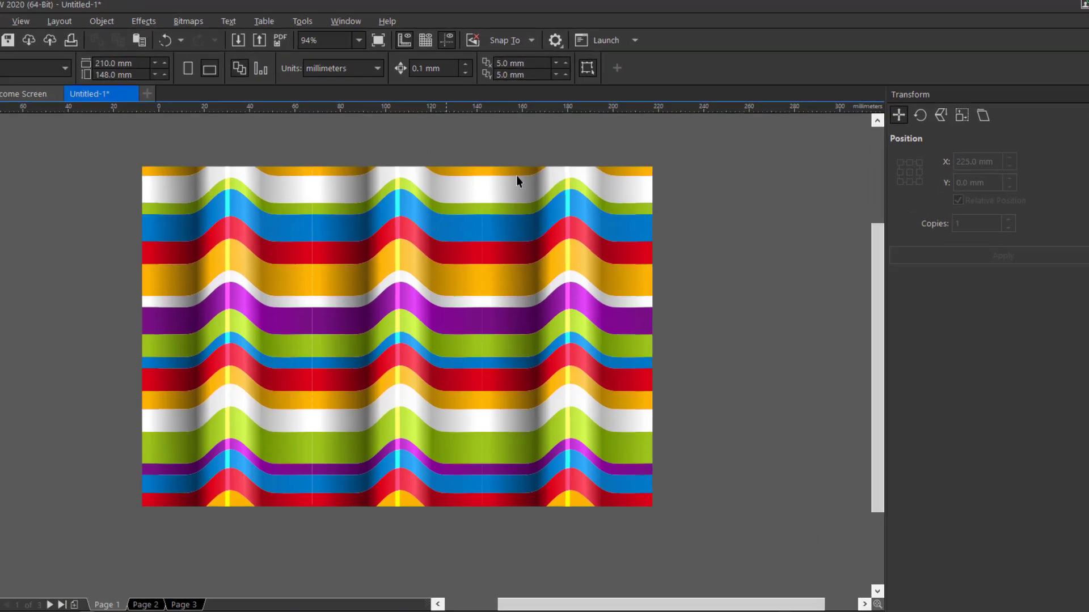
{"action": "left_click", "coordinate": [525, 164]}
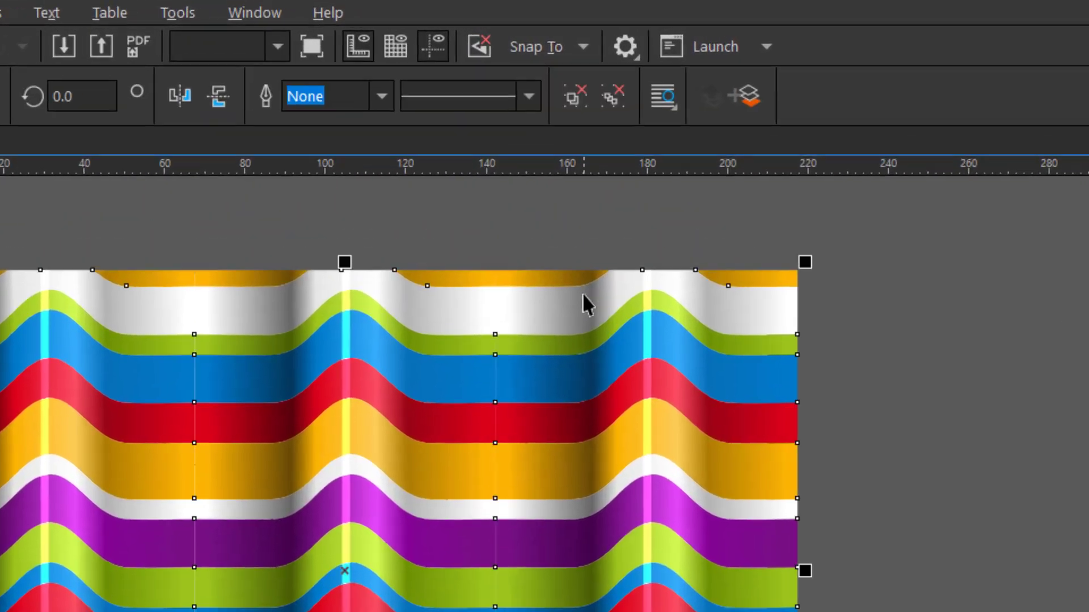
{"action": "left_click", "coordinate": [575, 99]}
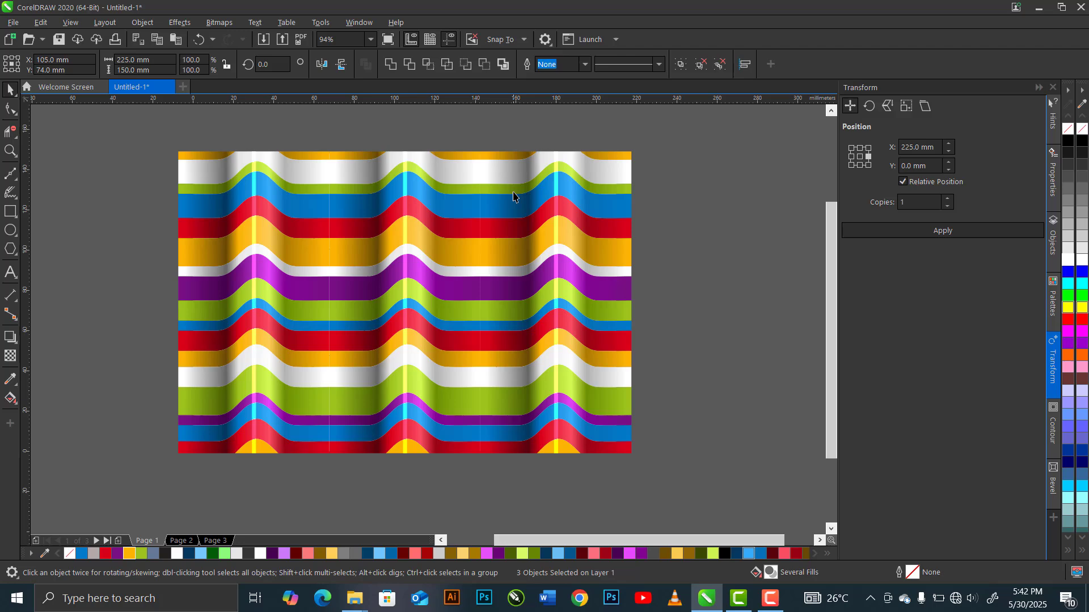
- Stretch the right wave panel outward to about 141.6 mm wide and the left one outward to about 102.8 mm wide
{"action": "left_click", "coordinate": [513, 197]}
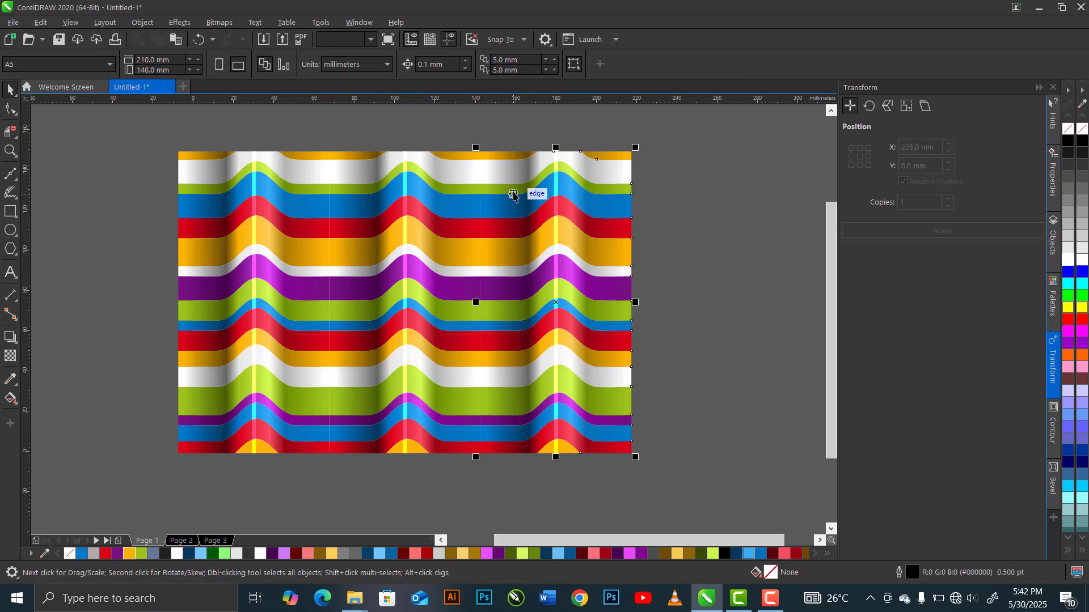
{"action": "left_click_drag", "start_coordinate": [635, 302], "coordinate": [768, 300]}
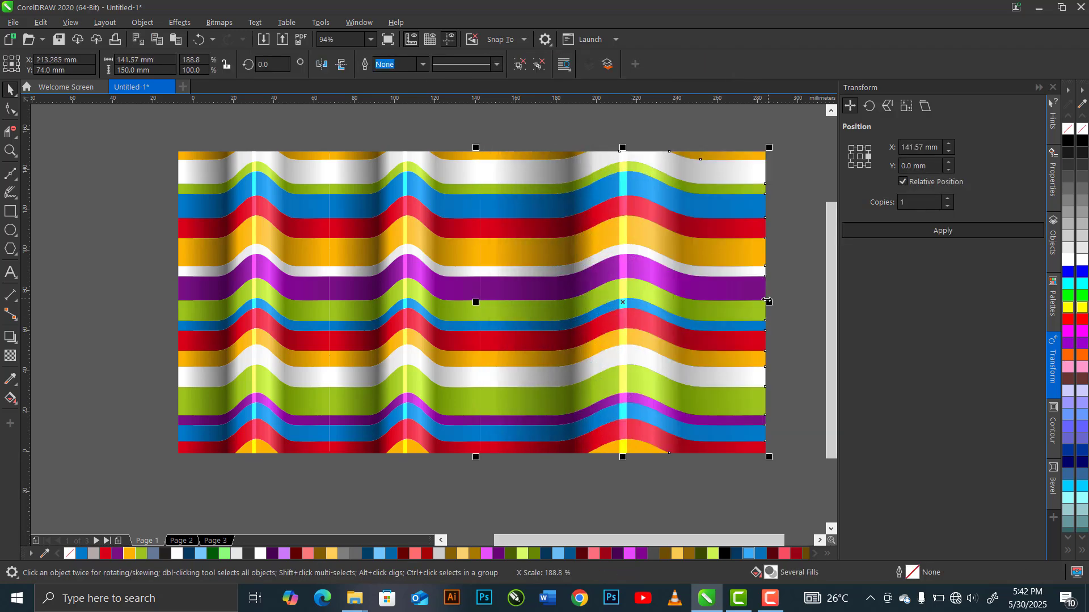
{"action": "left_click", "coordinate": [217, 195]}
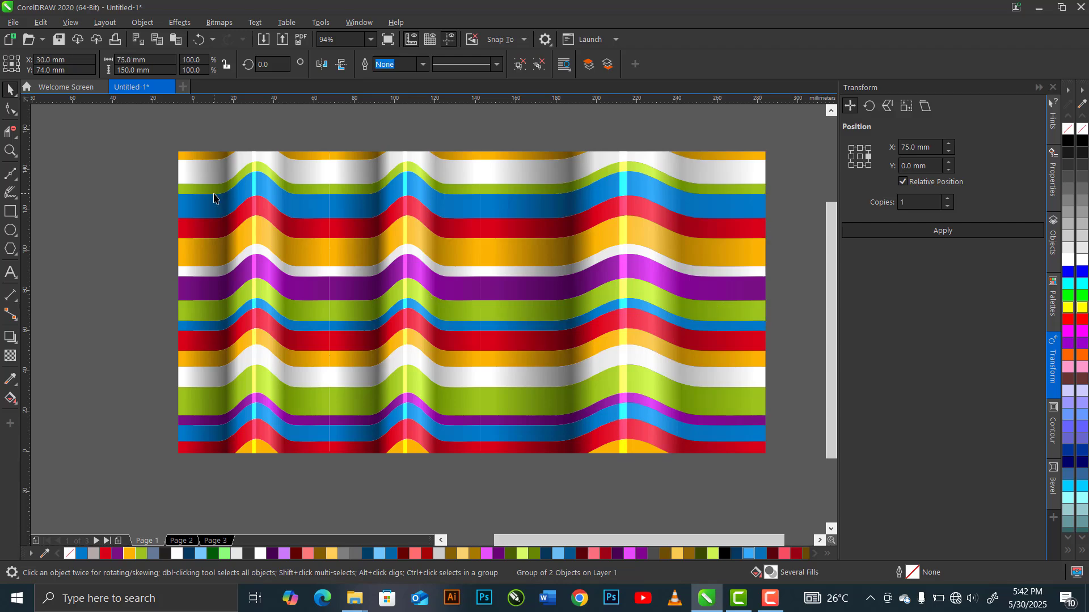
{"action": "left_click_drag", "start_coordinate": [174, 302], "coordinate": [118, 302]}
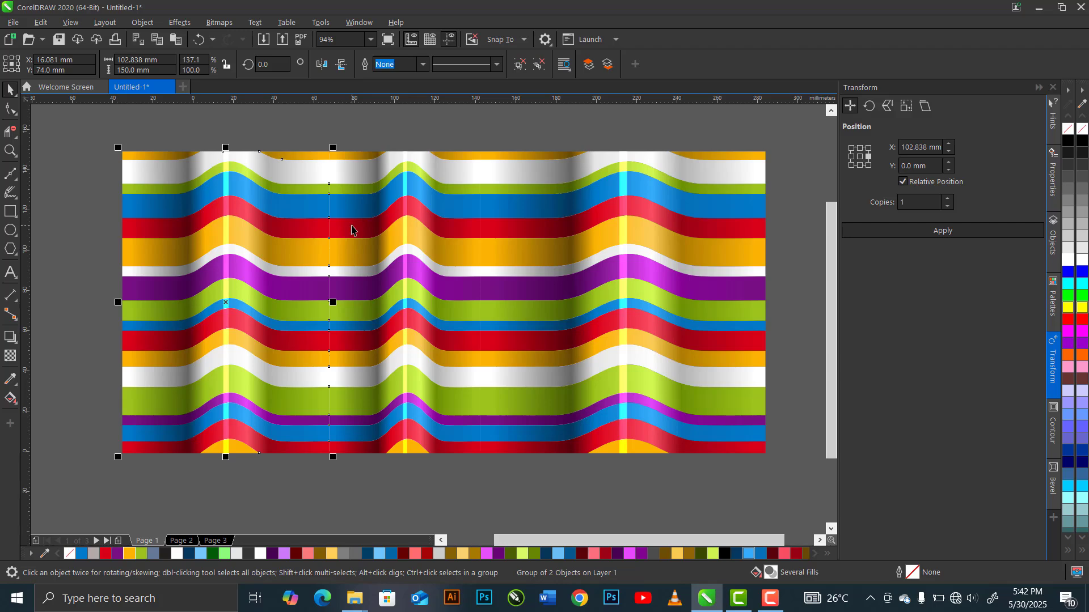
- Copy the middle wave panel onto a new page and ungroup all of its objects
{"action": "scroll", "coordinate": [352, 238], "scroll_direction": "up", "scroll_amount": 1}
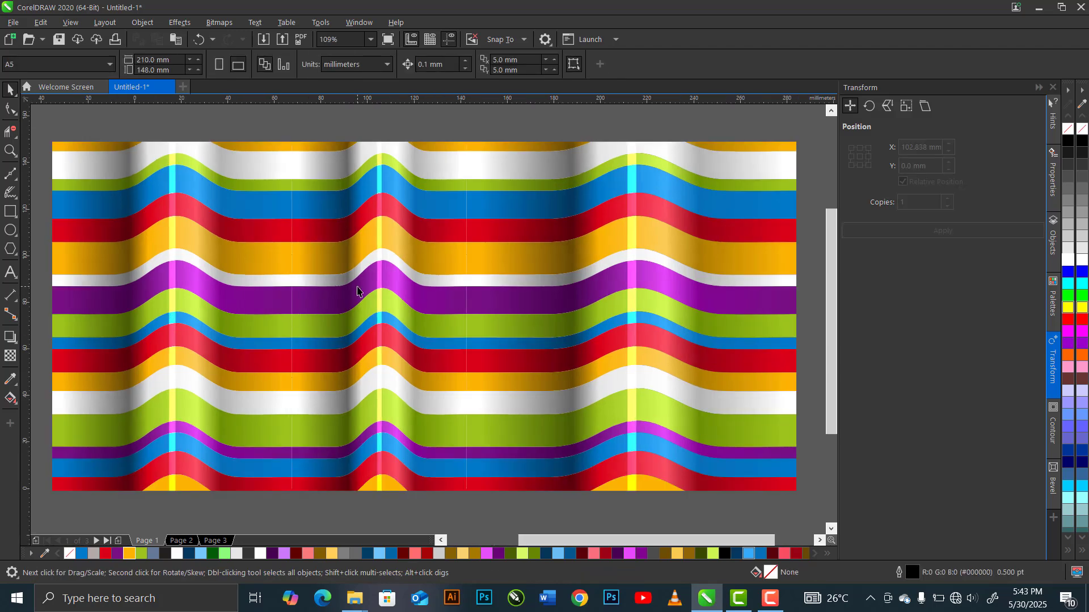
{"action": "left_click", "coordinate": [361, 309]}
{"action": "key", "text": "ctrl+c"}
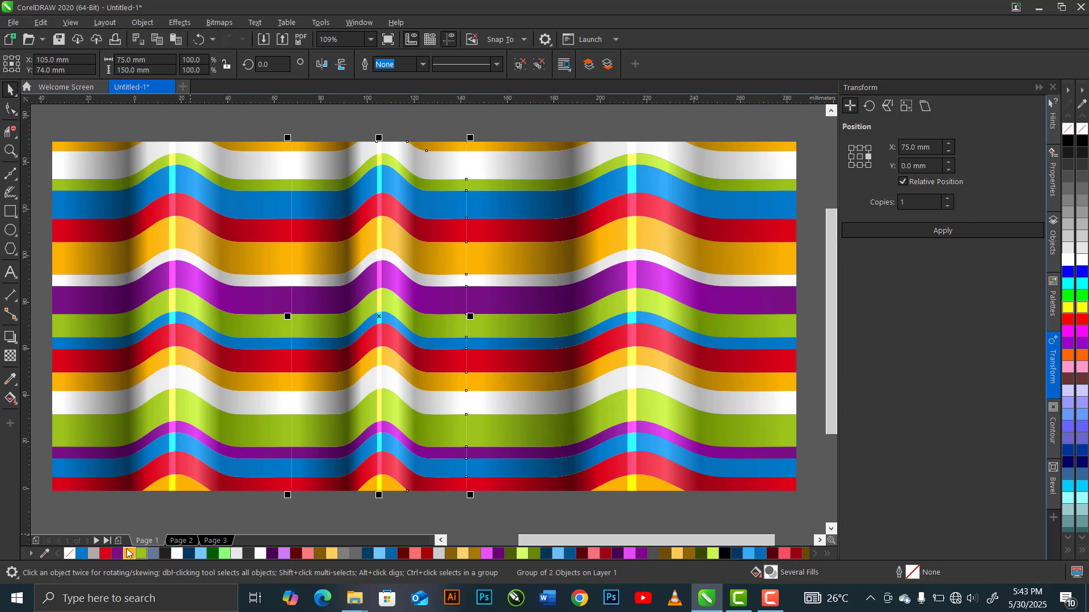
{"action": "left_click", "coordinate": [36, 543]}
{"action": "key", "text": "ctrl+v"}
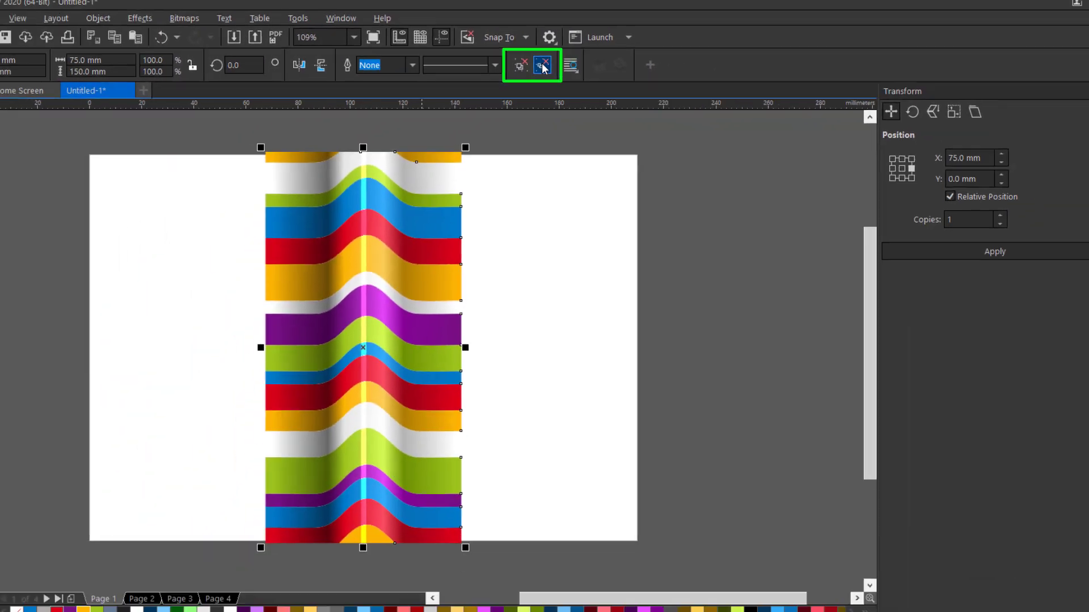
{"action": "left_click", "coordinate": [570, 71]}
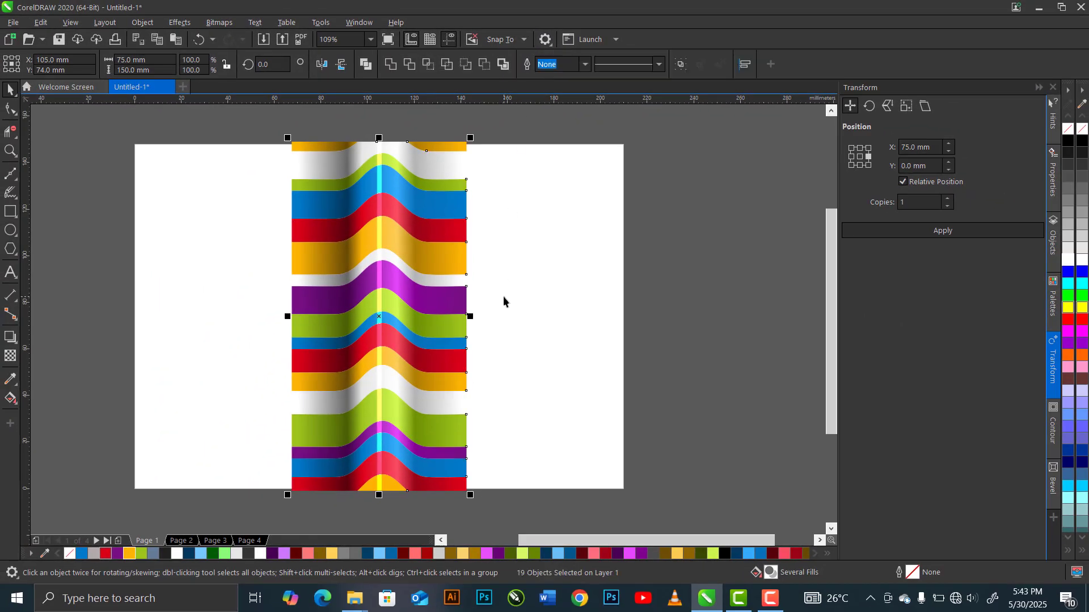
{"action": "left_click", "coordinate": [503, 297]}
- Apply a Multiply drop shadow with opacity 50 and feather 15 across the lowest red band, from its left edge to its right edge
{"action": "scroll", "coordinate": [408, 499], "scroll_direction": "up", "scroll_amount": 1}
{"action": "left_click", "coordinate": [425, 395]}
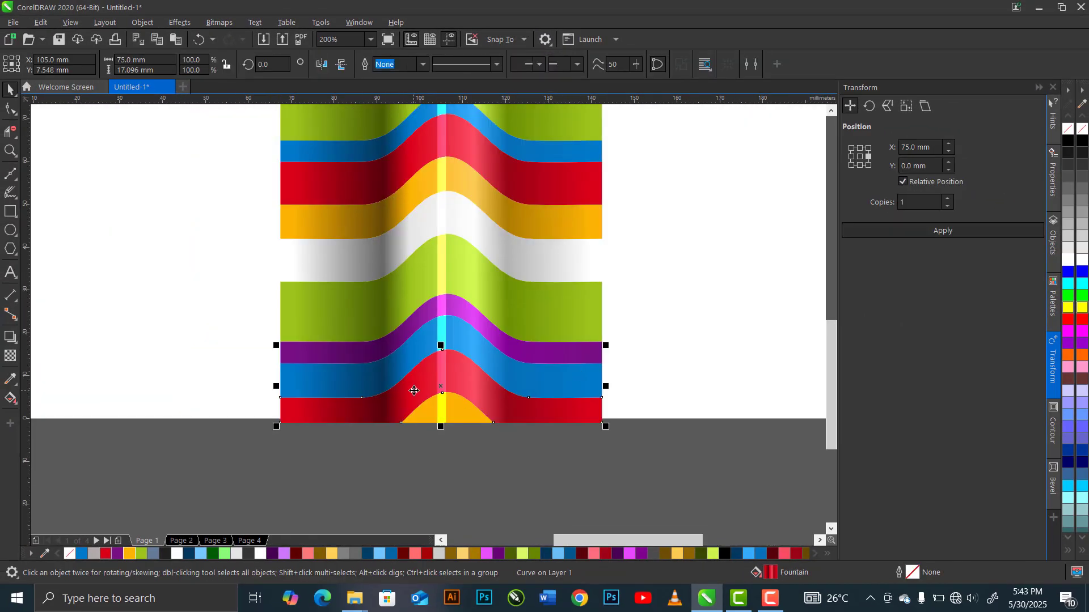
{"action": "key", "text": "z"}
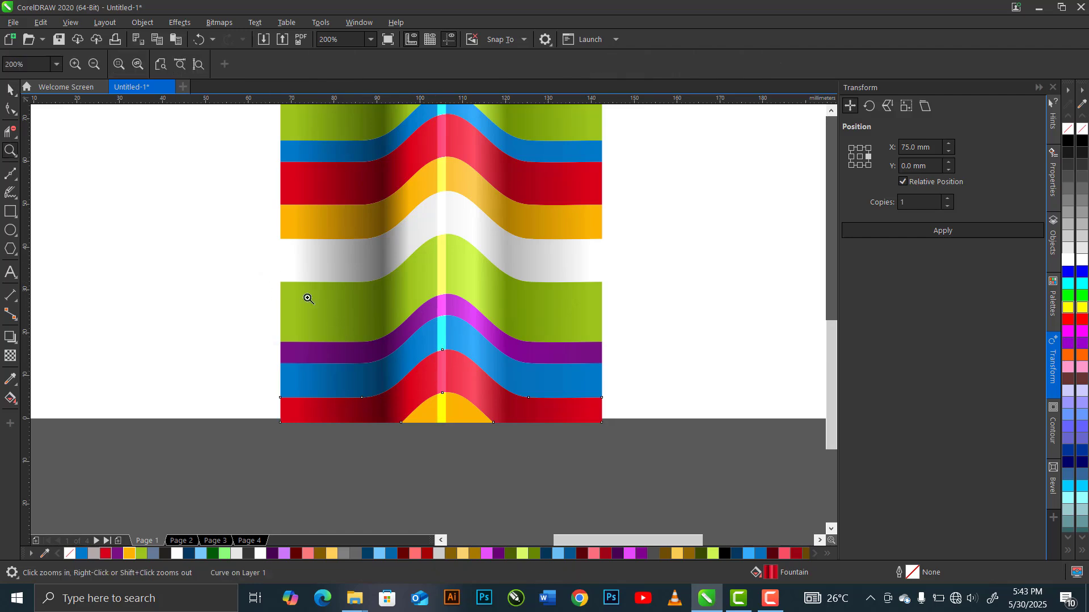
{"action": "left_click_drag", "start_coordinate": [613, 453], "coordinate": [615, 451]}
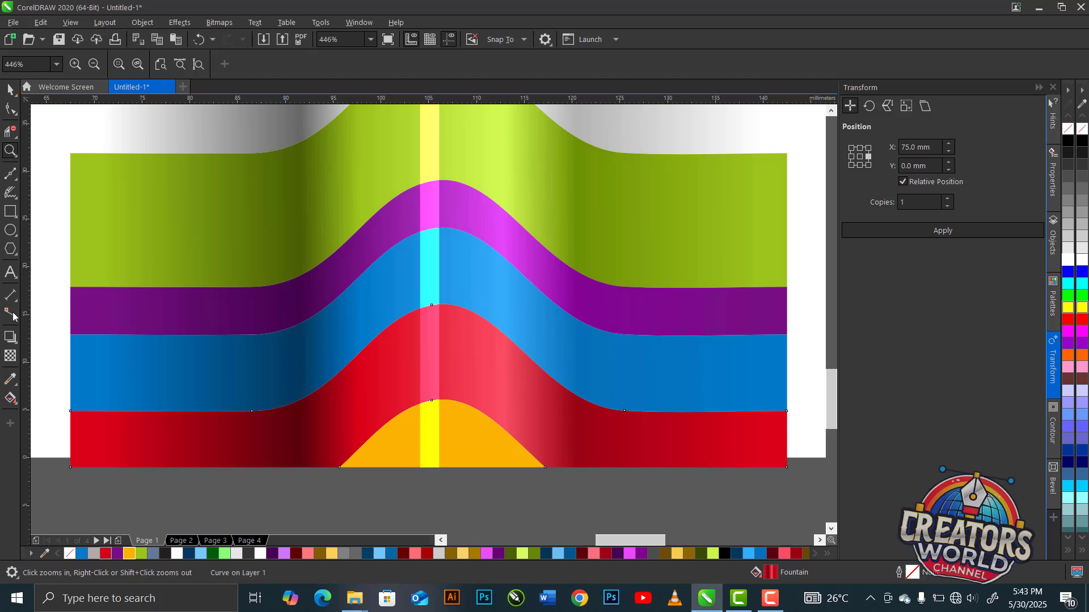
{"action": "left_click", "coordinate": [10, 337]}
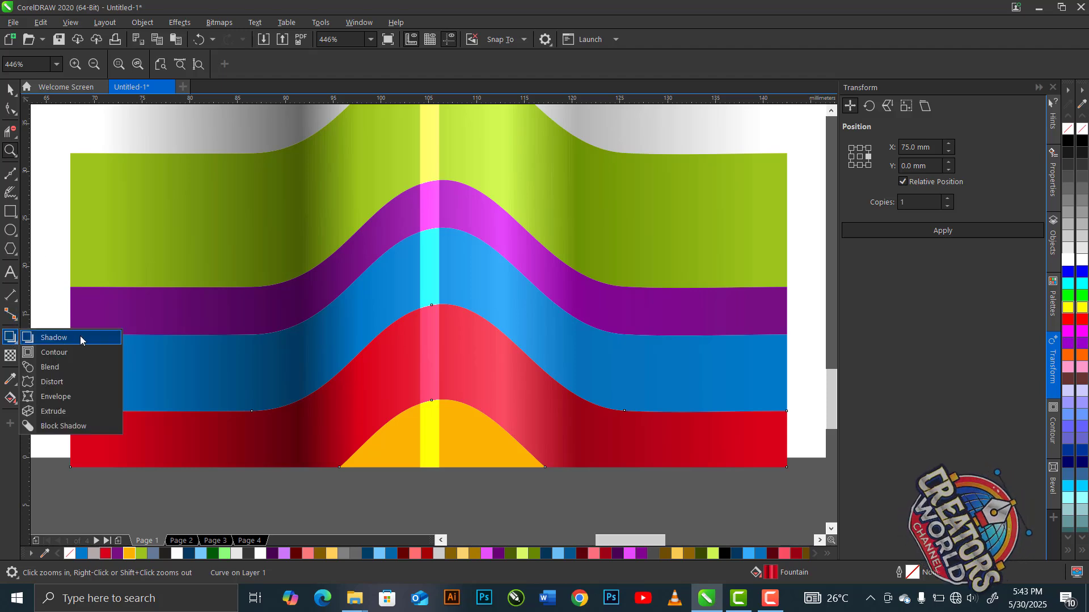
{"action": "left_click", "coordinate": [81, 339]}
{"action": "left_click_drag", "start_coordinate": [80, 474], "coordinate": [786, 373]}
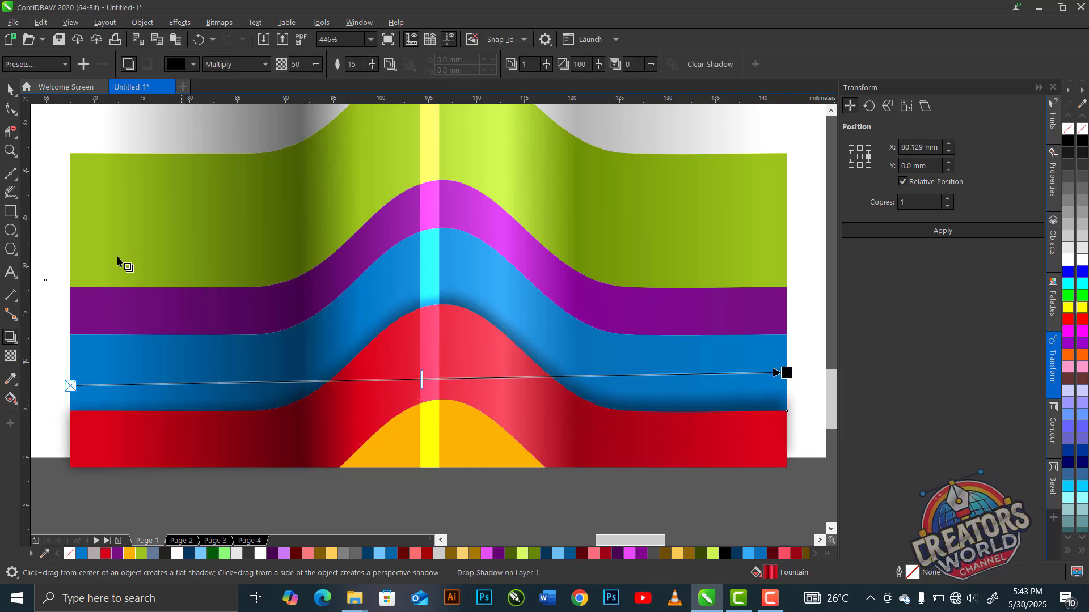
- Copy the red band's drop shadow effect onto the yellow hump at the panel's bottom edge
{"action": "left_click", "coordinate": [10, 89]}
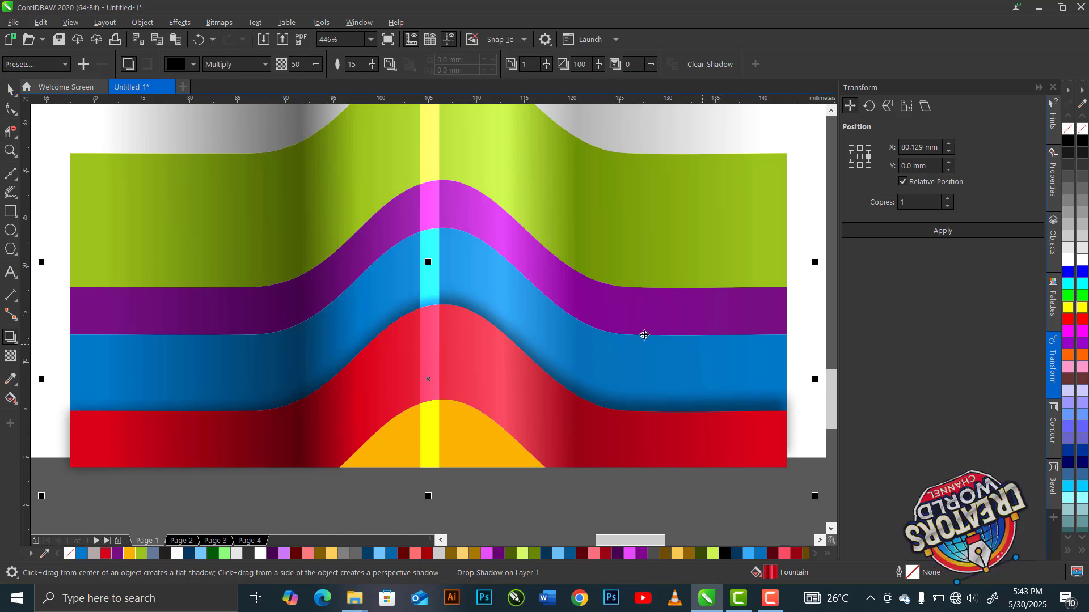
{"action": "left_click", "coordinate": [479, 469]}
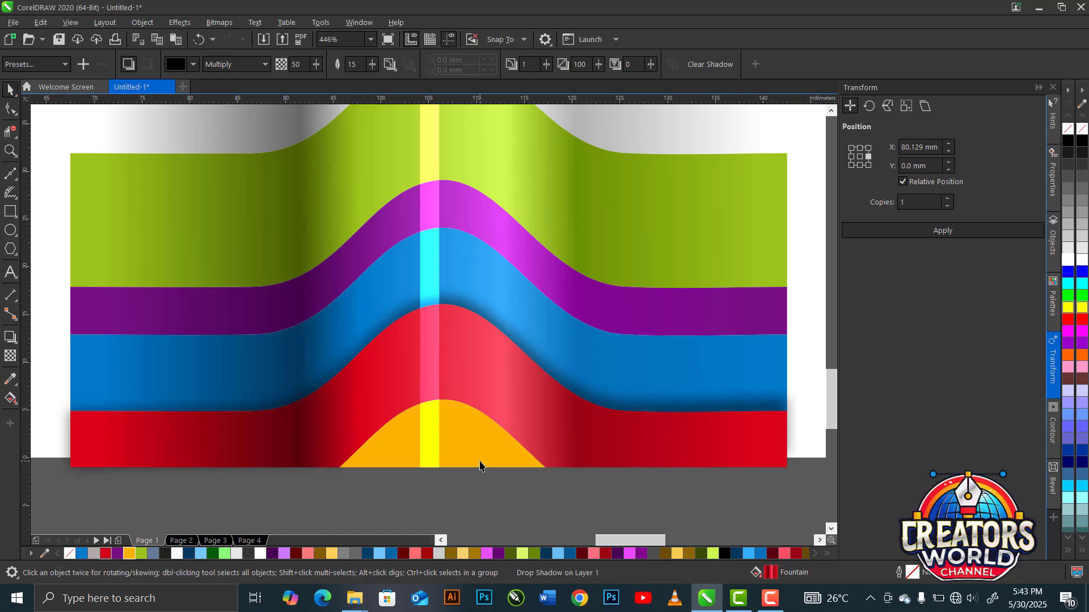
{"action": "left_click", "coordinate": [479, 464]}
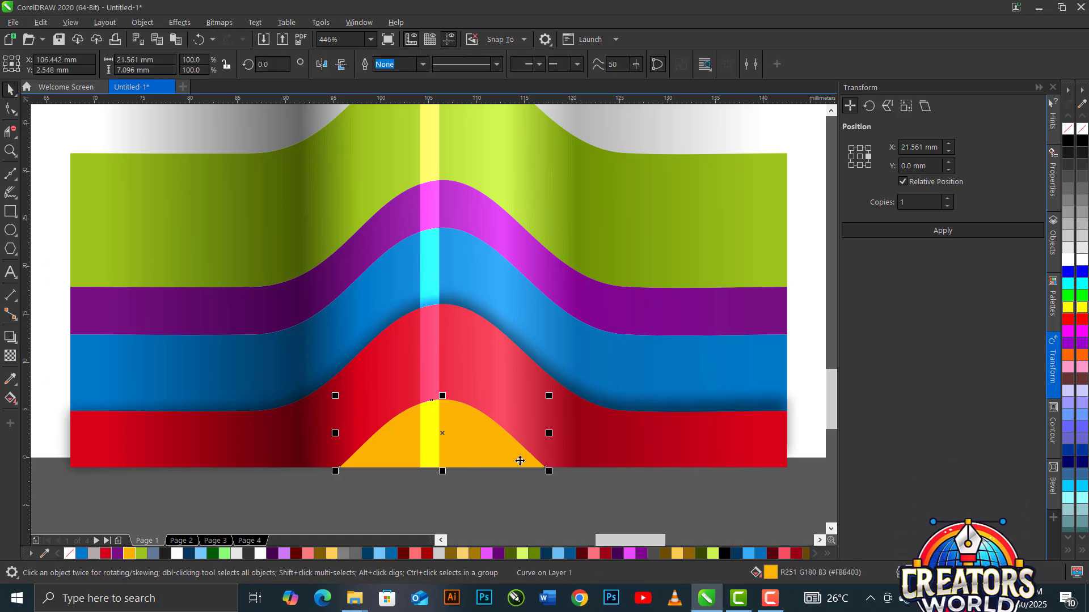
{"action": "left_click", "coordinate": [175, 23]}
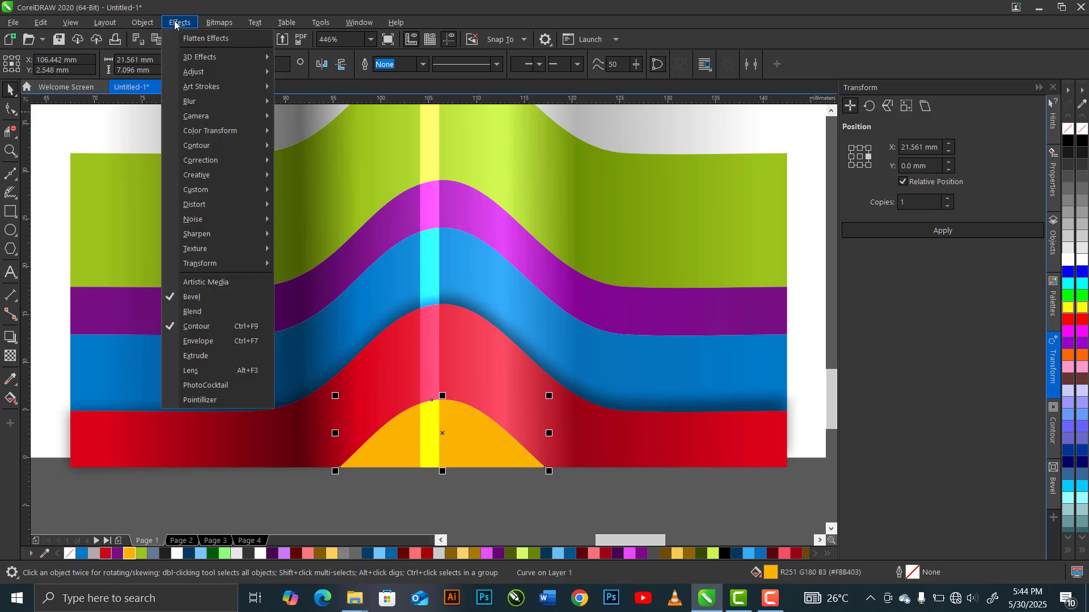
{"action": "left_click", "coordinate": [145, 25]}
{"action": "mouse_move", "coordinate": [222, 152]}
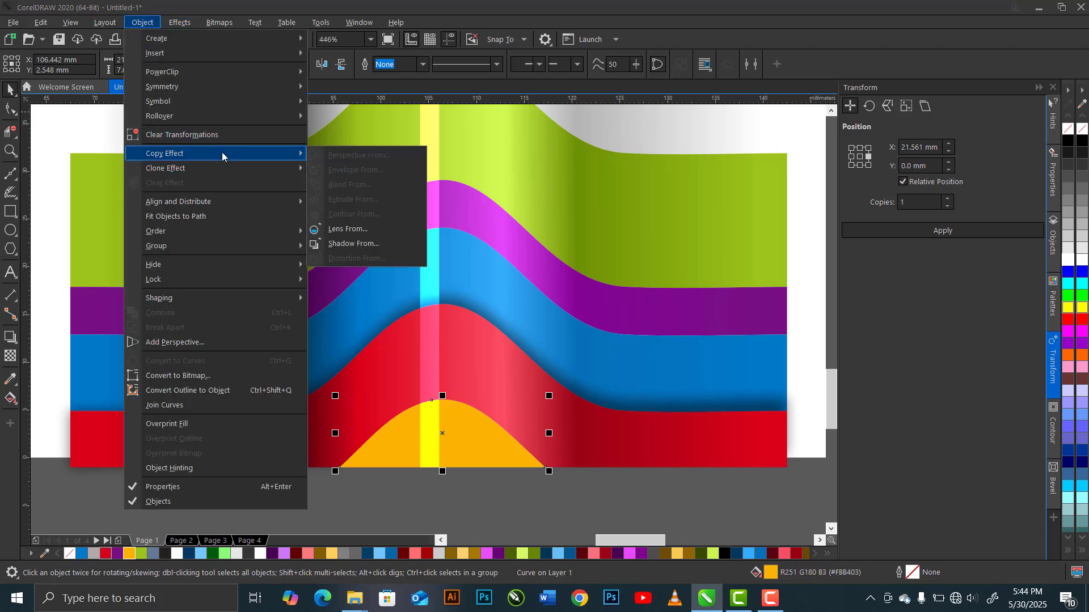
{"action": "left_click", "coordinate": [381, 244]}
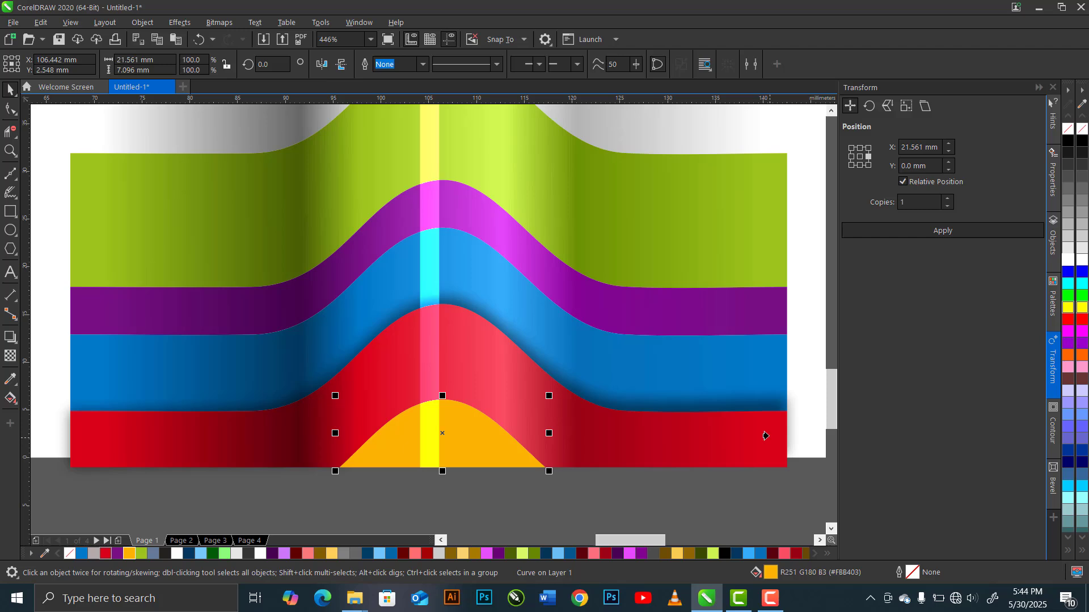
{"action": "left_click", "coordinate": [757, 404]}
- Copy the red band's drop shadow effect onto the blue band directly above it
{"action": "left_click", "coordinate": [551, 311]}
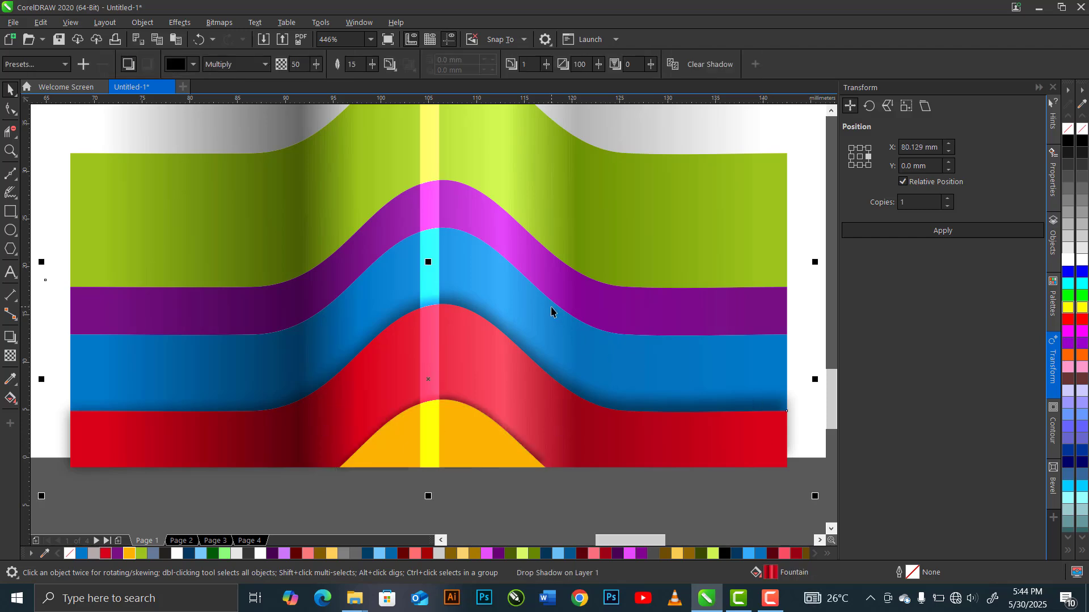
{"action": "left_click", "coordinate": [463, 247]}
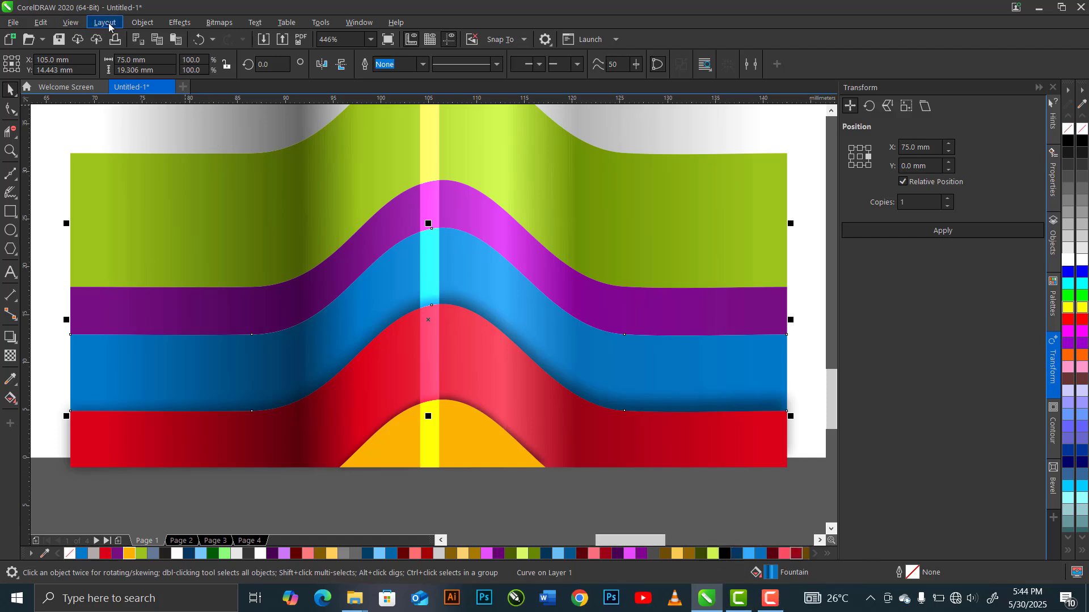
{"action": "left_click", "coordinate": [141, 23]}
{"action": "mouse_move", "coordinate": [196, 153]}
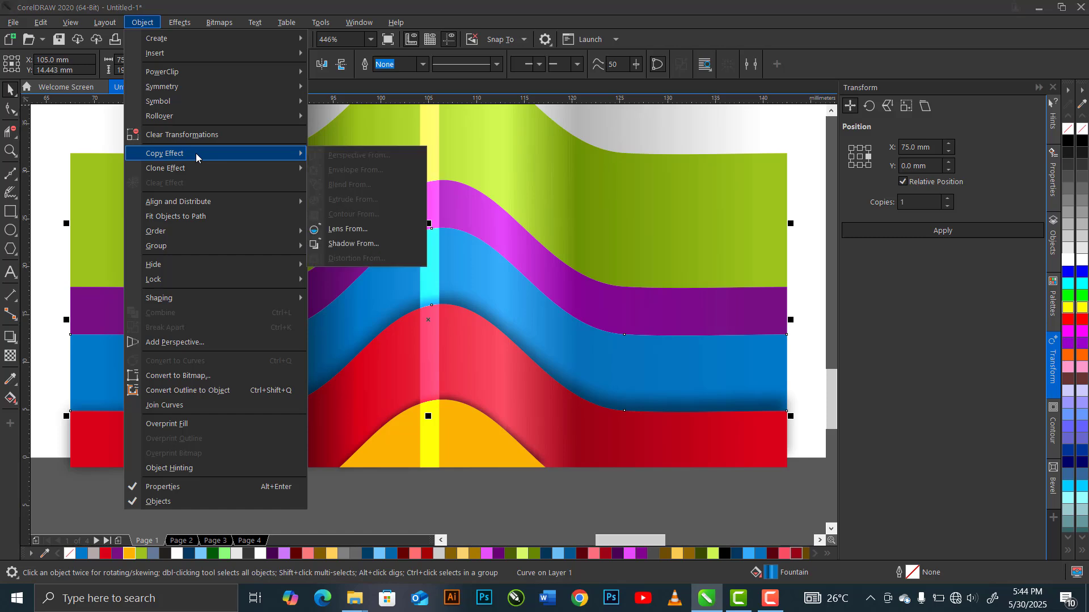
{"action": "left_click", "coordinate": [382, 243]}
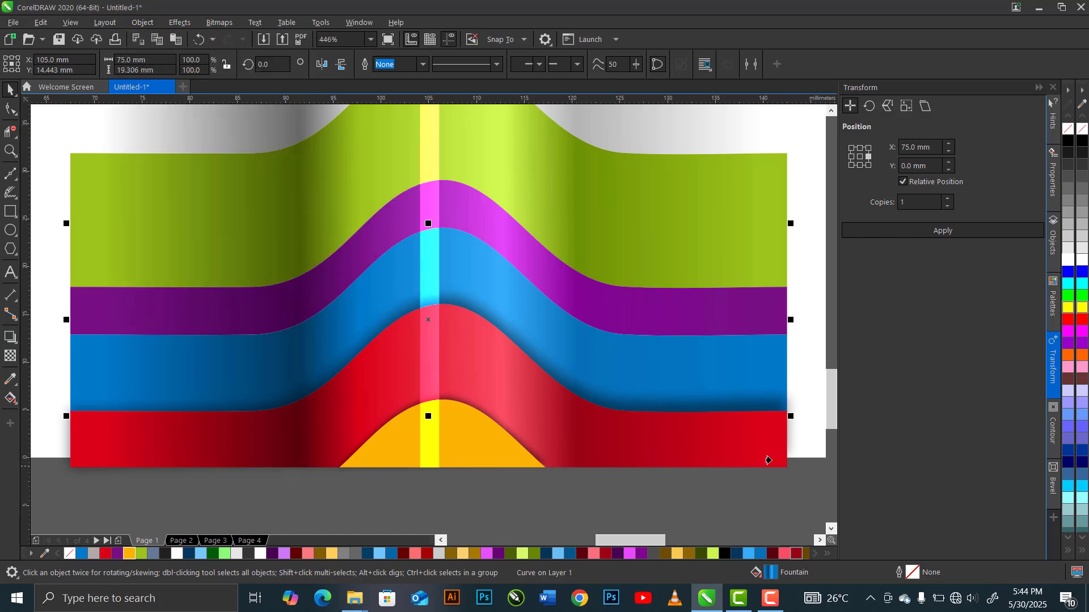
{"action": "left_click", "coordinate": [753, 404]}
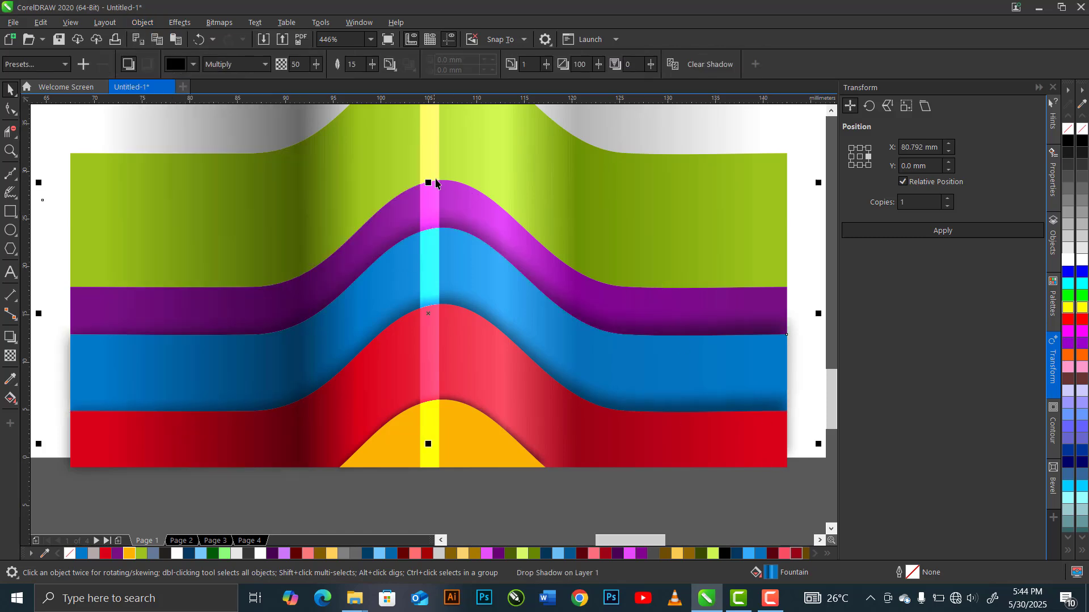
- Copy the blue band's drop shadow effect onto the lower purple band directly above it
{"action": "left_click", "coordinate": [455, 186]}
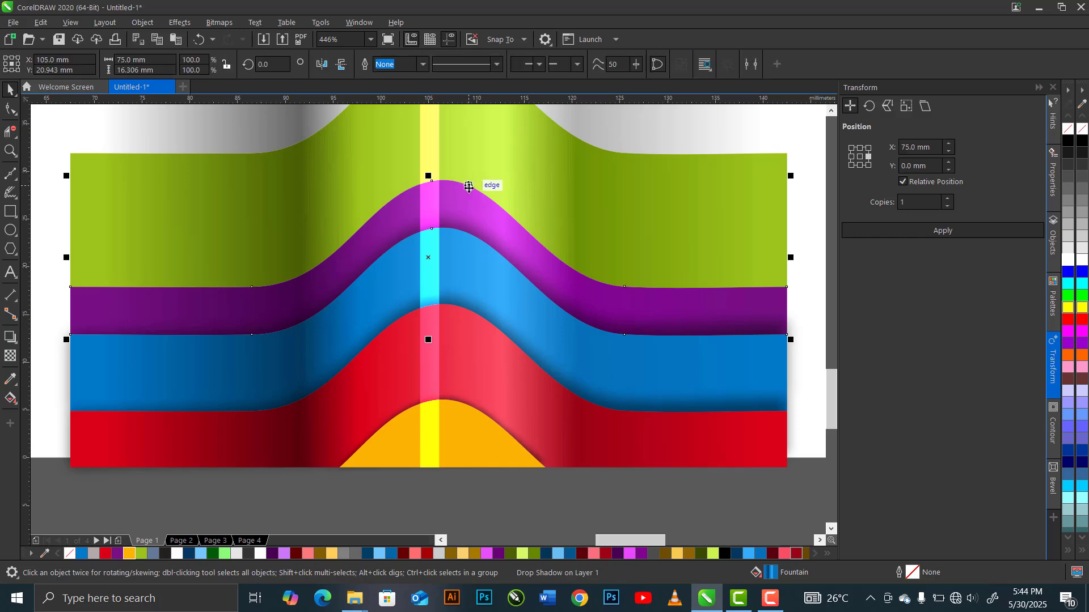
{"action": "left_click", "coordinate": [138, 23]}
{"action": "mouse_move", "coordinate": [289, 161]}
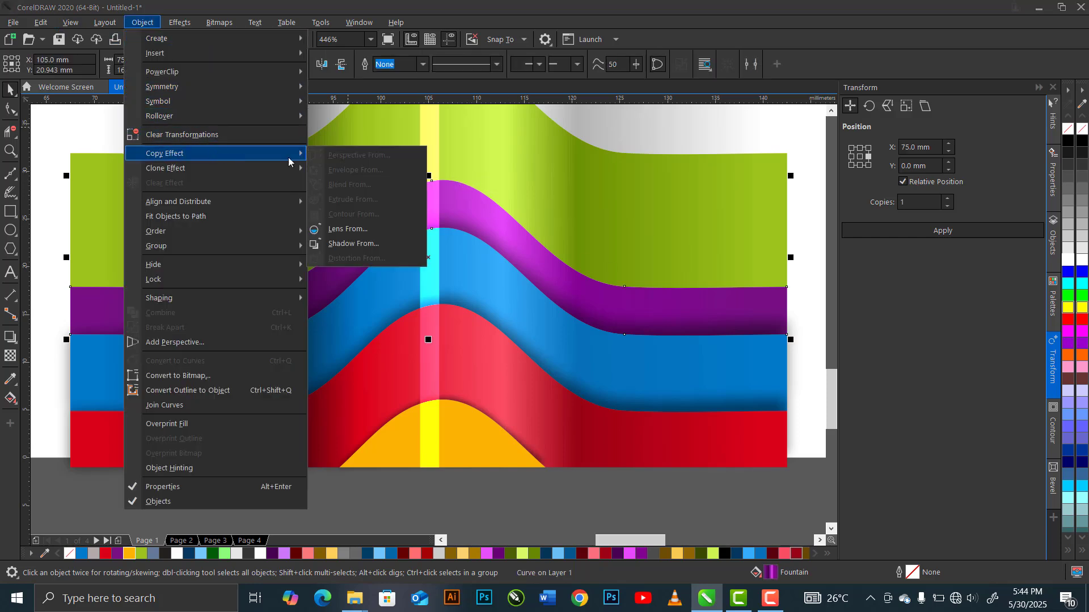
{"action": "left_click", "coordinate": [383, 243]}
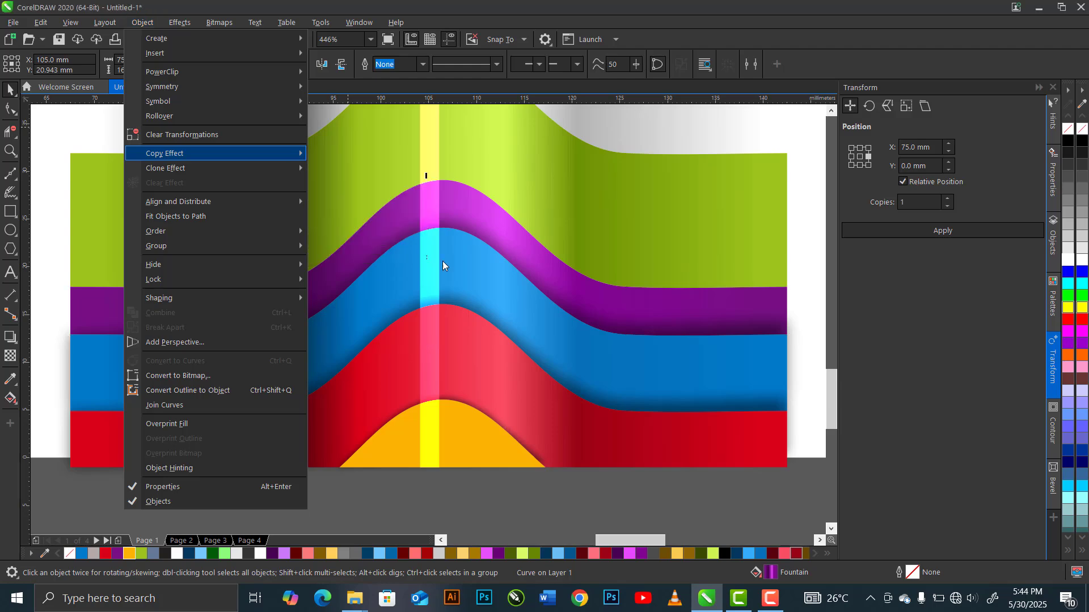
{"action": "left_click", "coordinate": [656, 338]}
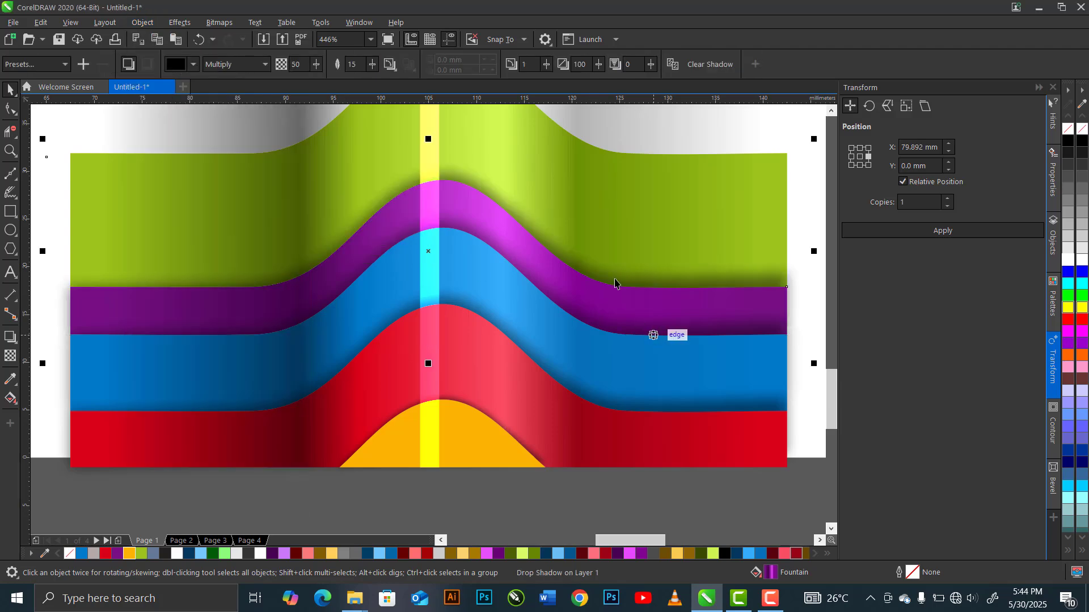
- Copy the drop shadow effect onto the yellow, red and narrow blue bands in the middle of the panel
{"action": "left_click", "coordinate": [142, 22]}
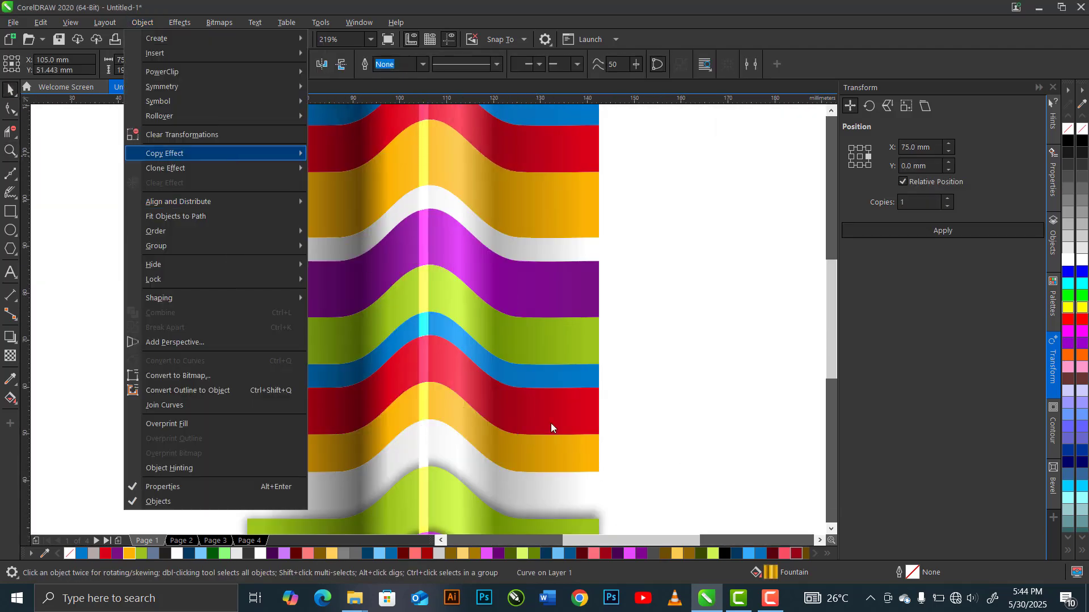
{"action": "left_click", "coordinate": [450, 325]}
{"action": "left_click", "coordinate": [450, 325]}
{"action": "left_click", "coordinate": [140, 25]}
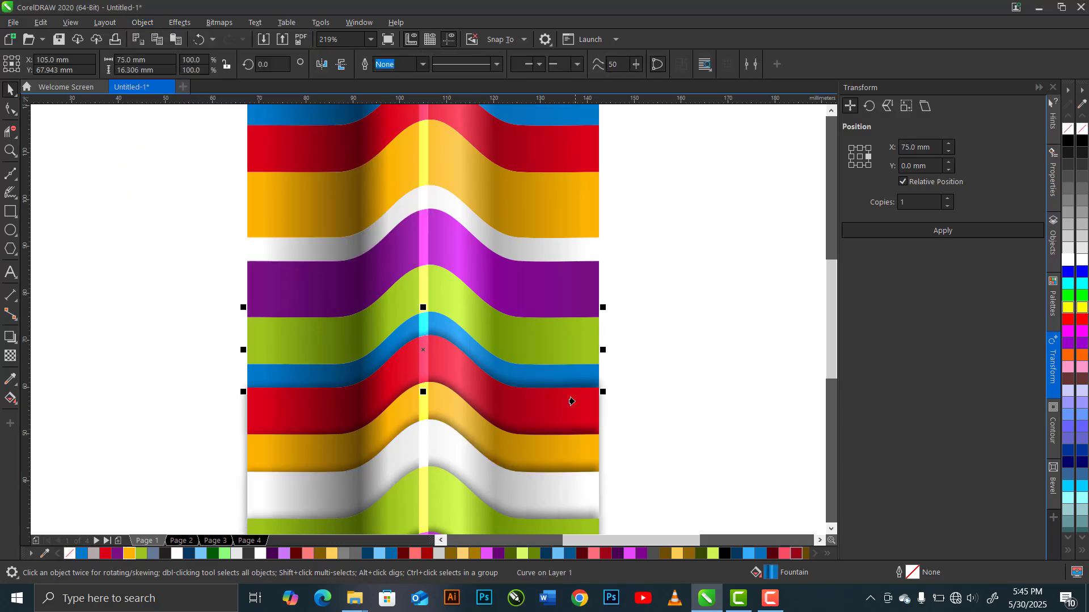
{"action": "left_click", "coordinate": [570, 400]}
- Copy the drop shadow effect onto the green, wide purple and narrow white bands above the narrow blue band
{"action": "left_click", "coordinate": [447, 289]}
{"action": "left_click", "coordinate": [143, 23]}
{"action": "left_click", "coordinate": [443, 237]}
{"action": "left_click", "coordinate": [142, 23]}
{"action": "left_click", "coordinate": [382, 243]}
{"action": "left_click", "coordinate": [436, 189]}
{"action": "left_click", "coordinate": [142, 23]}
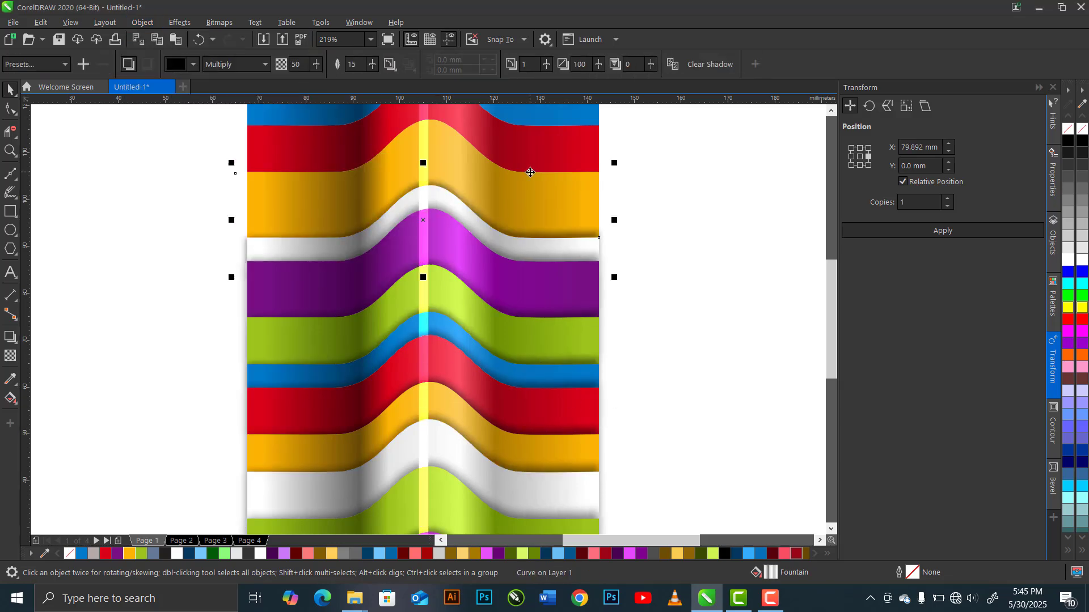
- Copy the narrow white band's drop shadow effect onto the wide yellow band above it
{"action": "left_click", "coordinate": [530, 172]}
{"action": "left_click", "coordinate": [142, 23]}
{"action": "left_click", "coordinate": [534, 236]}
- Copy the wide yellow band's drop shadow effect onto the upper red band directly above it
{"action": "key", "text": "z"}
{"action": "scroll", "coordinate": [478, 257], "scroll_direction": "up", "scroll_amount": 4}
{"action": "scroll", "coordinate": [479, 257], "scroll_direction": "down", "scroll_amount": 6}
{"action": "left_click_drag", "start_coordinate": [383, 171], "coordinate": [480, 238]}
{"action": "key", "text": "space"}
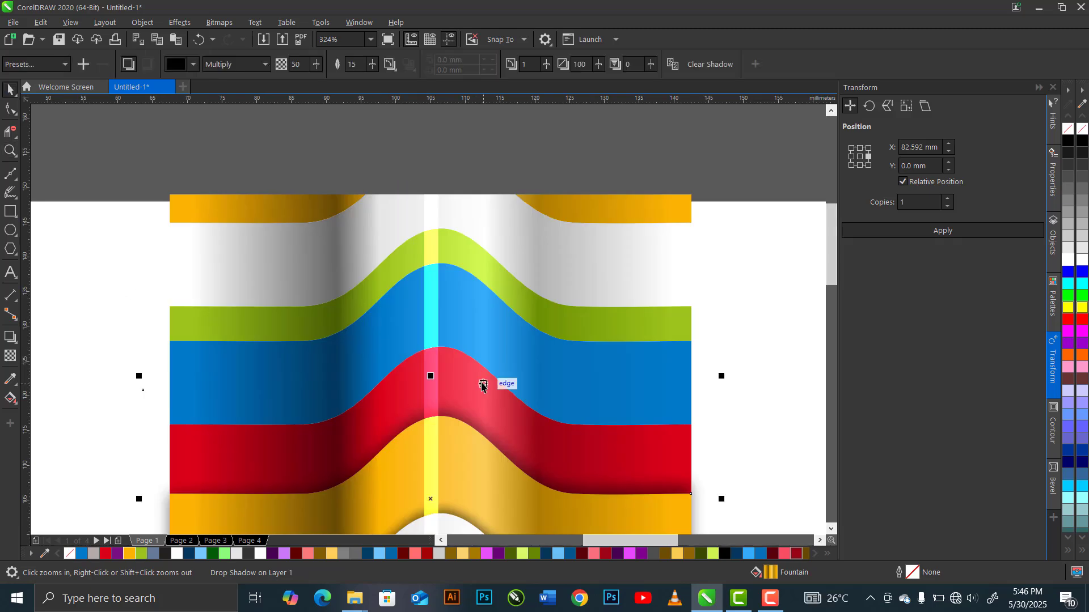
{"action": "left_click", "coordinate": [484, 382]}
{"action": "left_click", "coordinate": [142, 23]}
{"action": "left_click", "coordinate": [363, 244]}
{"action": "left_click", "coordinate": [622, 489]}
- Copy the drop shadow effect onto the remaining blue, green and white bands at the panel's upper end
{"action": "left_click", "coordinate": [488, 271]}
{"action": "left_click", "coordinate": [142, 23]}
{"action": "left_click", "coordinate": [366, 244]}
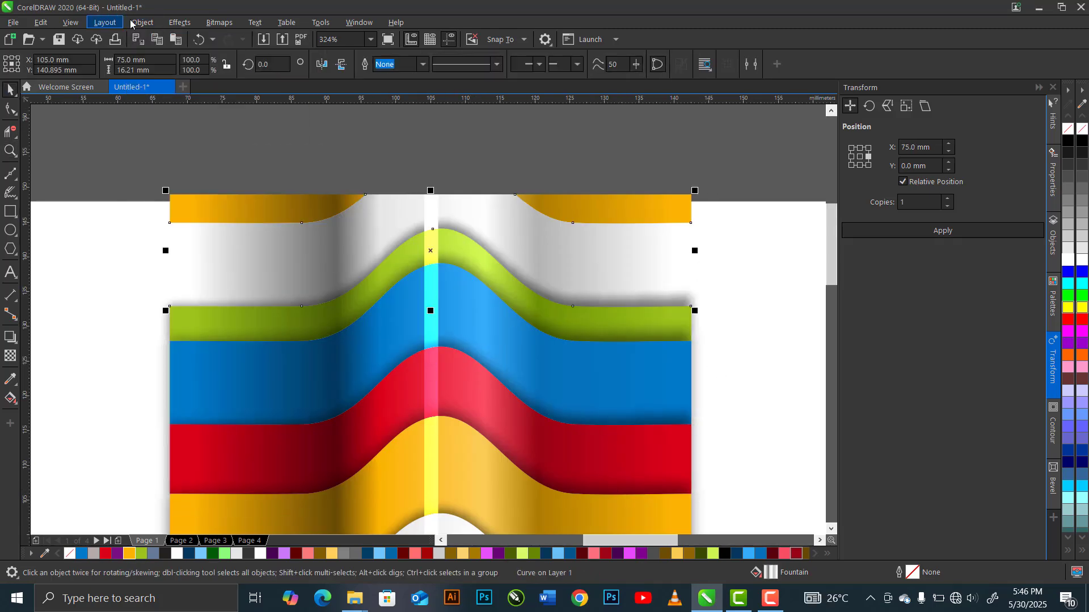
{"action": "left_click", "coordinate": [349, 254]}
- Group all the shadowed bands of the panel and move the group to the left part of the page
{"action": "scroll", "coordinate": [349, 254], "scroll_direction": "down", "scroll_amount": 4}
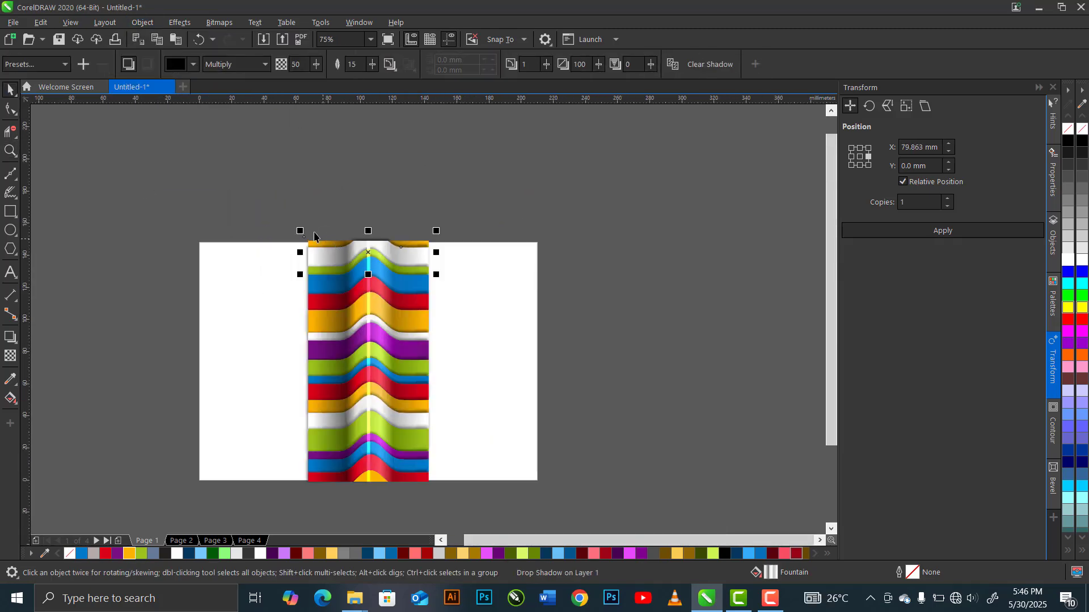
{"action": "left_click_drag", "start_coordinate": [253, 197], "coordinate": [455, 501]}
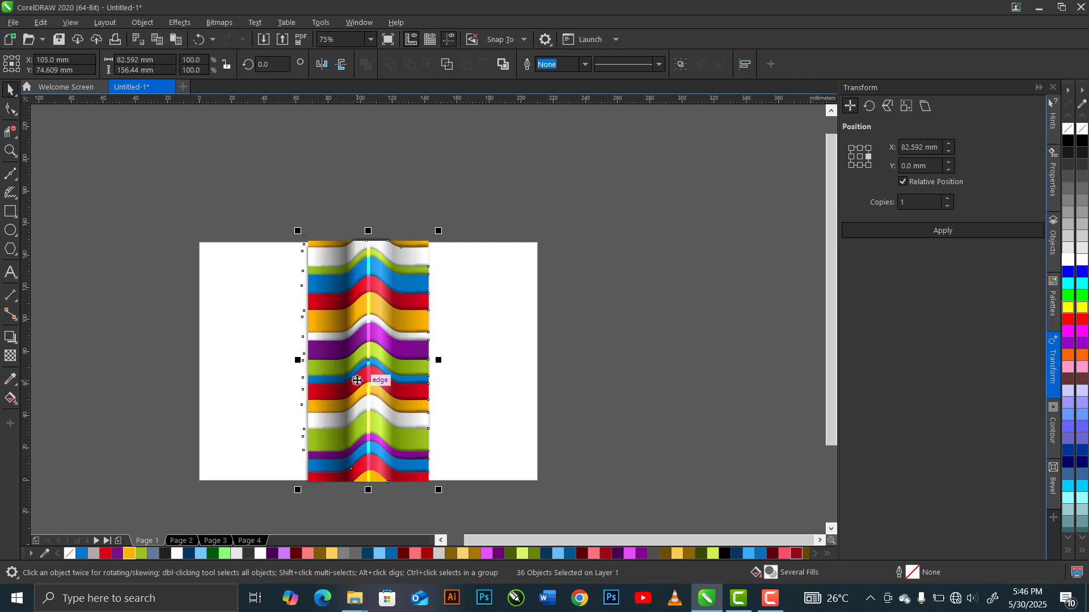
{"action": "scroll", "coordinate": [356, 380], "scroll_direction": "up", "scroll_amount": 2}
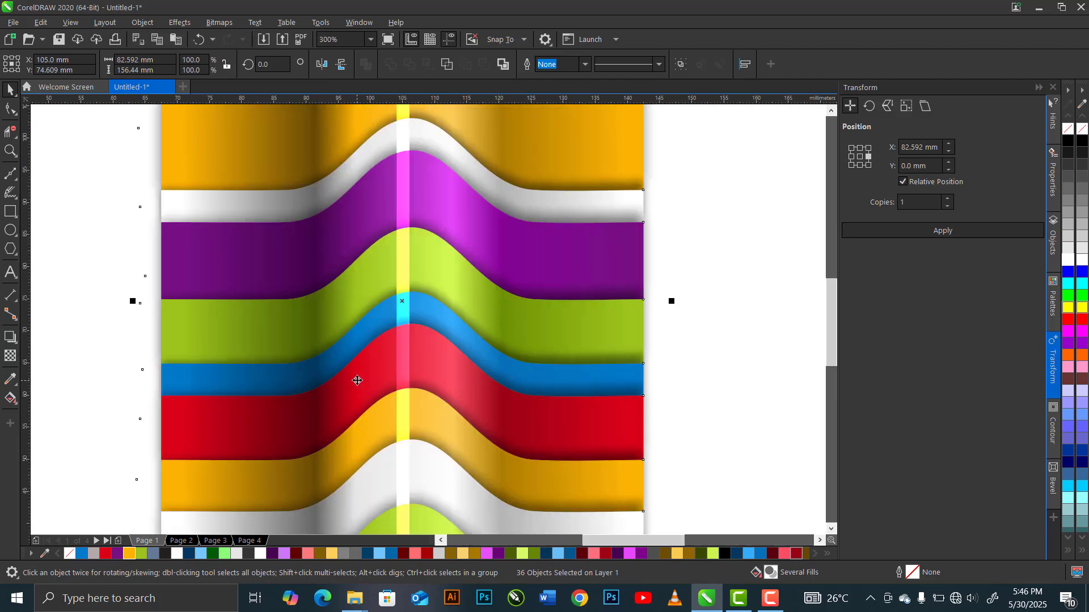
{"action": "scroll", "coordinate": [357, 381], "scroll_direction": "up", "scroll_amount": 1}
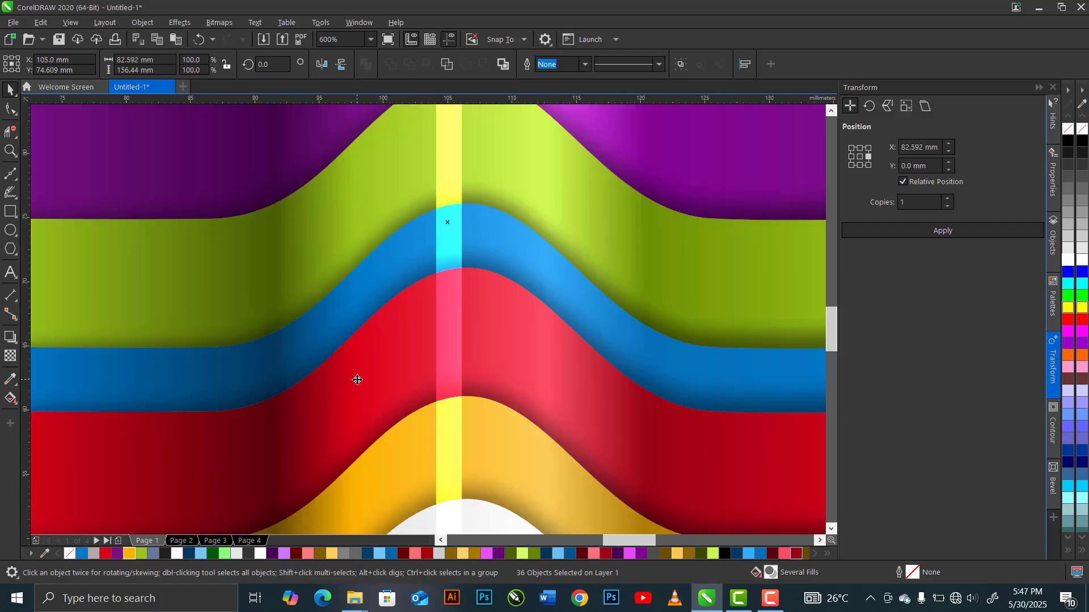
{"action": "scroll", "coordinate": [357, 380], "scroll_direction": "down", "scroll_amount": 3}
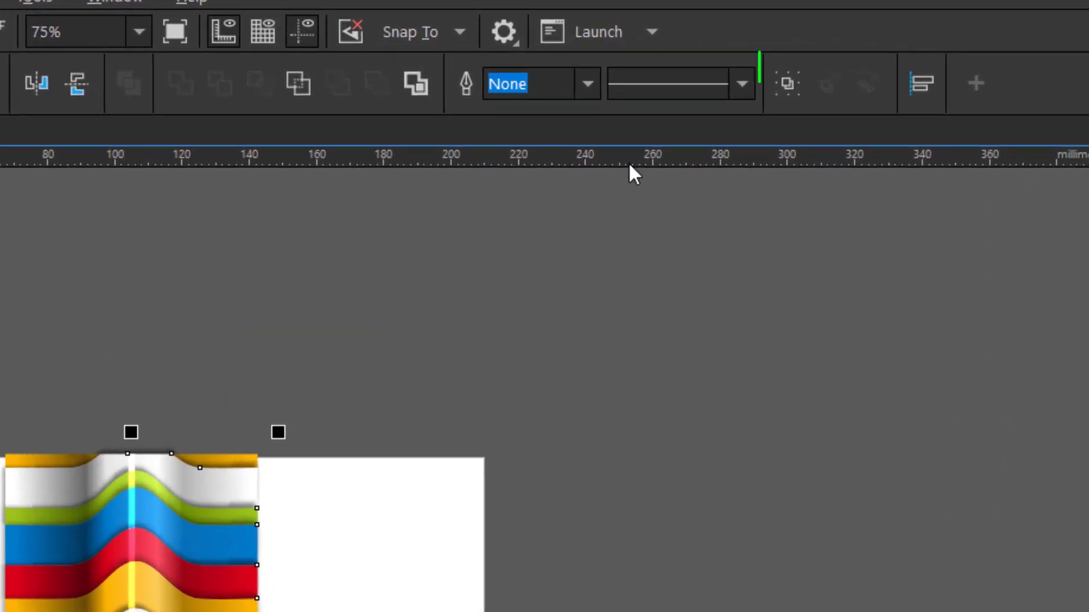
{"action": "left_click", "coordinate": [784, 85]}
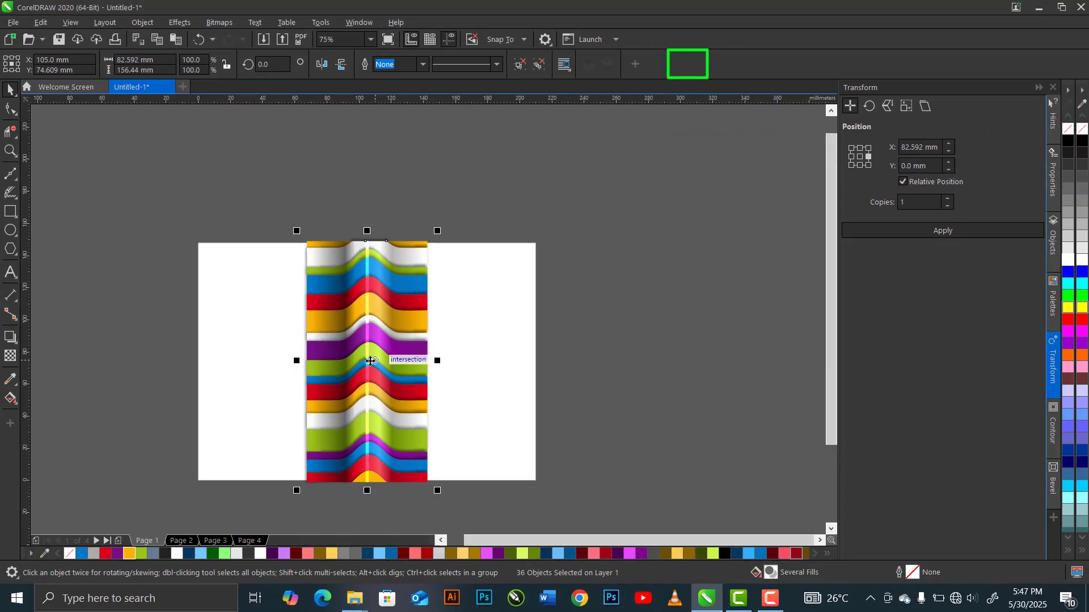
{"action": "key", "text": "ctrl+g"}
{"action": "left_click_drag", "start_coordinate": [370, 361], "coordinate": [278, 361]}
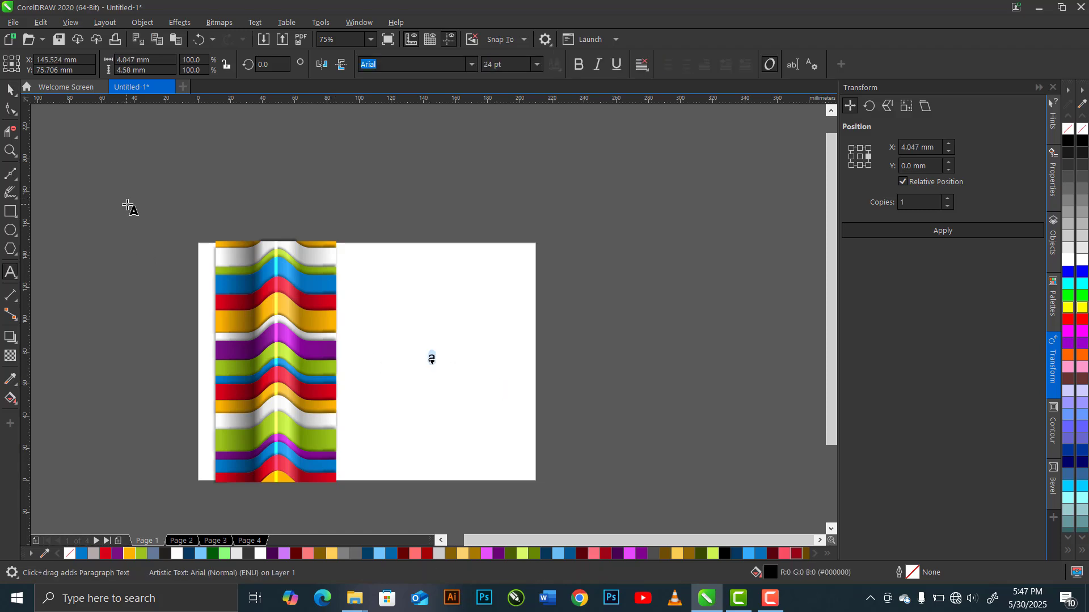
- Make the text beside the panel a capital A, enlarge it to about 440 pt in bold Arial and convert it to curves
{"action": "key", "text": "shift"}
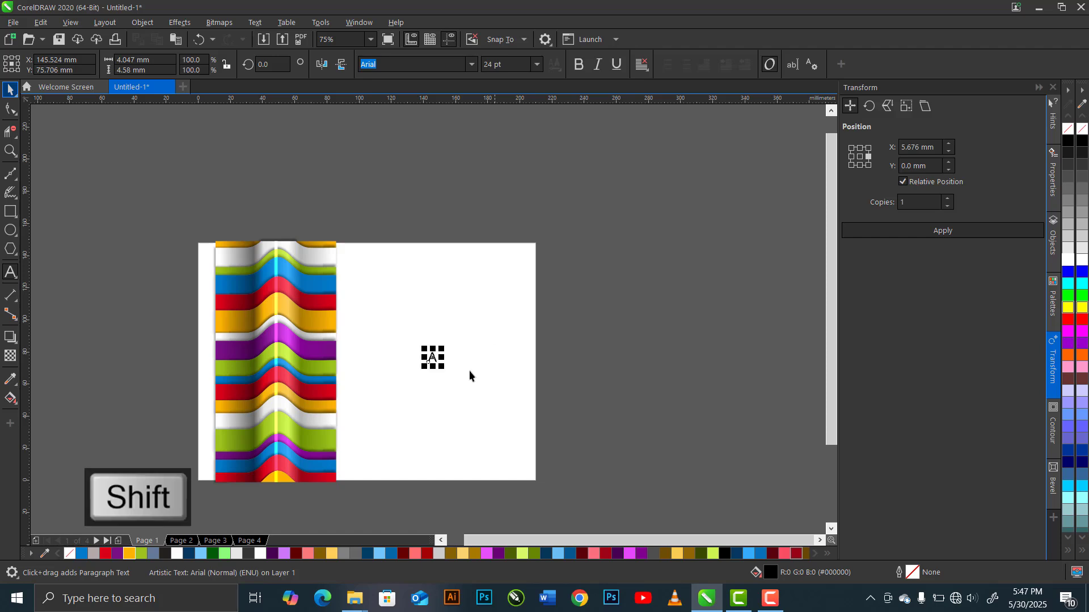
{"action": "left_click_drag", "start_coordinate": [444, 367], "coordinate": [538, 453]}
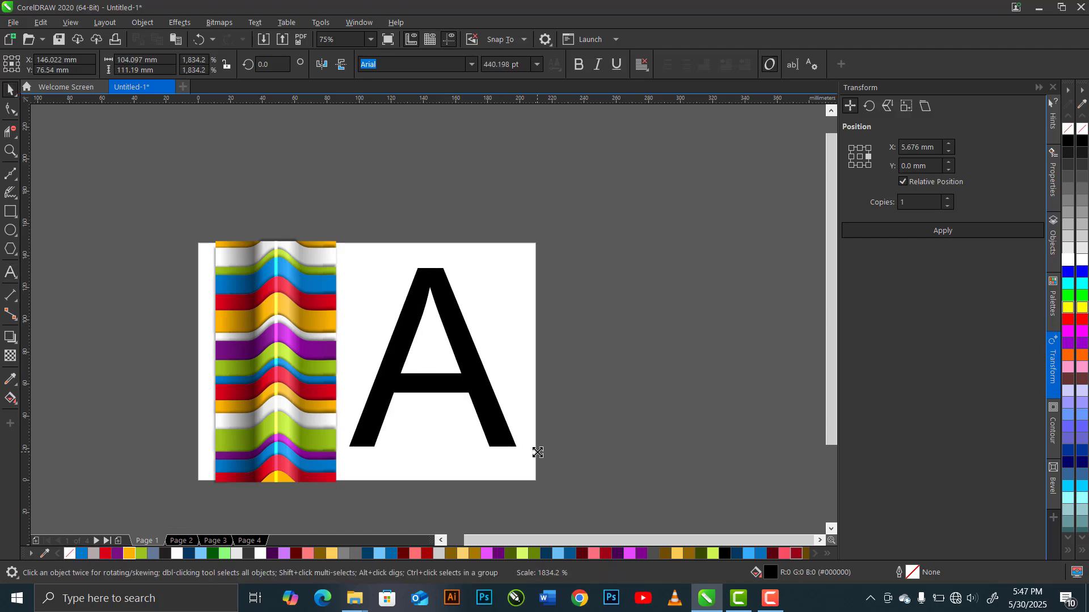
{"action": "left_click", "coordinate": [578, 64]}
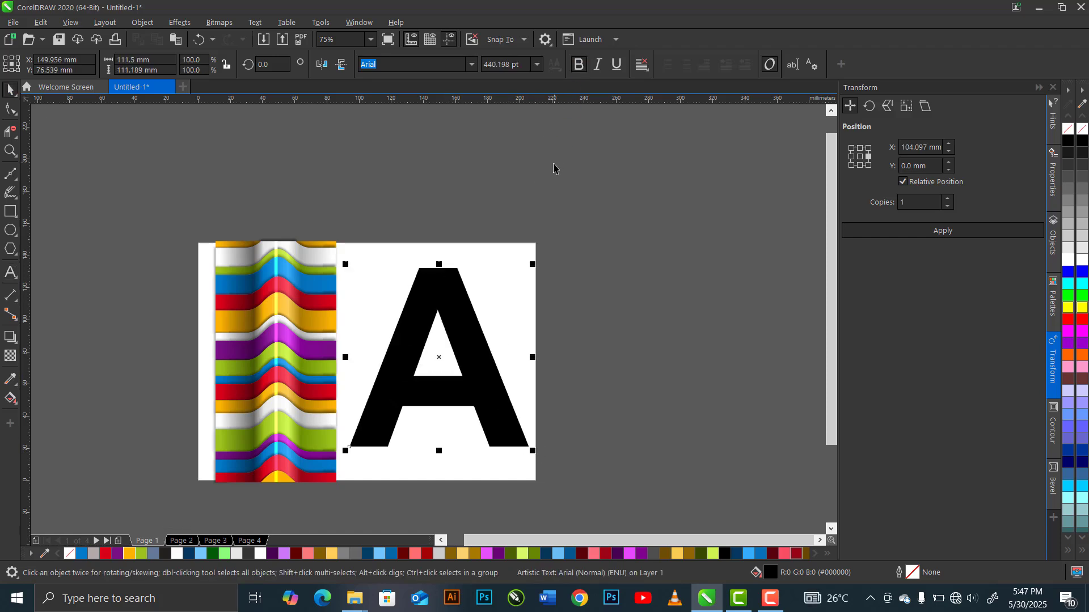
{"action": "key", "text": "ctrl+q"}
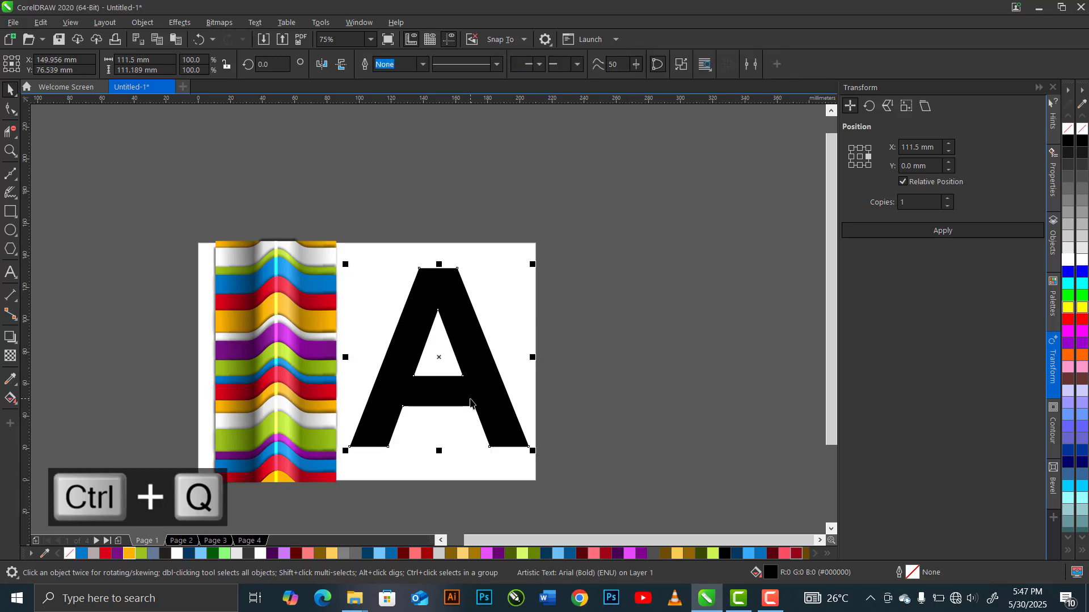
- PowerClip a copy of the grouped striped panel inside the letter A
{"action": "left_click", "coordinate": [286, 330]}
{"action": "right_click", "coordinate": [287, 326]}
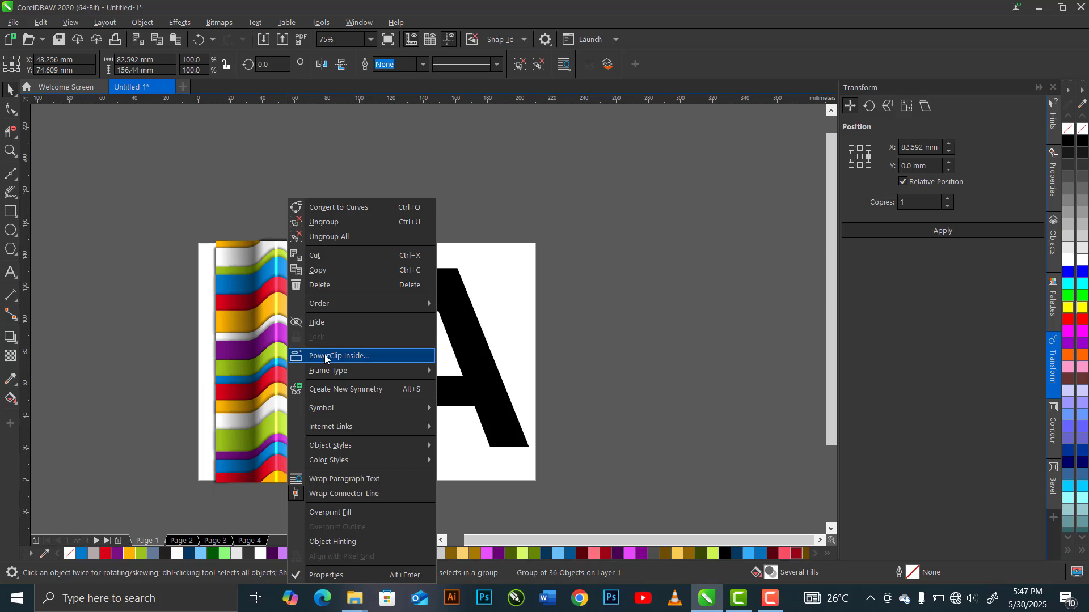
{"action": "left_click", "coordinate": [325, 355]}
{"action": "left_click", "coordinate": [465, 375]}
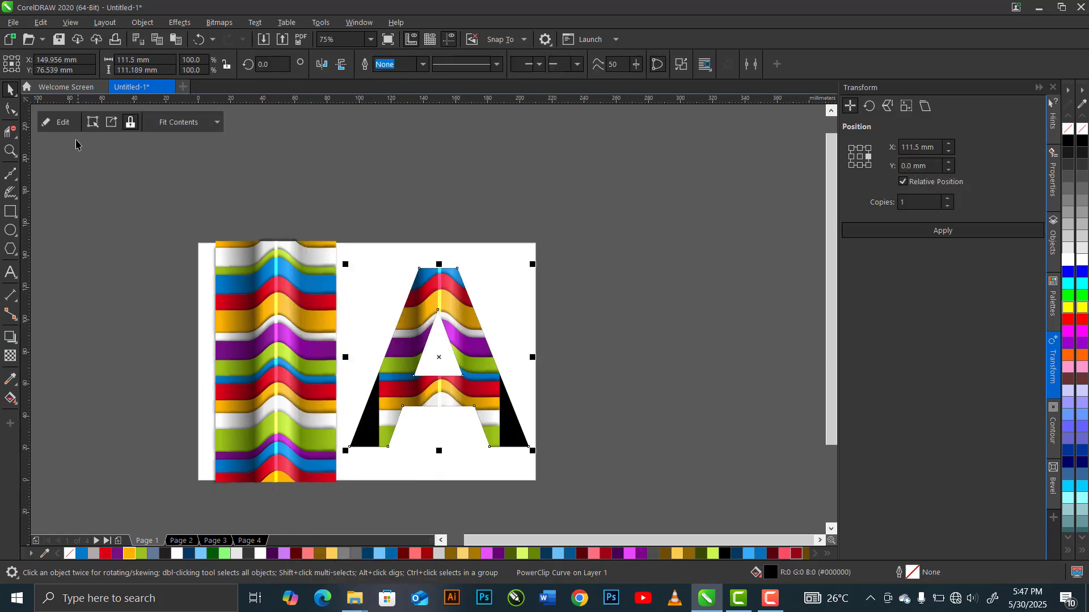
- Edit the letter's PowerClip contents, enlarging the striped panel to about 147% so it covers the whole A, and finish editing
{"action": "left_click", "coordinate": [64, 123]}
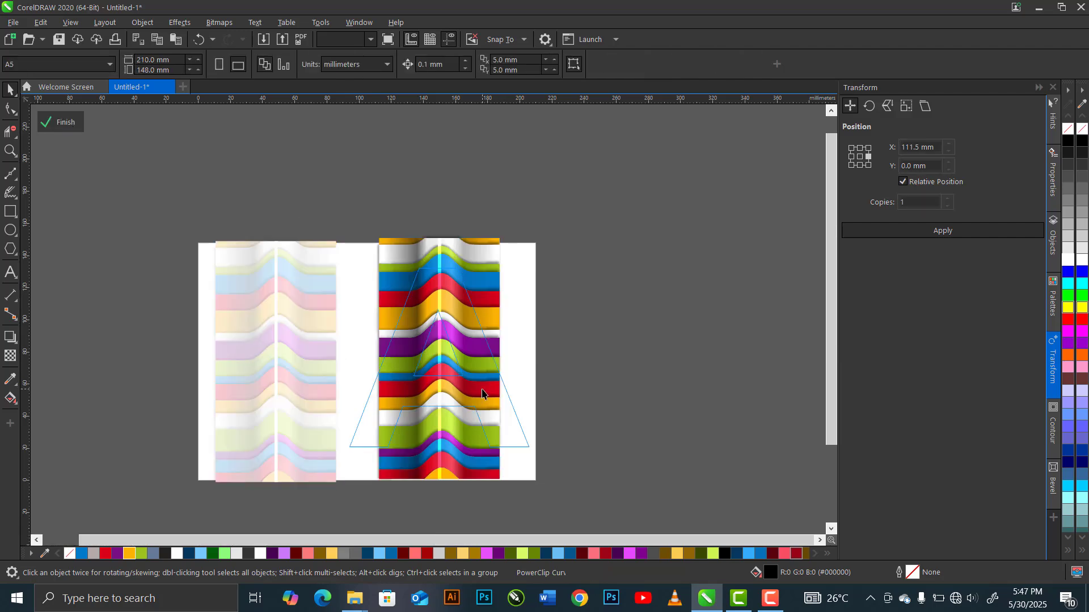
{"action": "left_click", "coordinate": [482, 442]}
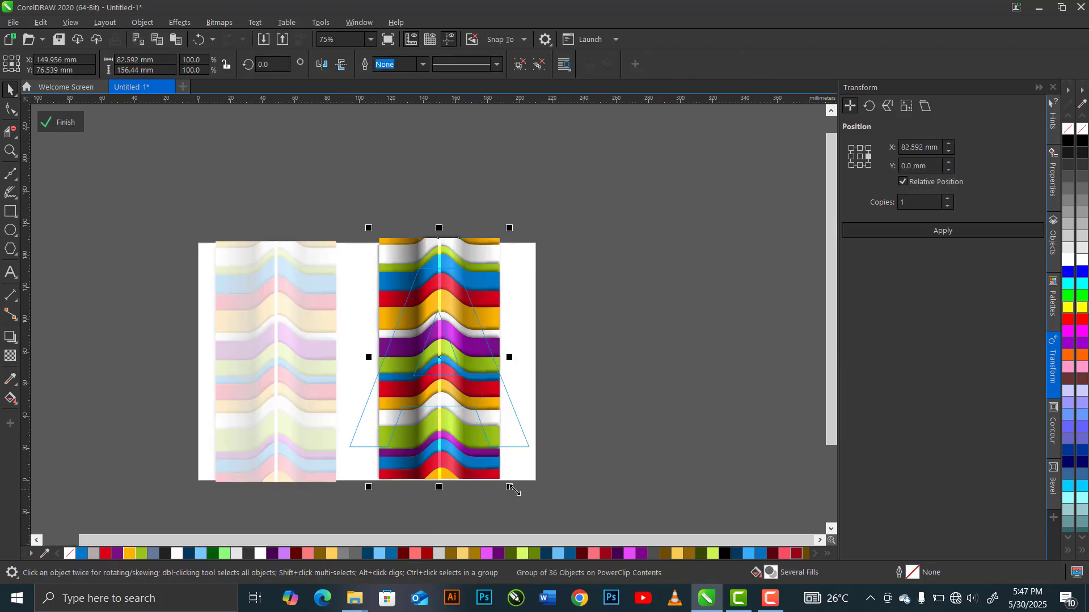
{"action": "left_click_drag", "start_coordinate": [516, 495], "coordinate": [543, 503]}
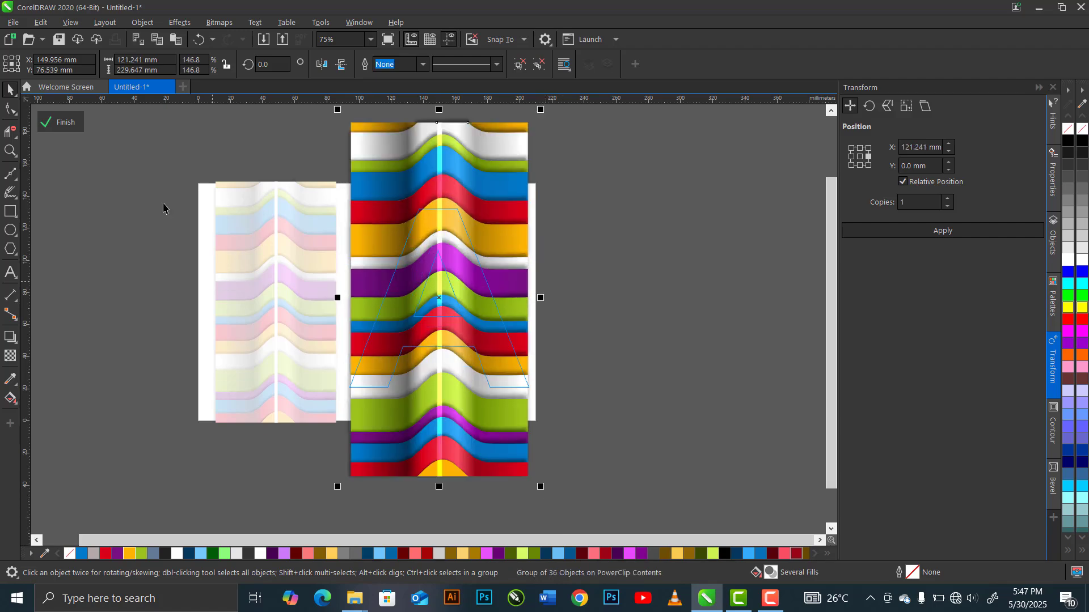
{"action": "left_click", "coordinate": [67, 127]}
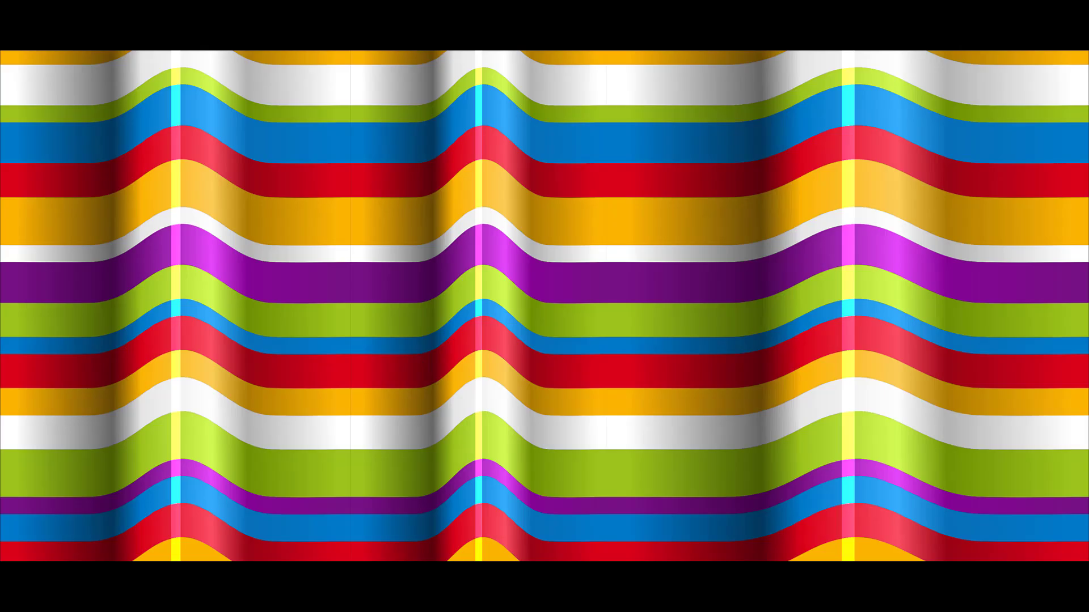